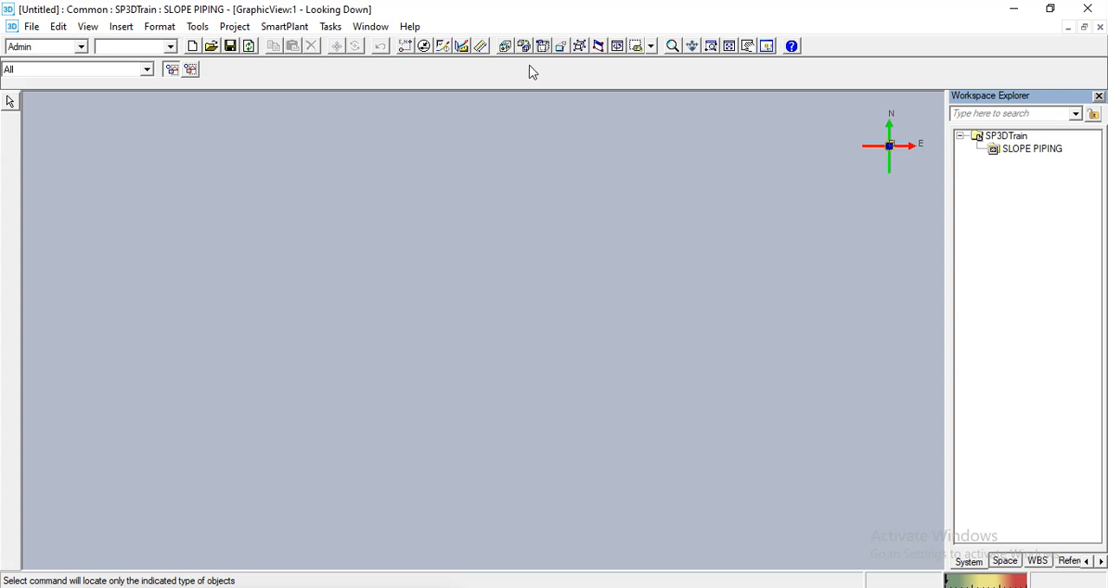
# - Switch to the Piping task and set the selection filter to All
pyautogui.click(10, 102)
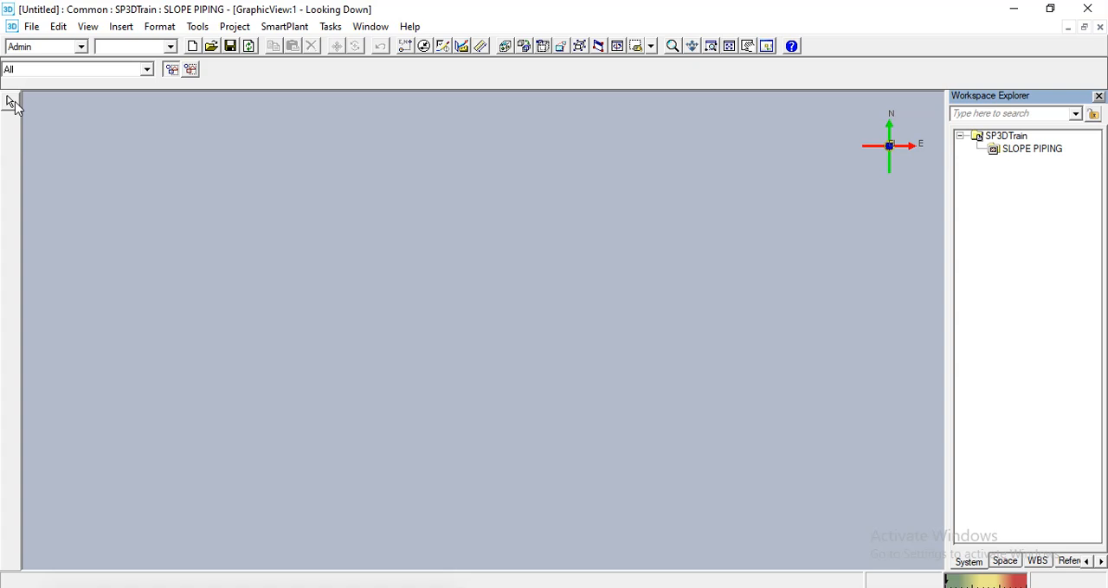
pyautogui.click(42, 71)
pyautogui.click(262, 82)
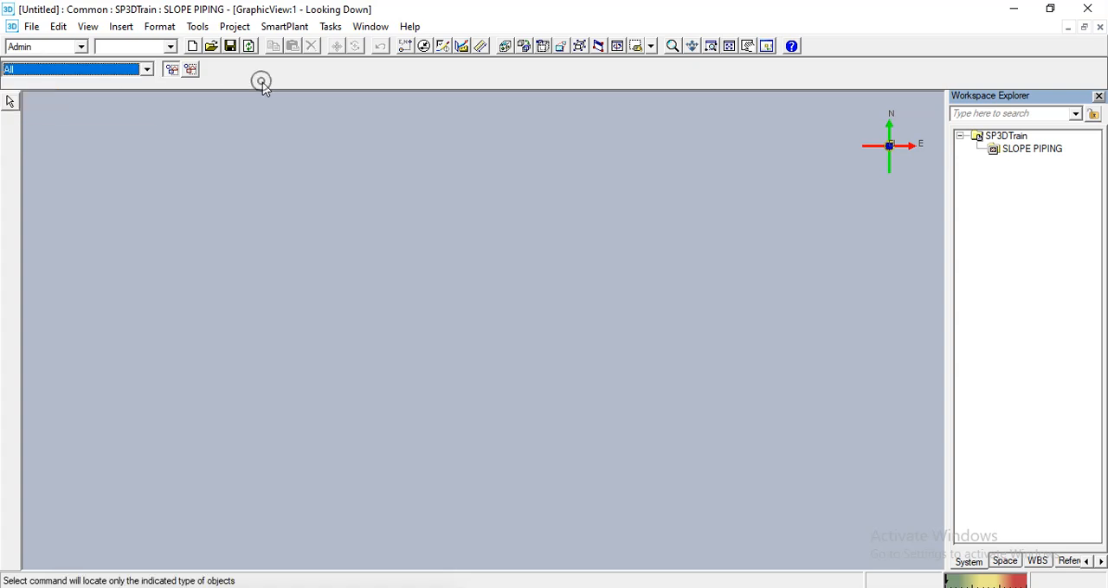
pyautogui.click(327, 28)
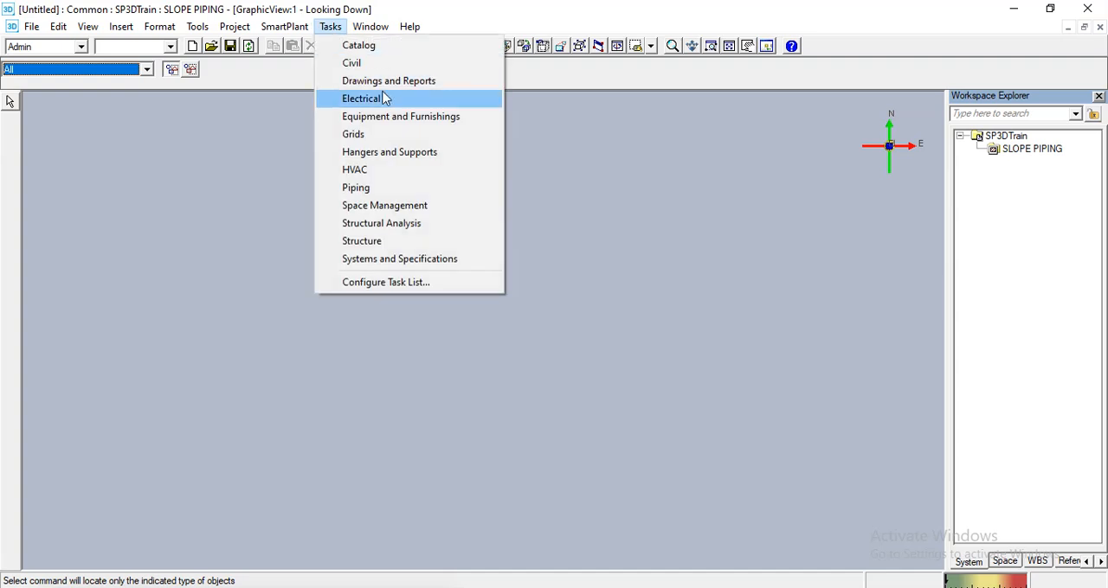
pyautogui.click(355, 189)
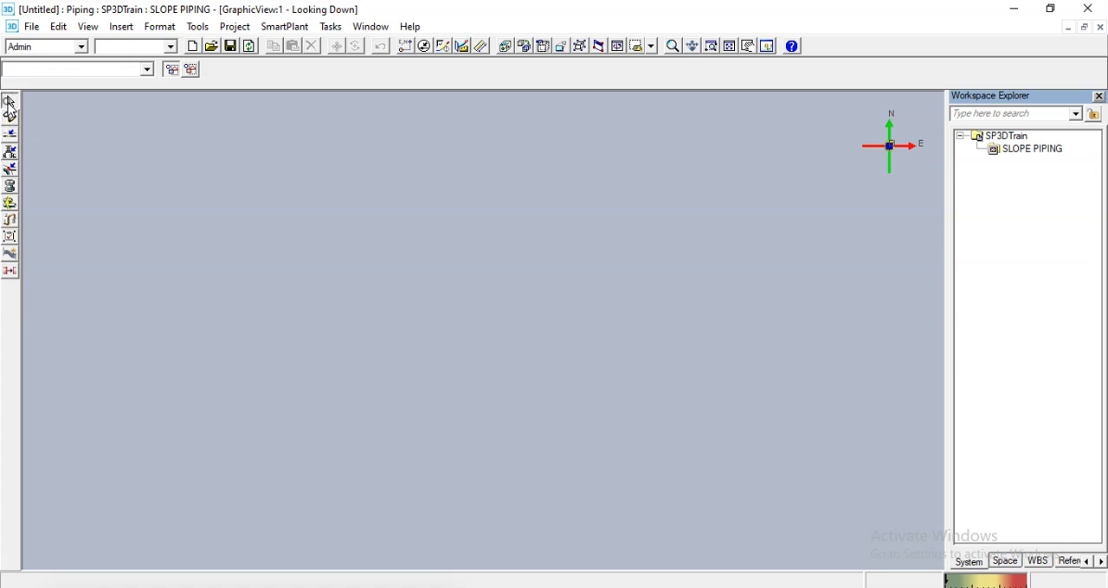
pyautogui.click(33, 70)
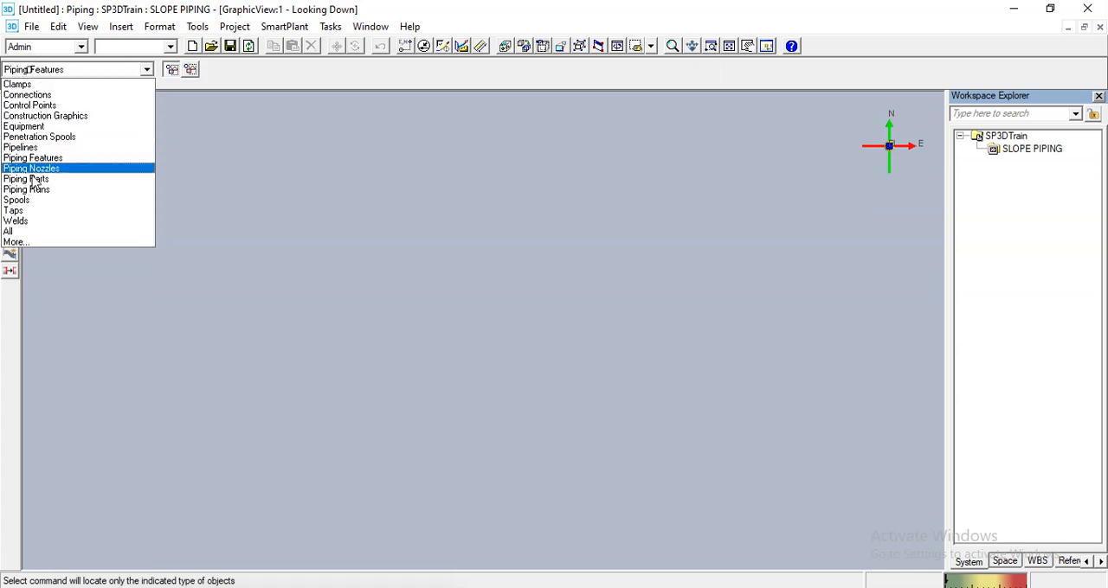
pyautogui.click(26, 231)
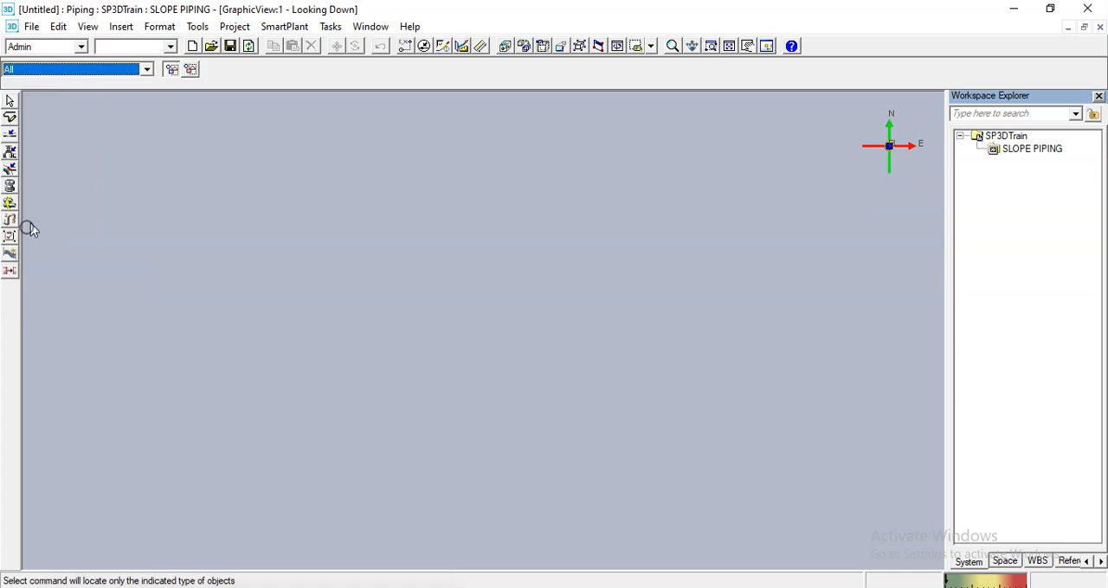
# - Start a new pipeline under the SLOPE PIPING system, named SLOPE PIPE with sequence number 0001
pyautogui.click(1027, 152)
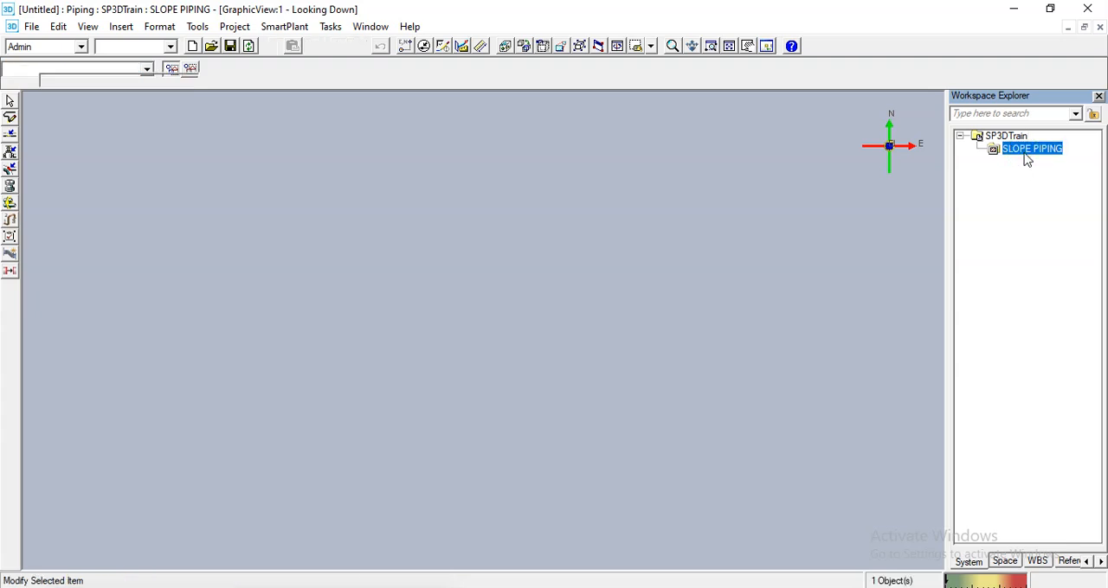
pyautogui.rightClick(1025, 156)
pyautogui.moveTo(1022, 162)
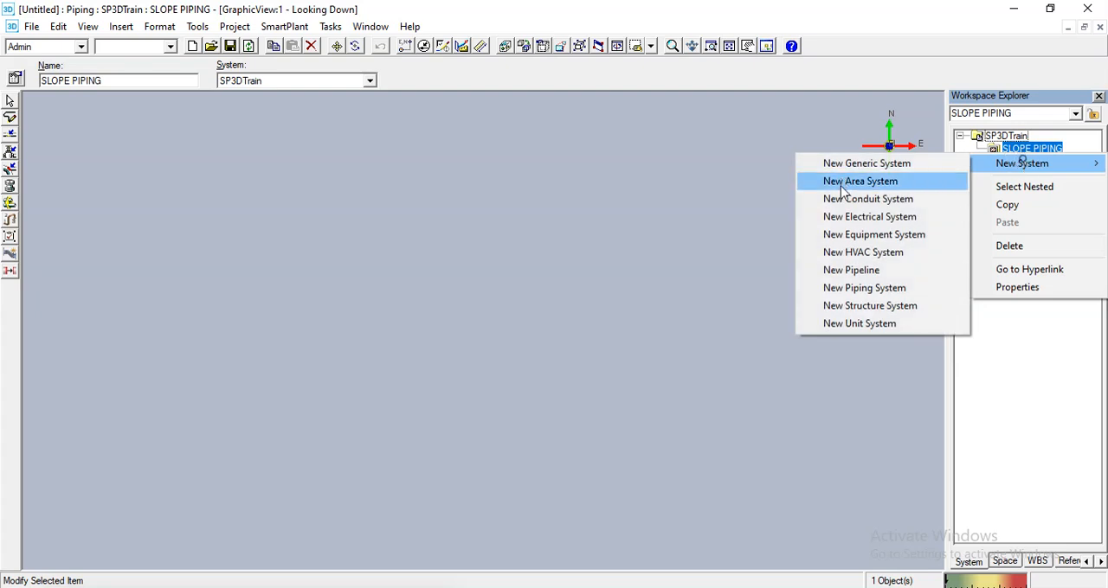
pyautogui.click(848, 270)
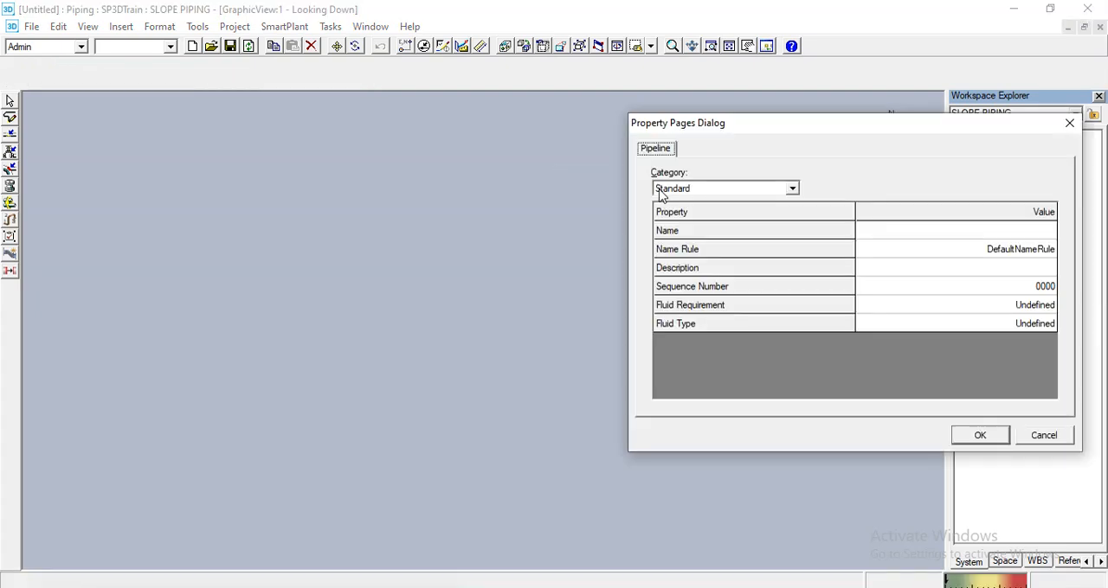
pyautogui.click(879, 230)
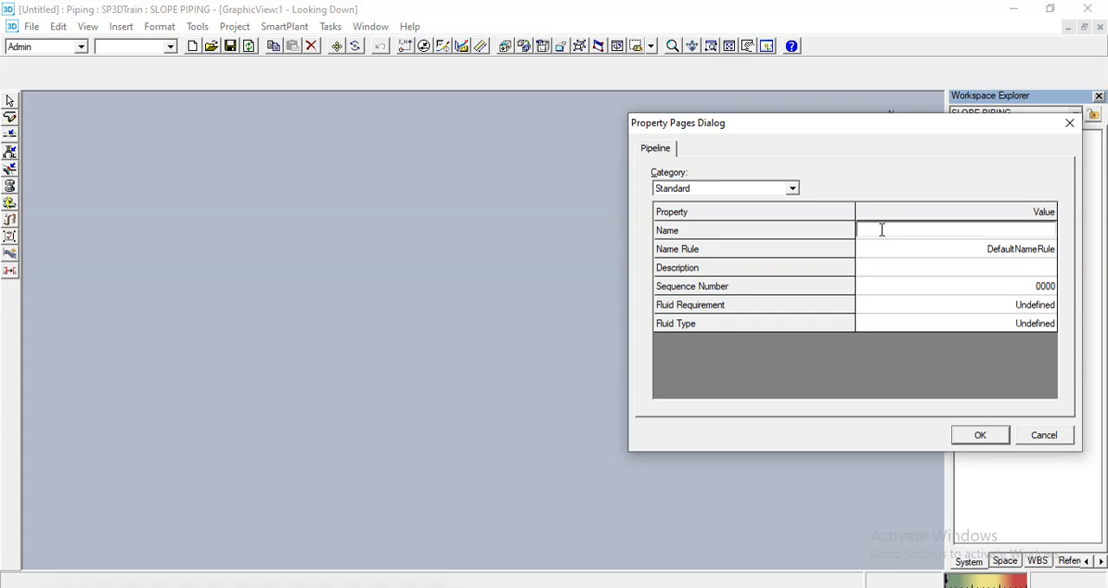
pyautogui.write('SLOPE PIP')
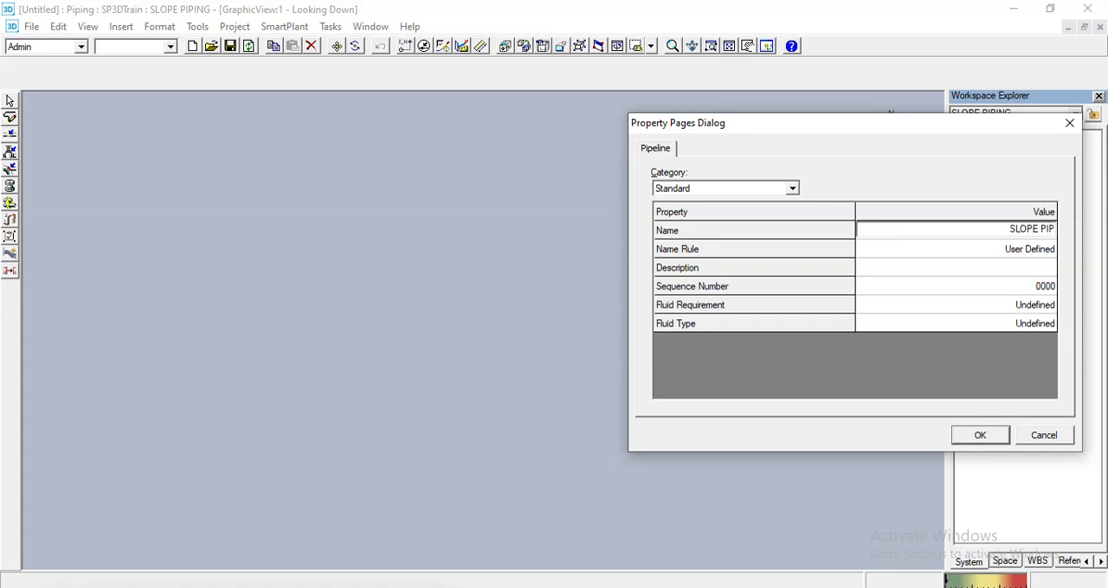
pyautogui.write('E')
pyautogui.click(916, 288)
pyautogui.write('0001')
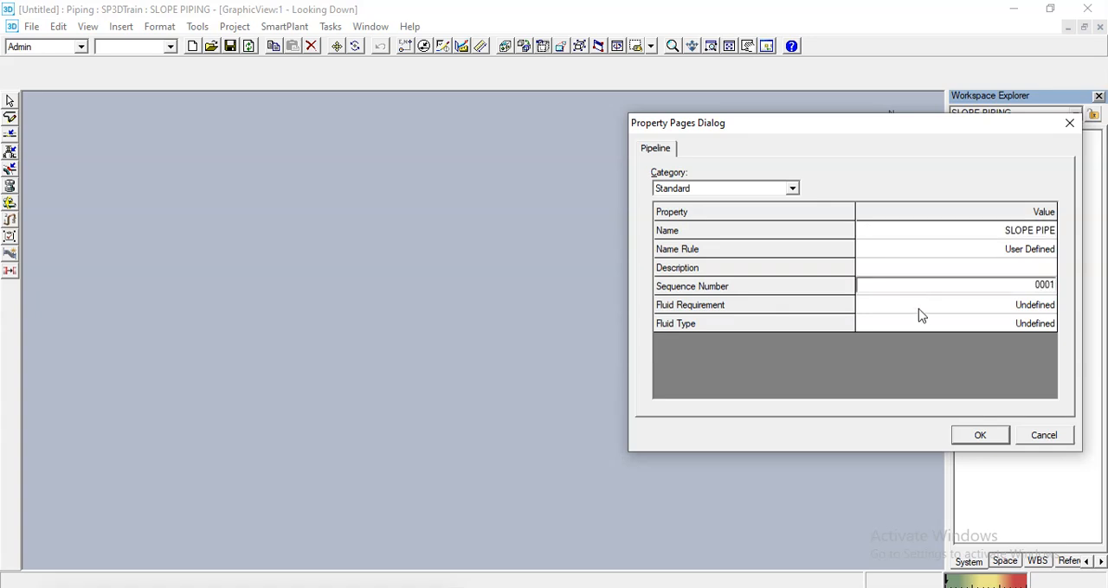
# - Set the pipeline's fluid requirement to Oil and fluid type to O, Oil, create it, and expand SLOPE PIPING in the system tree
pyautogui.click(969, 305)
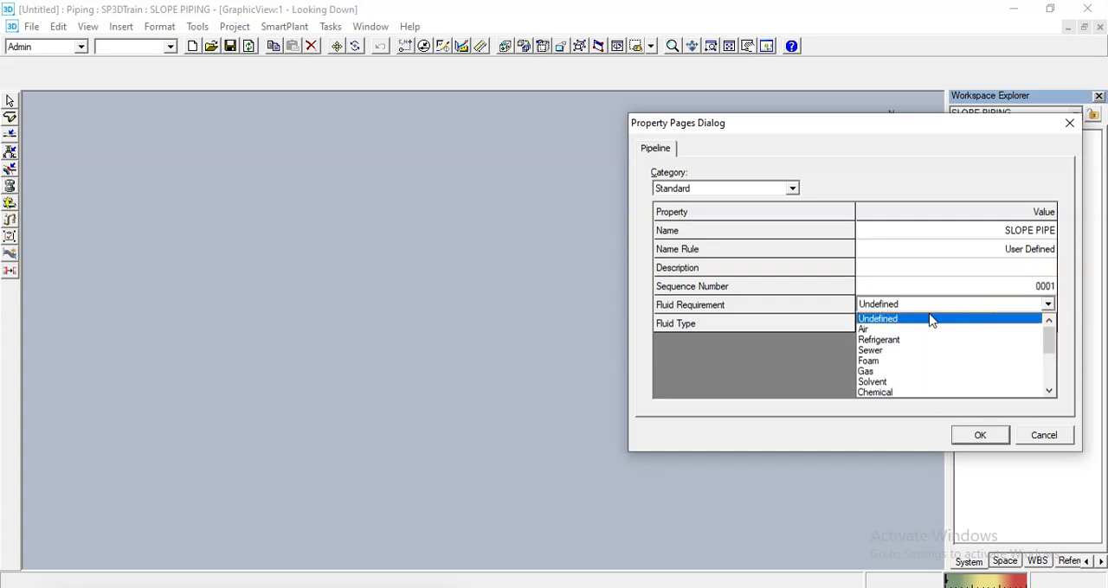
pyautogui.scroll(-2, 879, 350)
pyautogui.click(875, 340)
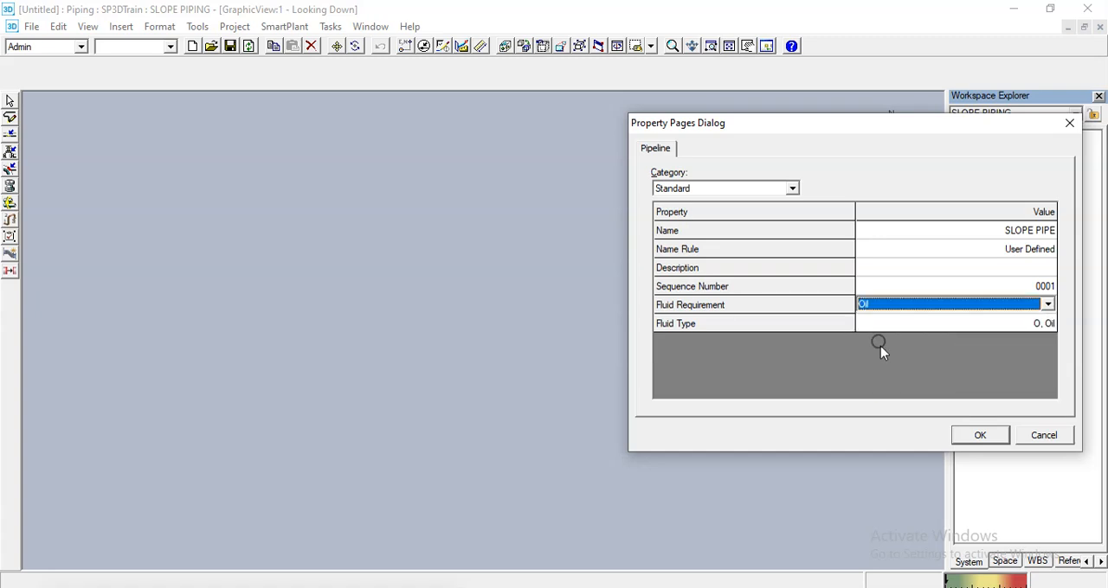
pyautogui.click(1005, 328)
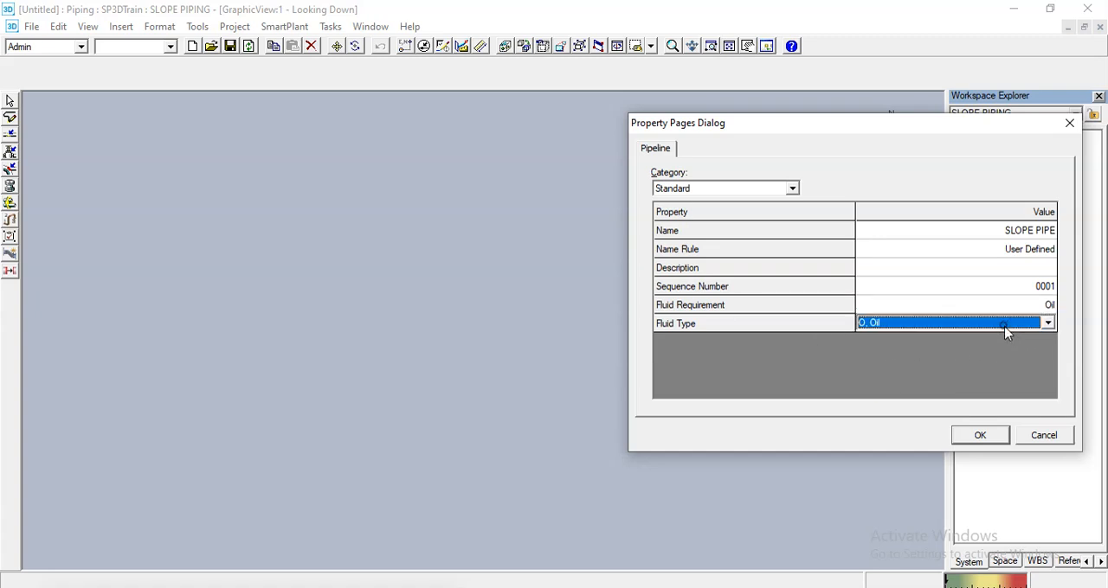
pyautogui.click(1006, 326)
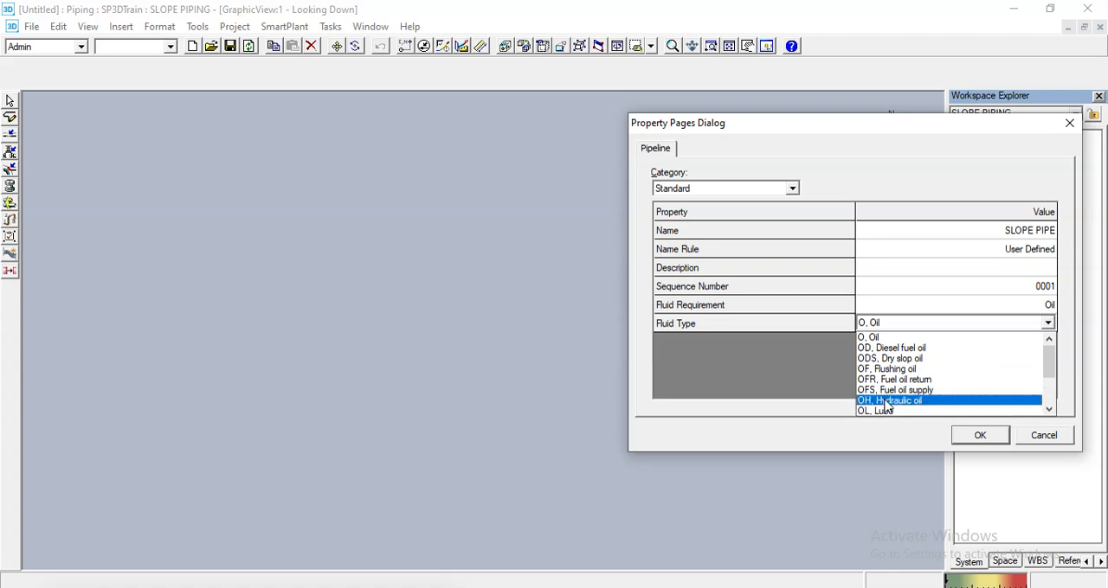
pyautogui.click(883, 339)
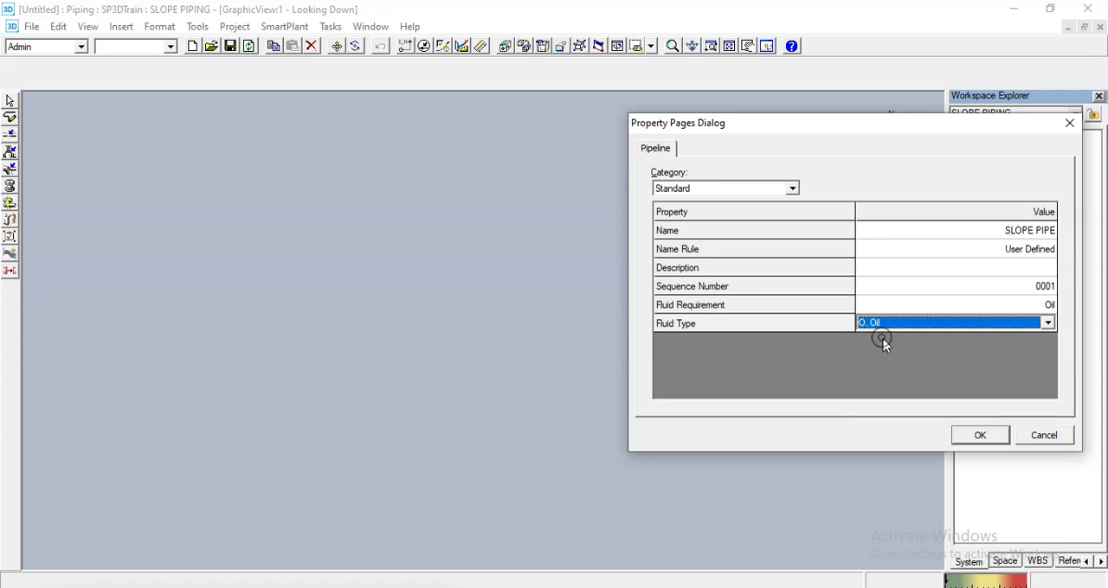
pyautogui.click(985, 439)
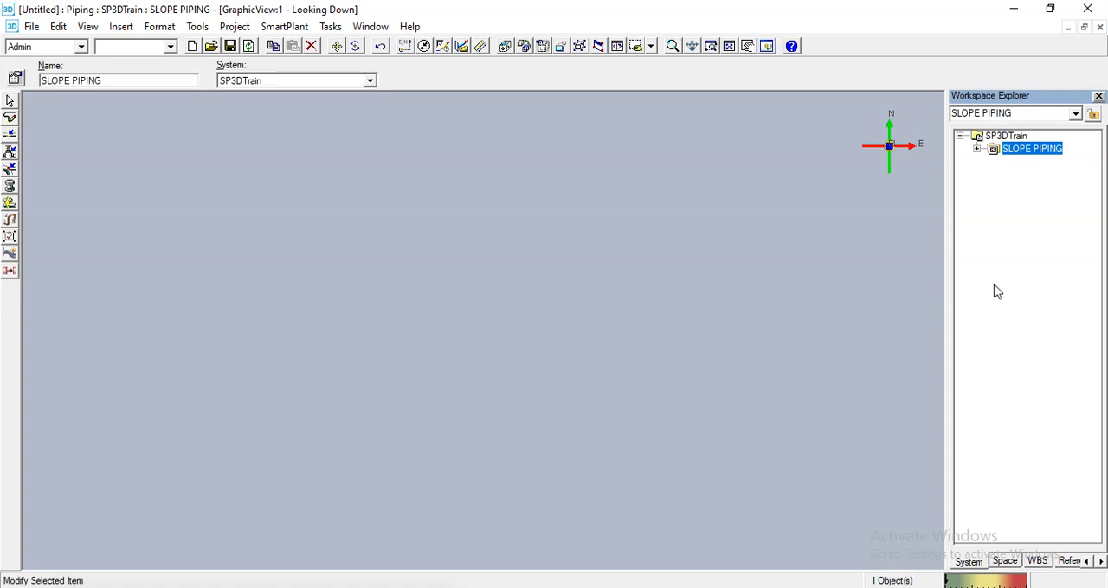
pyautogui.click(976, 149)
# - Set the selection filter to Piping Features
pyautogui.click(9, 101)
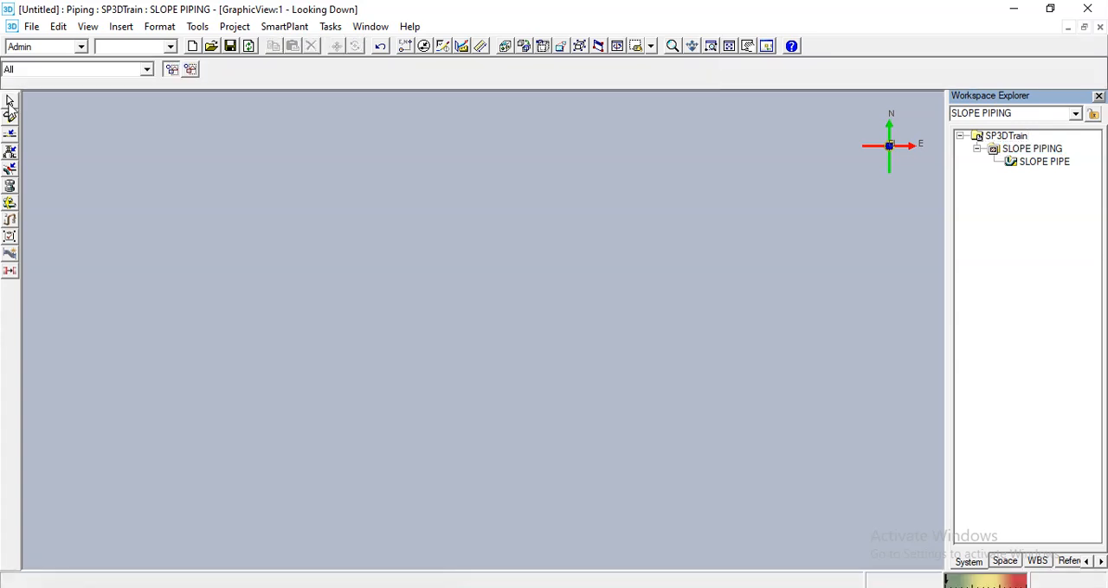
pyautogui.click(43, 71)
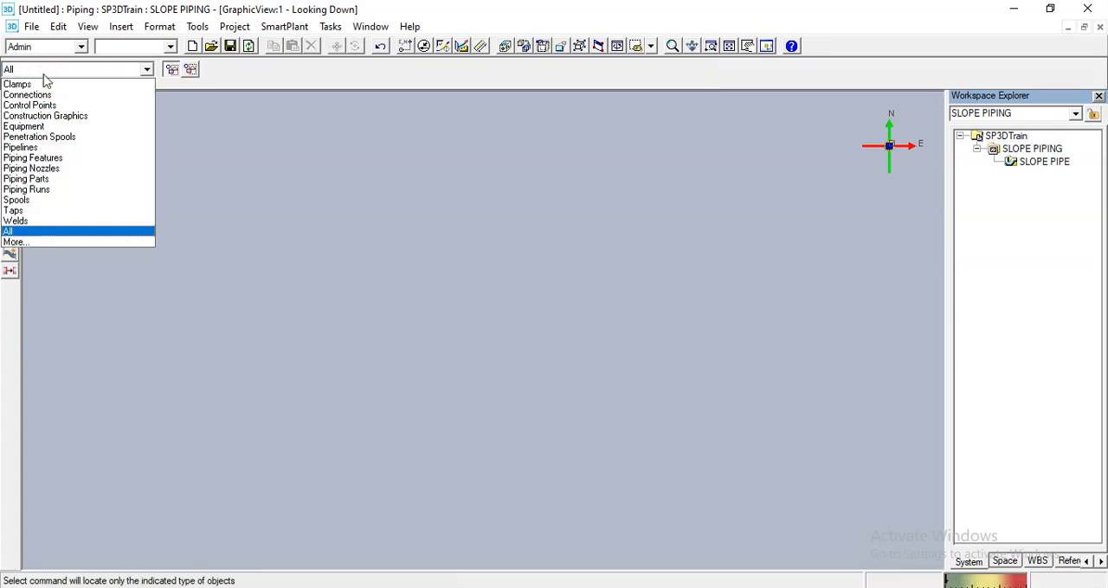
pyautogui.click(40, 158)
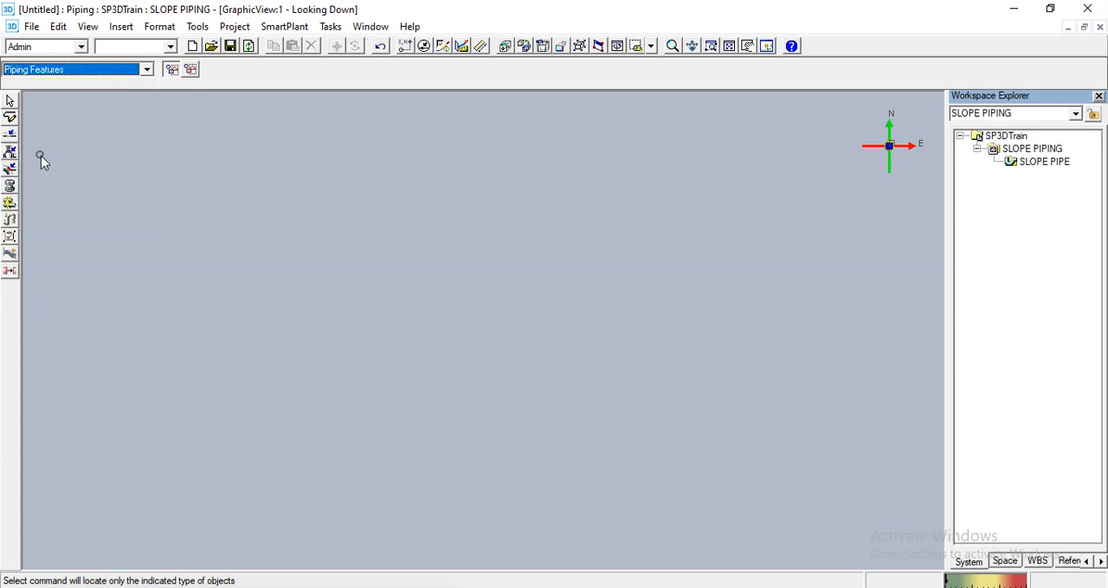
pyautogui.click(9, 103)
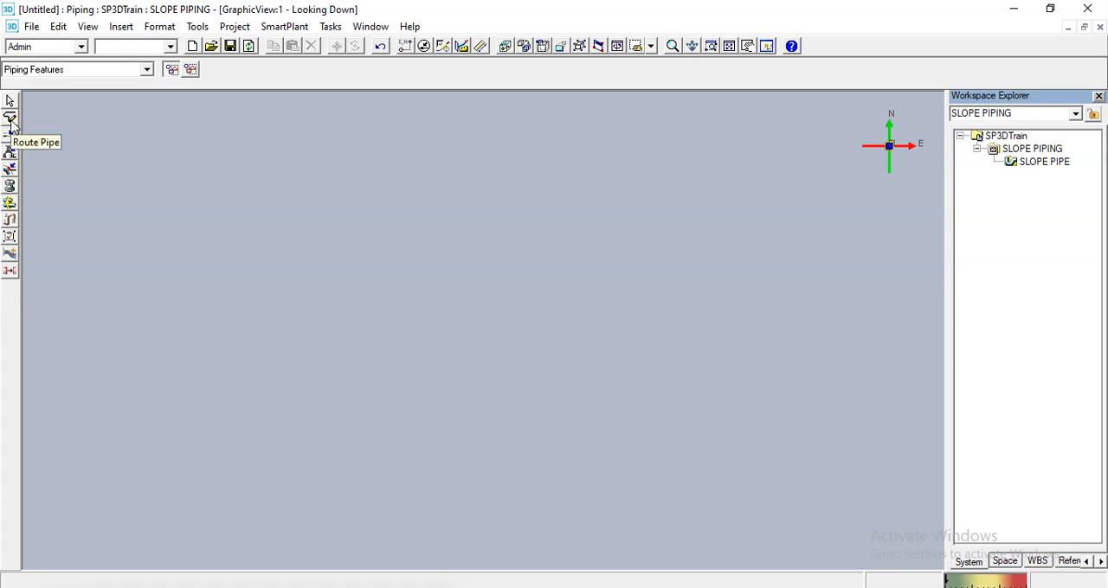
# - Start a new pipe run with Route Pipe from a point in the empty view and assign it to the SLOPE PIPE pipeline
pyautogui.click(11, 121)
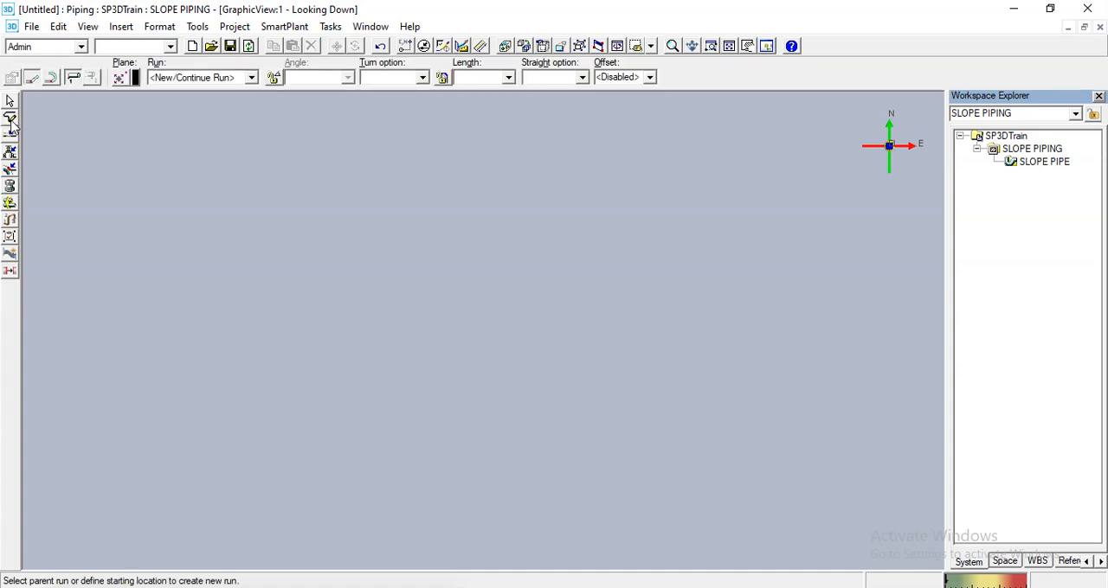
pyautogui.click(632, 263)
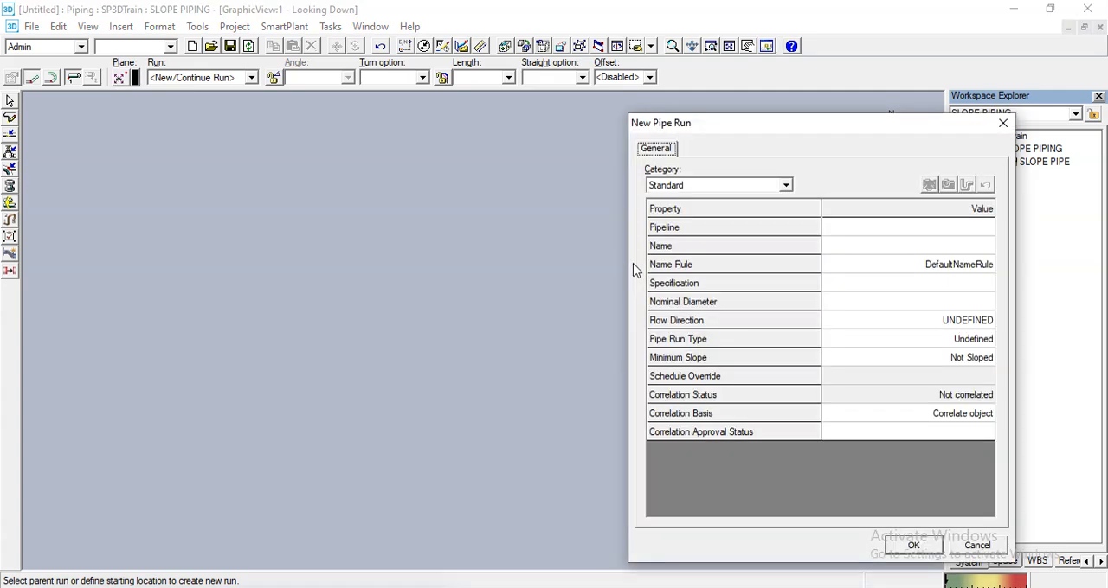
pyautogui.moveTo(717, 122); pyautogui.dragTo(607, 95)
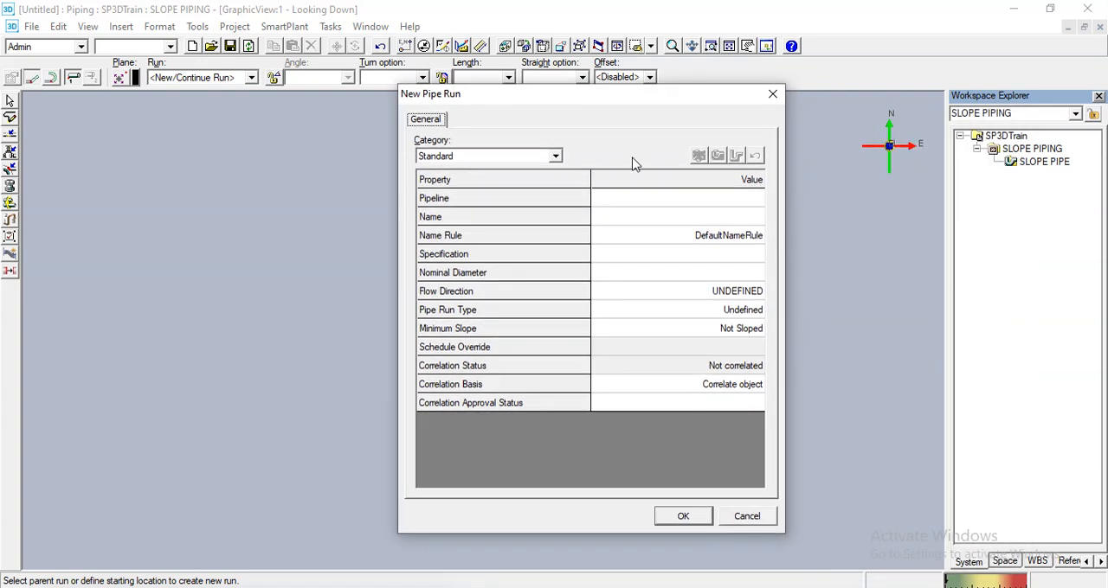
pyautogui.click(676, 198)
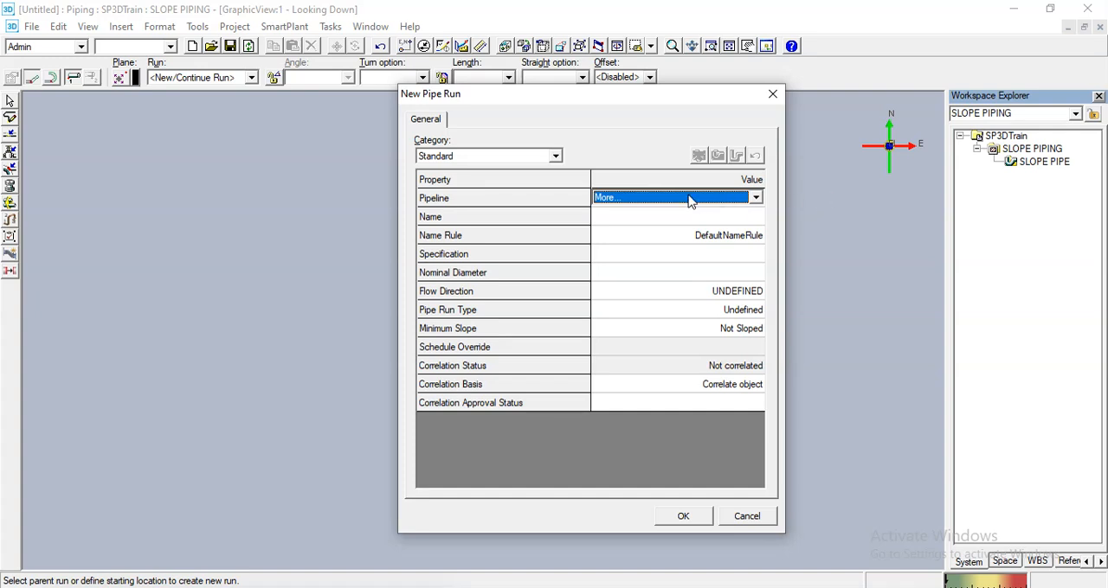
pyautogui.click(690, 199)
pyautogui.click(609, 213)
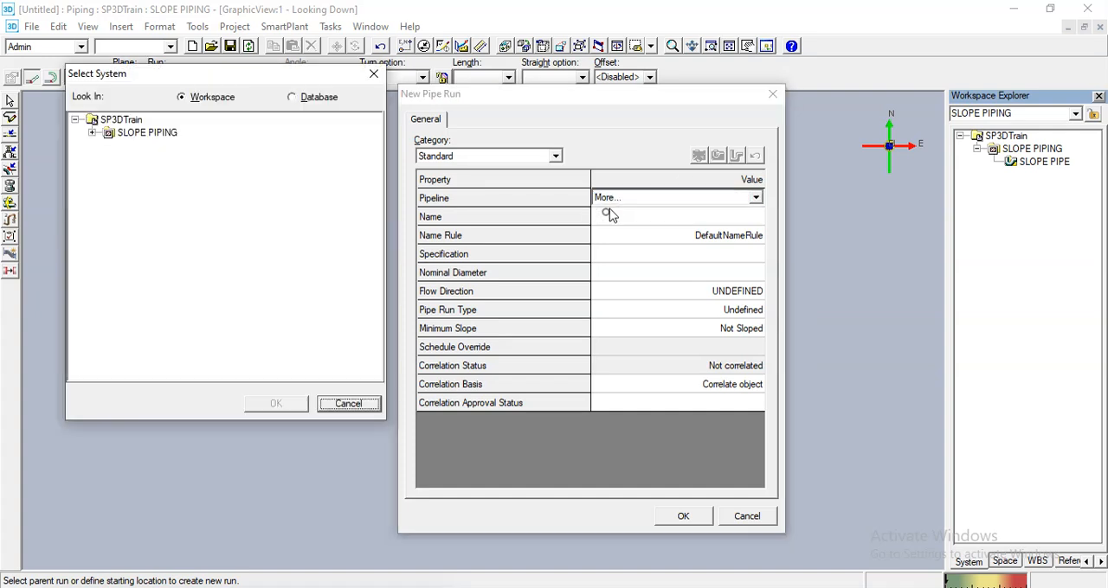
pyautogui.click(92, 132)
pyautogui.click(158, 145)
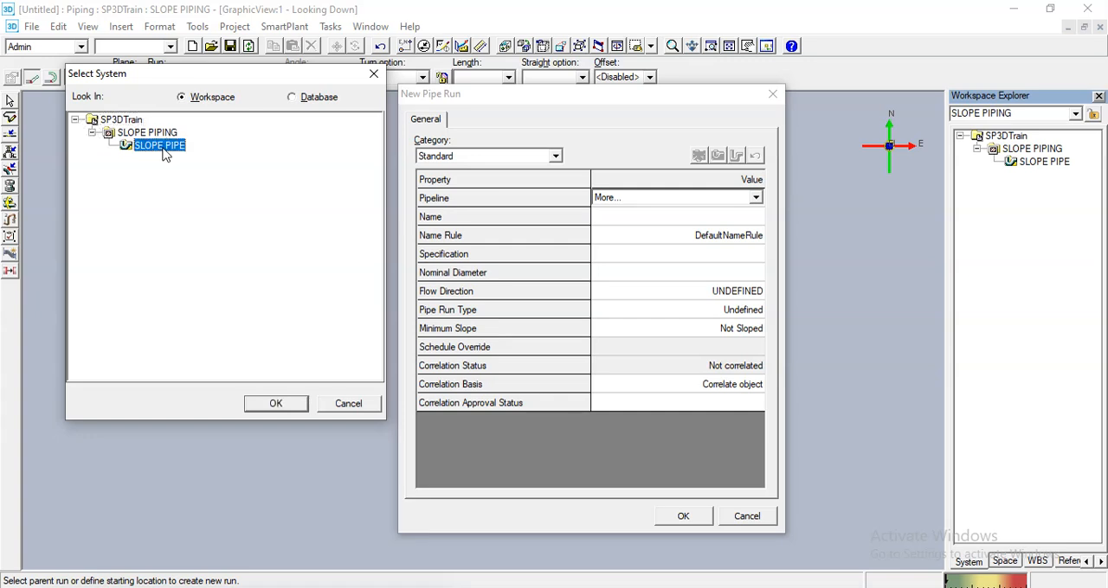
pyautogui.click(275, 403)
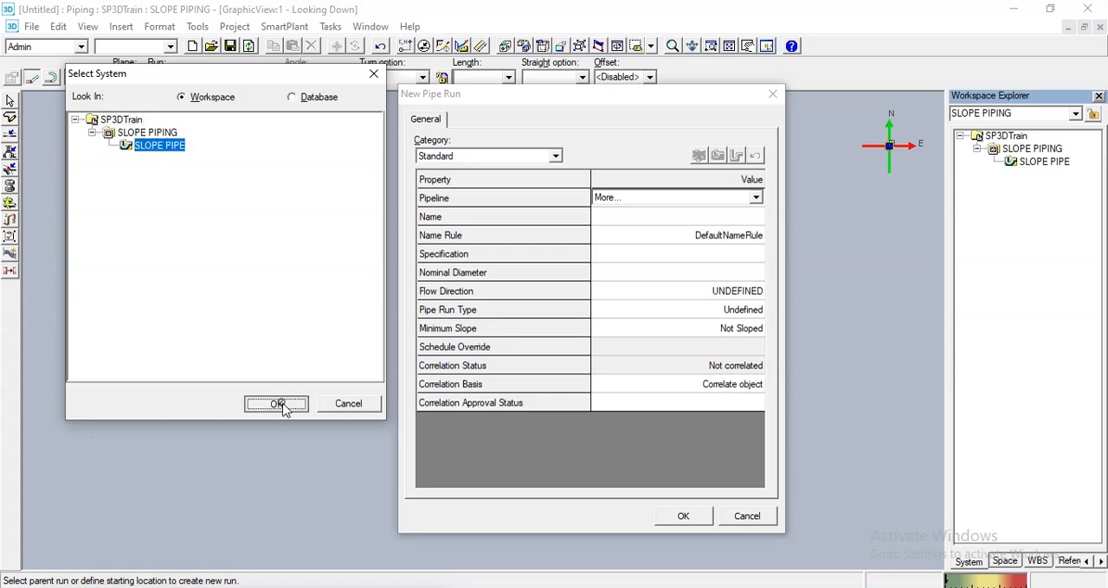
# - Name the new pipe run OIL-0001 and set its specification to 1C0031
pyautogui.click(681, 217)
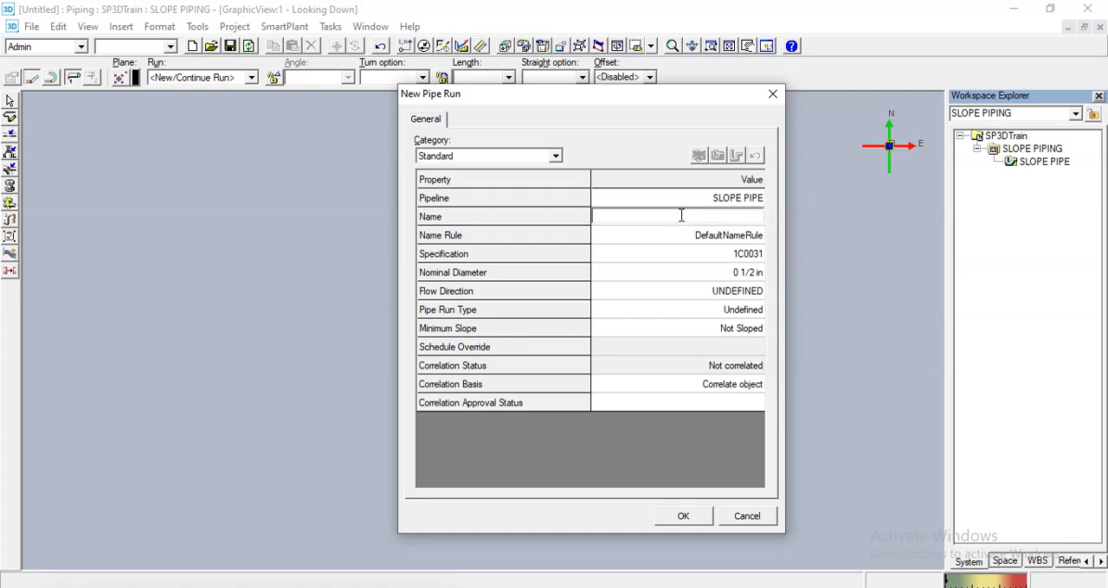
pyautogui.write('OIL-0001')
pyautogui.click(697, 256)
pyautogui.click(698, 256)
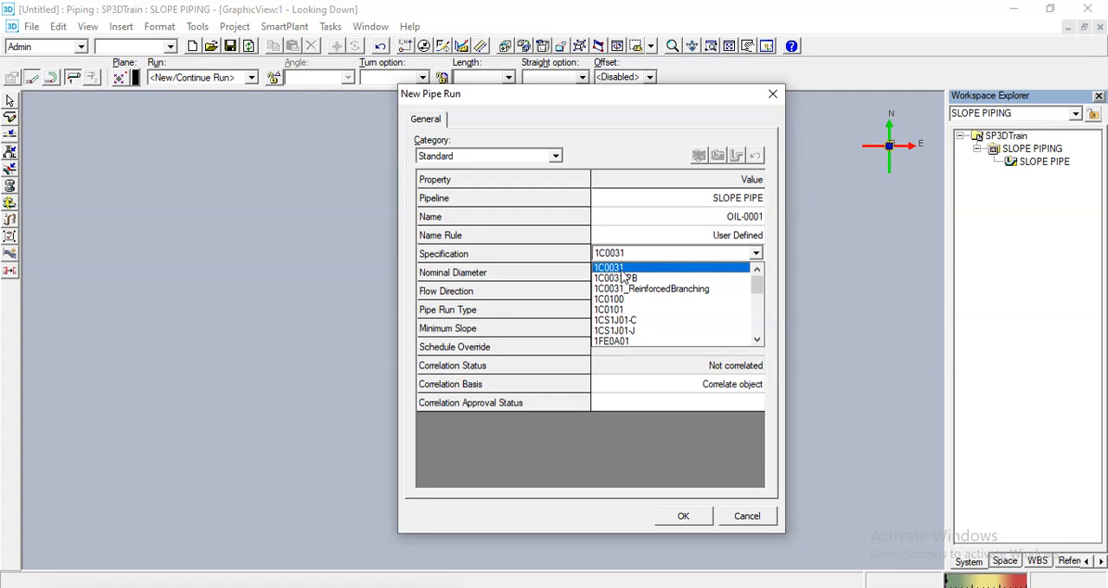
pyautogui.click(619, 270)
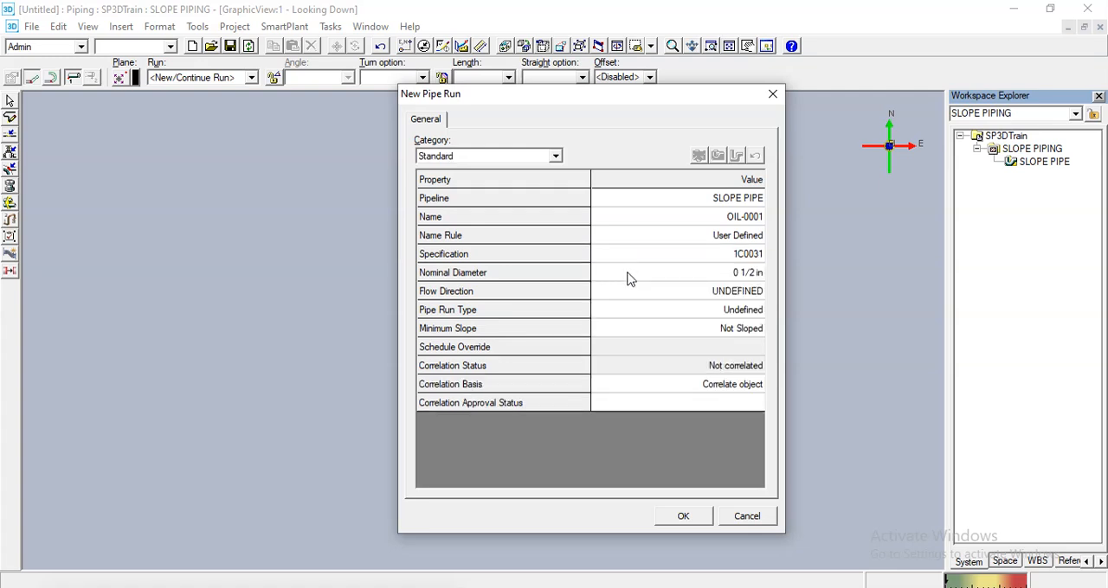
# - Set the new pipe run's nominal diameter to 30 in
pyautogui.click(689, 275)
pyautogui.click(694, 275)
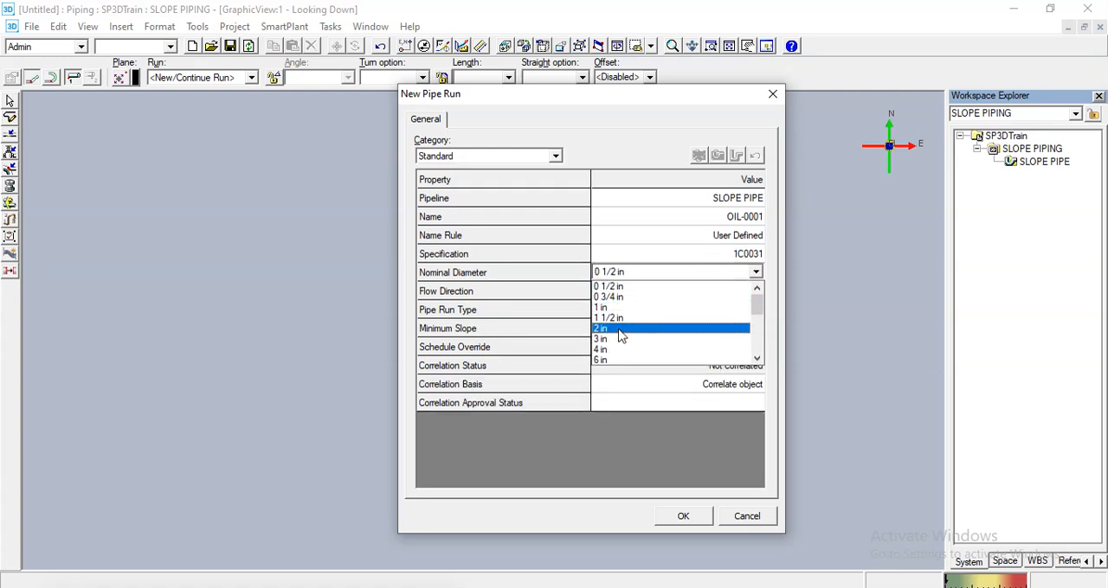
pyautogui.scroll(-3, 621, 329)
pyautogui.scroll(-2, 622, 329)
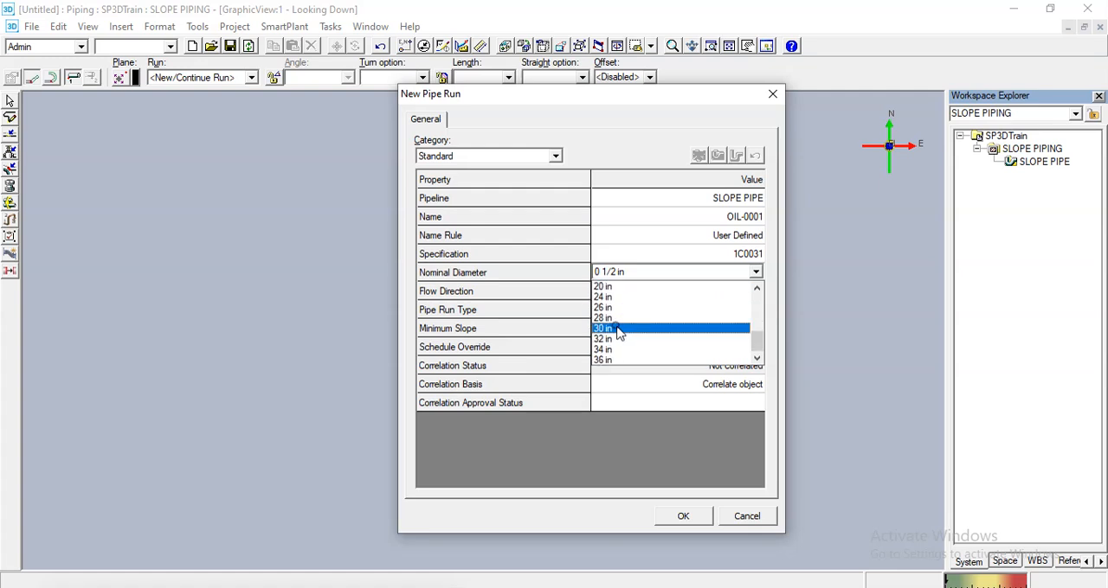
pyautogui.click(621, 327)
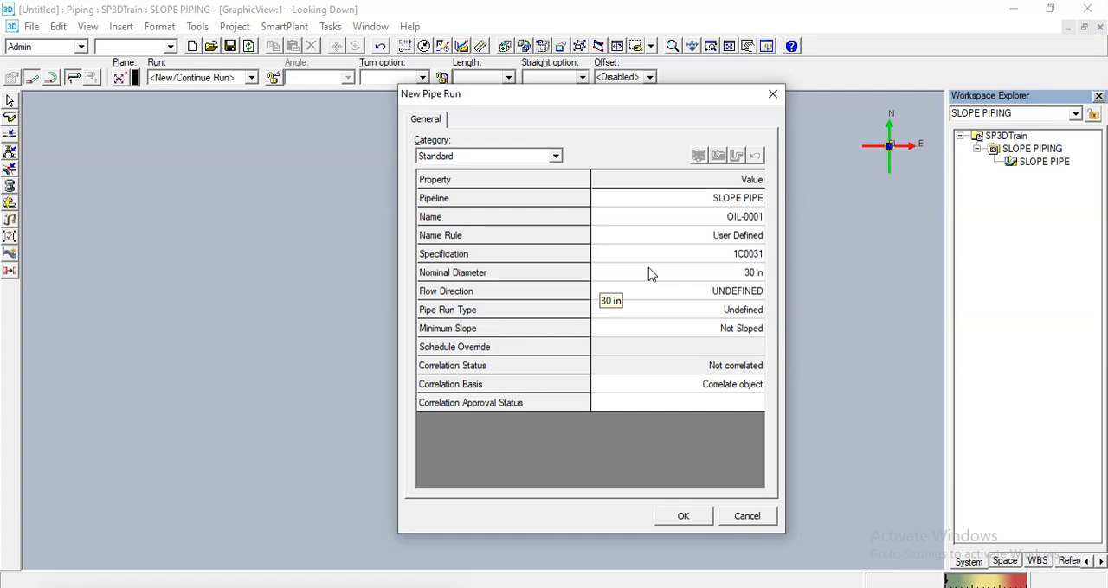
# - Open Calculator beside the pipe run properties and calculate the 1:200 slope per metre as 1 ÷ 200 × 1000
pyautogui.click(682, 329)
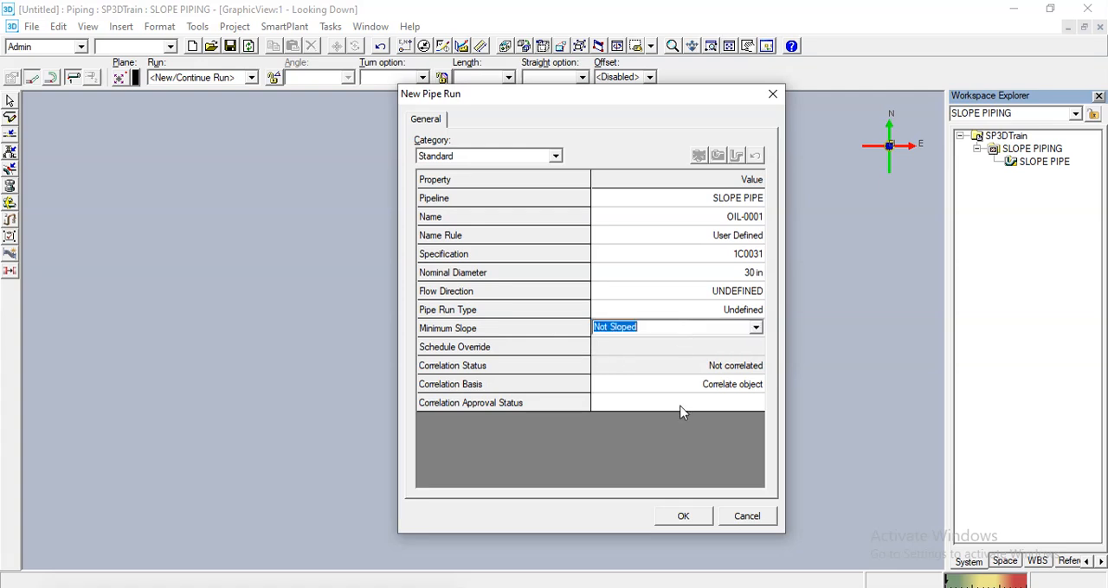
pyautogui.click(612, 432)
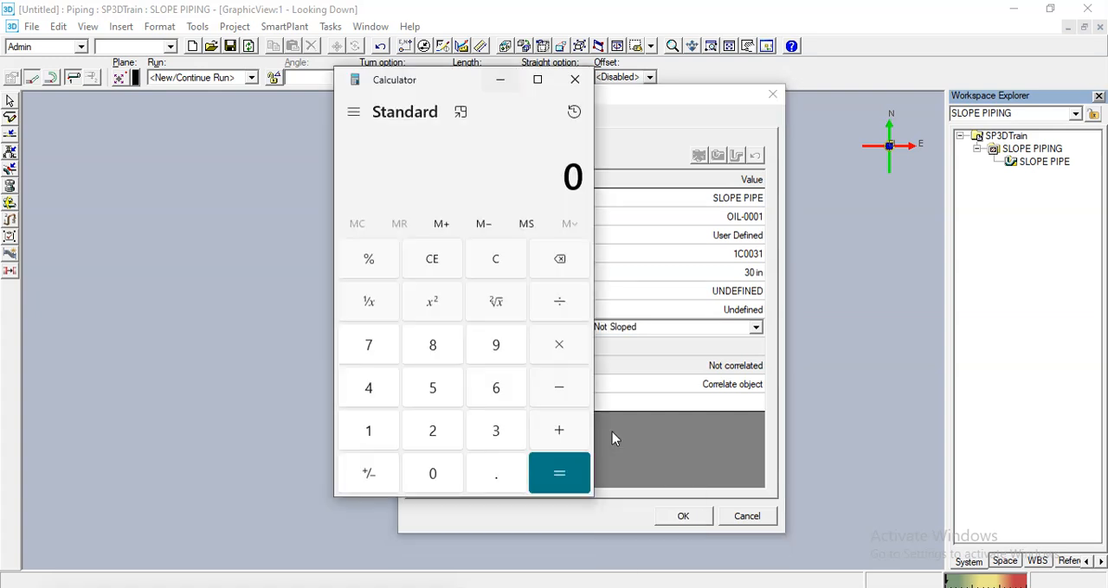
pyautogui.moveTo(457, 79); pyautogui.dragTo(254, 104)
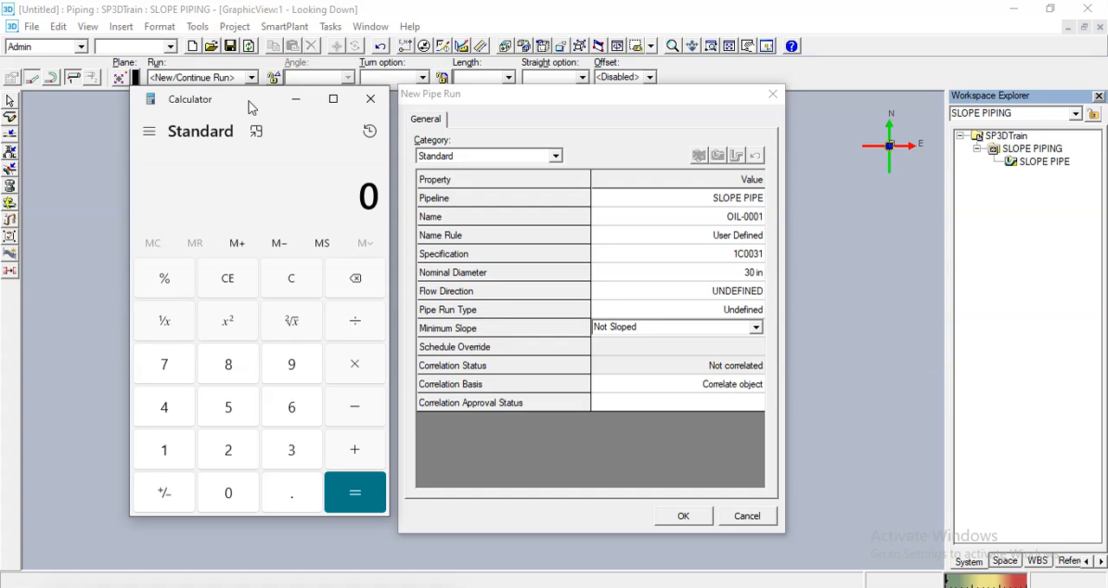
pyautogui.press('1')
pyautogui.press('/')
pyautogui.write('200')
pyautogui.press('Return')
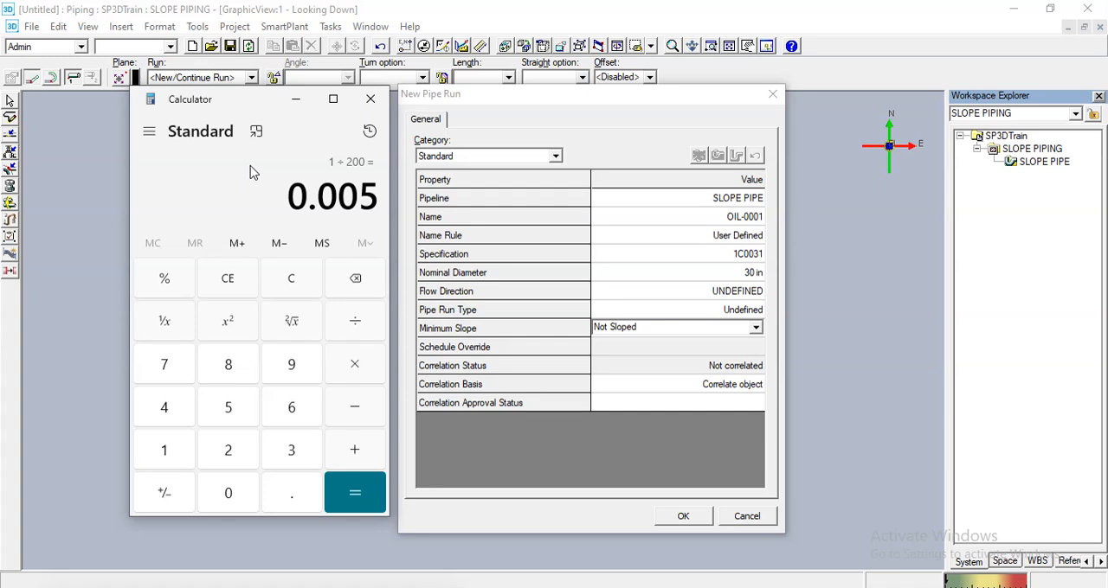
pyautogui.press('*')
pyautogui.write('1000')
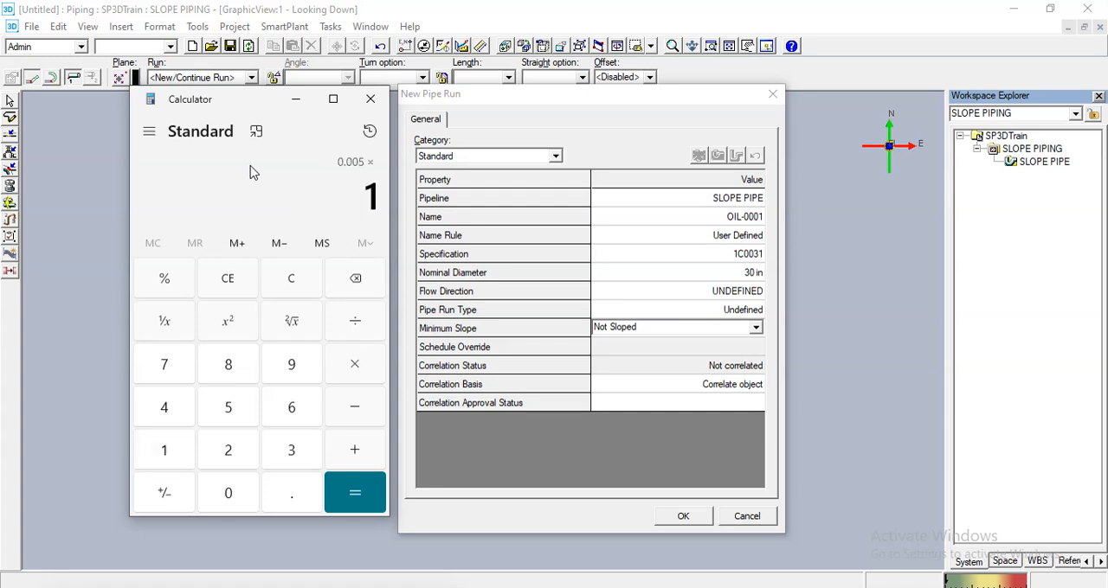
pyautogui.press('Return')
# - Clear the calculator, repeat the 1 ÷ 200 × 1000 calculation, and minimize Calculator to return to the pipe run properties
pyautogui.click(303, 275)
pyautogui.write('1')
pyautogui.write('200')
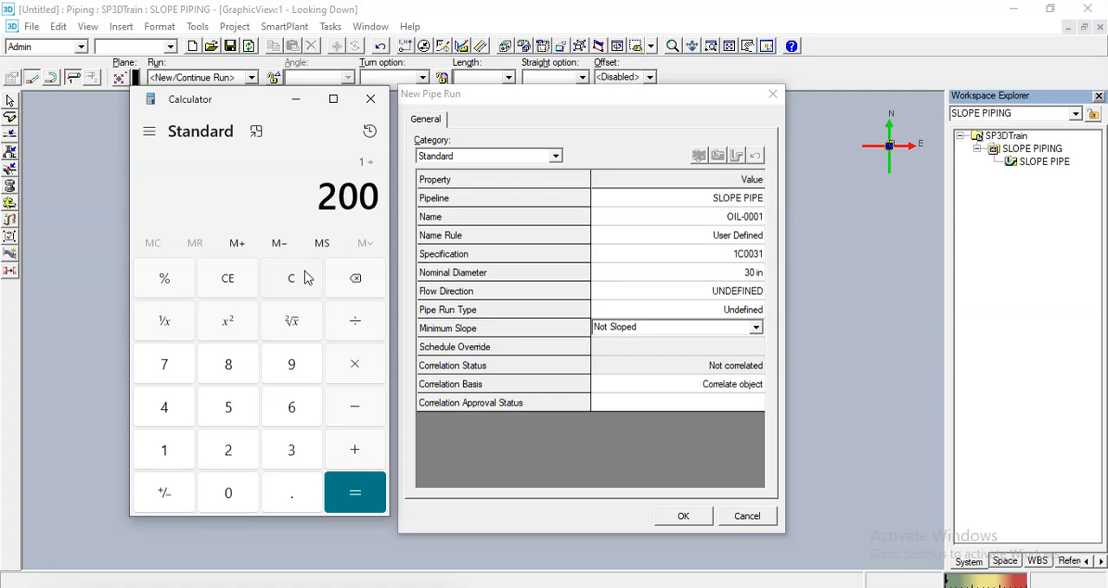
pyautogui.press('Return')
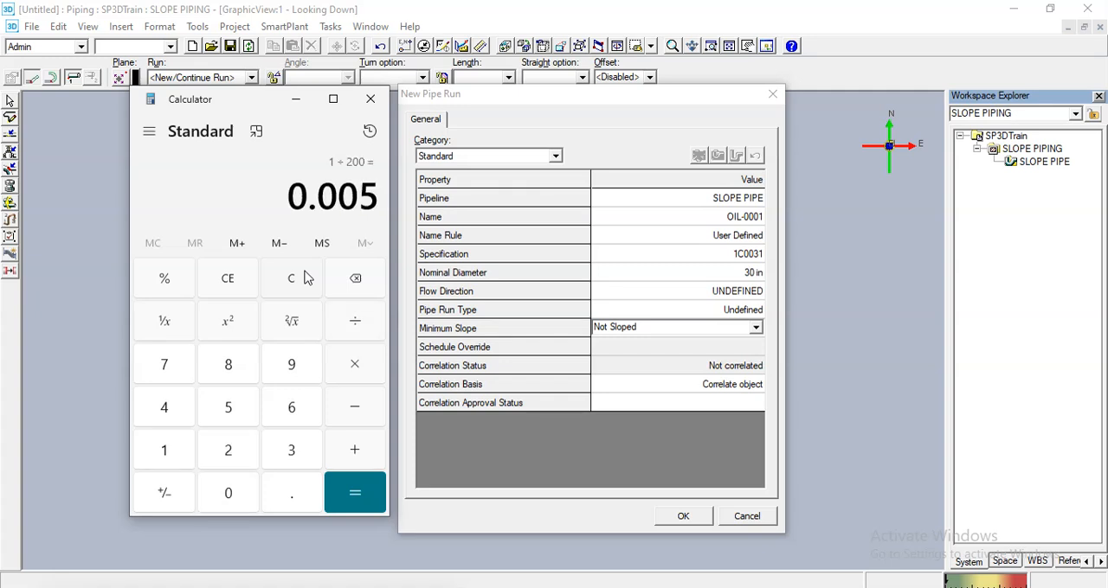
pyautogui.write('*1000')
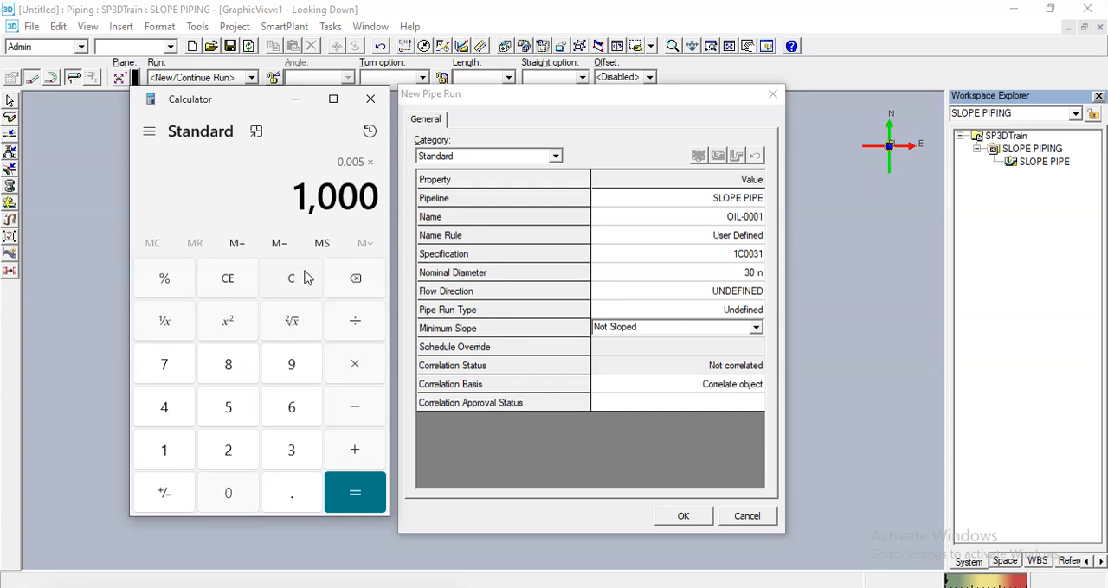
pyautogui.press('Return')
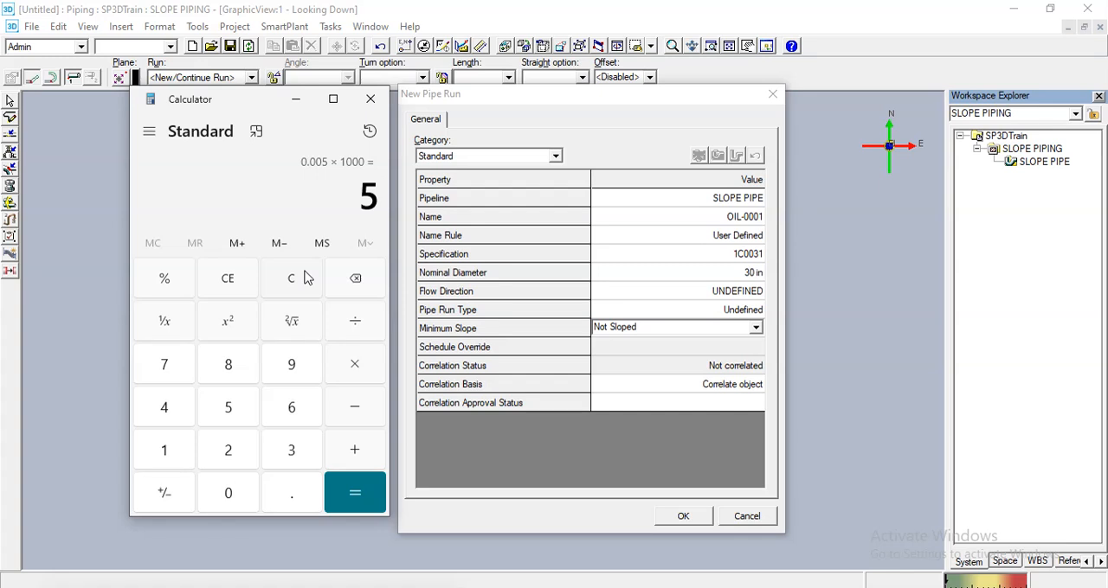
pyautogui.click(305, 278)
pyautogui.click(295, 100)
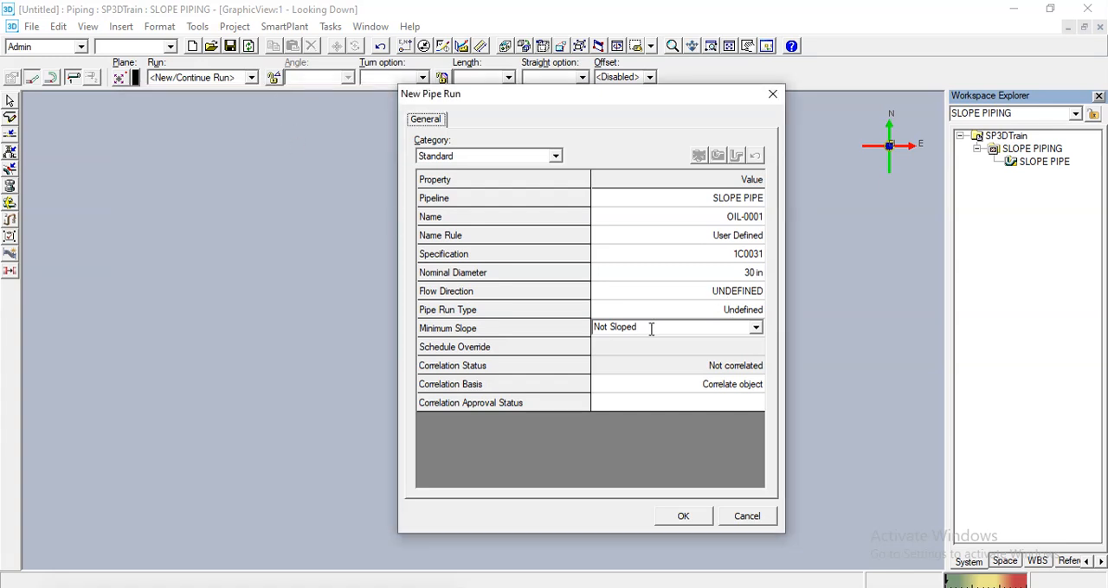
# - Set the pipe run's minimum slope to 5 mm / 1 m
pyautogui.click(694, 330)
pyautogui.write('5MM/1M')
pyautogui.press('Tab')
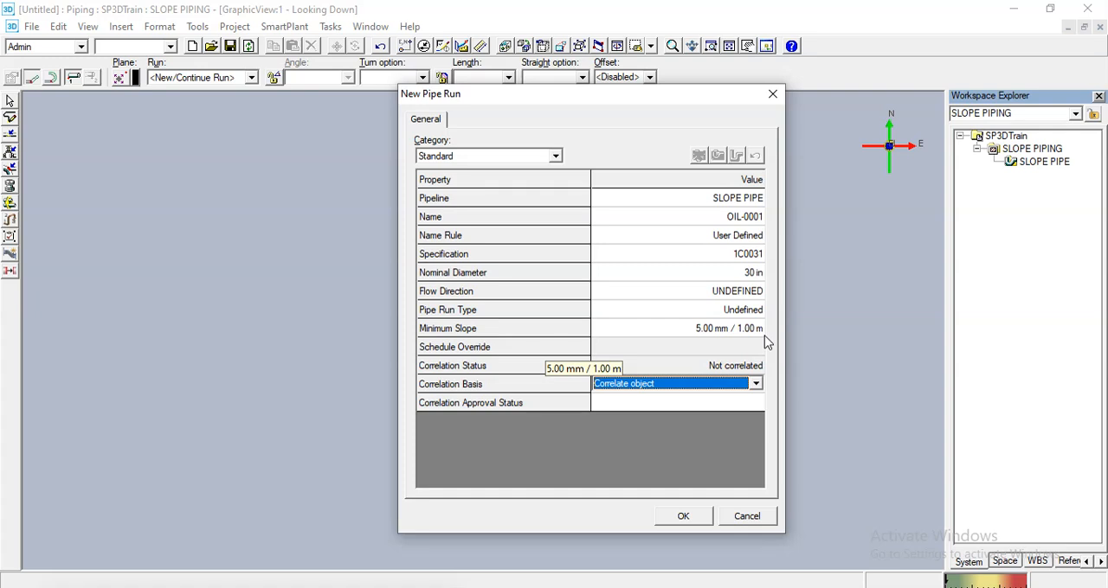
# - Create the pipe run as sloping down from its high point, turning off the temperature and pressure data message, and dismiss any error
pyautogui.click(685, 516)
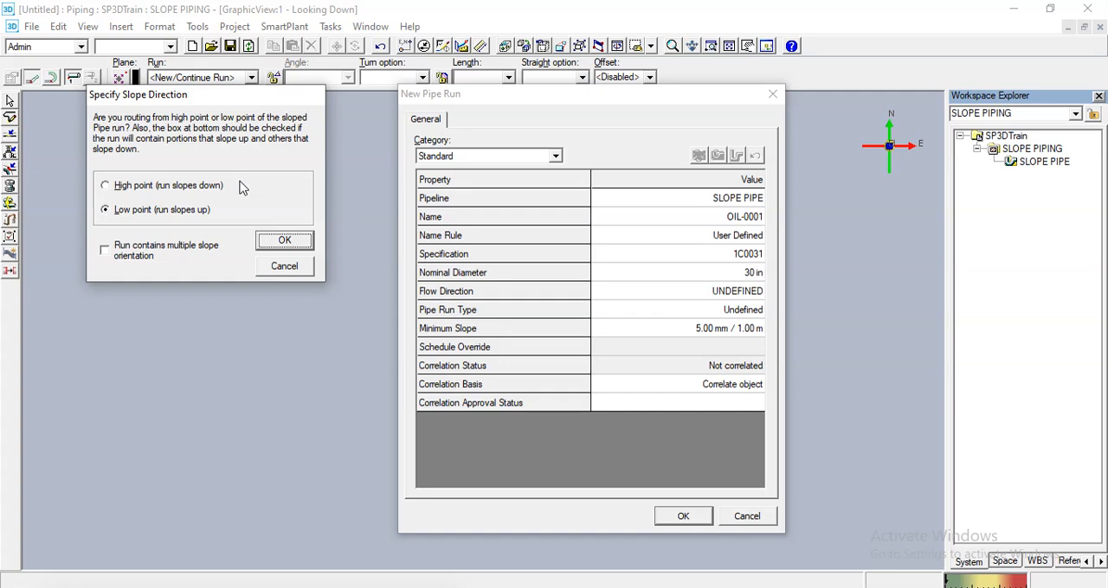
pyautogui.click(105, 186)
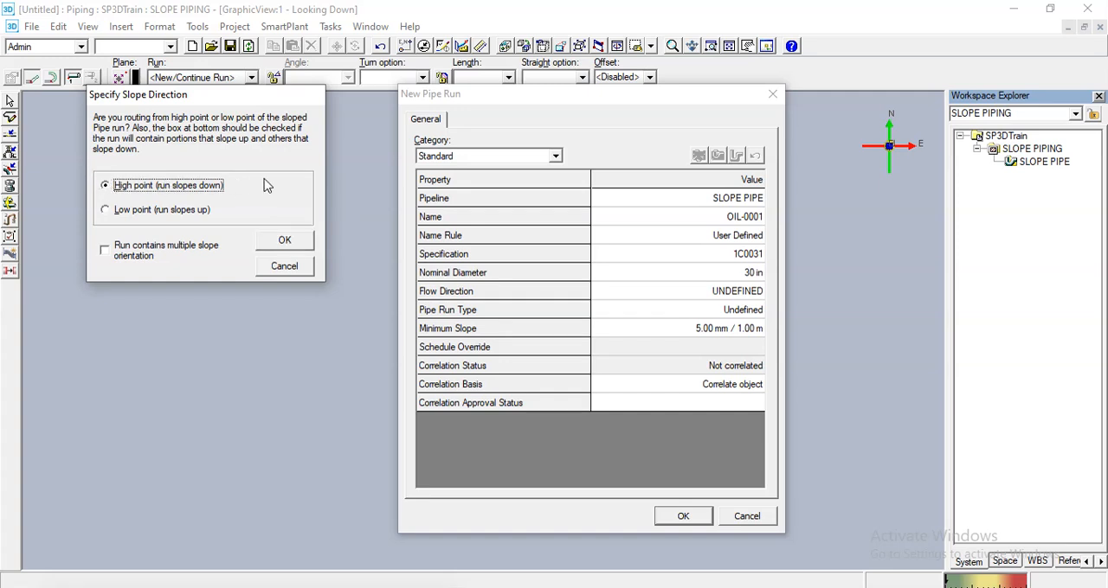
pyautogui.click(286, 239)
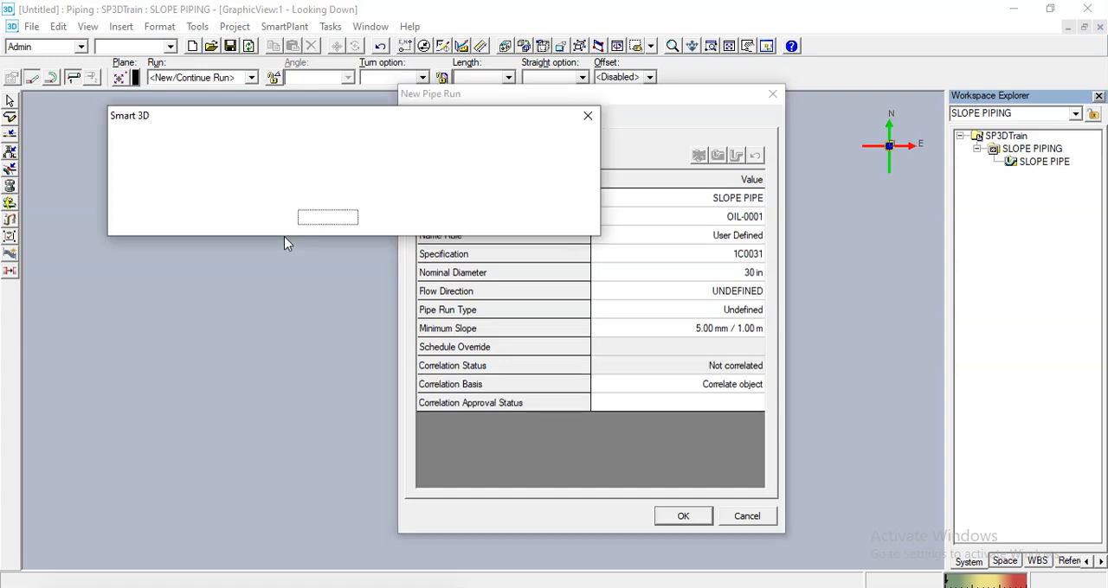
pyautogui.click(179, 199)
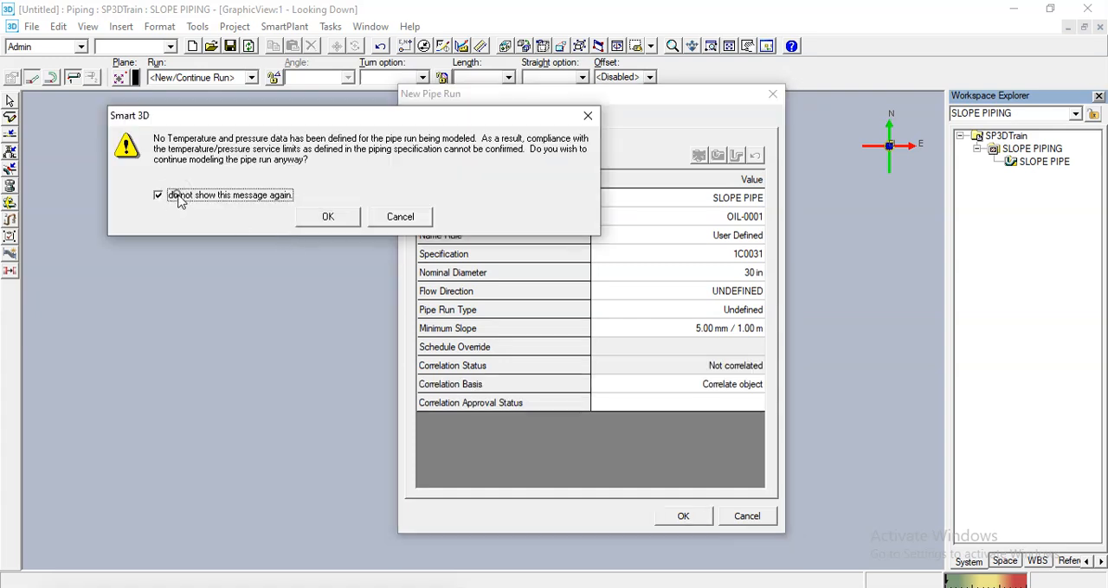
pyautogui.click(323, 218)
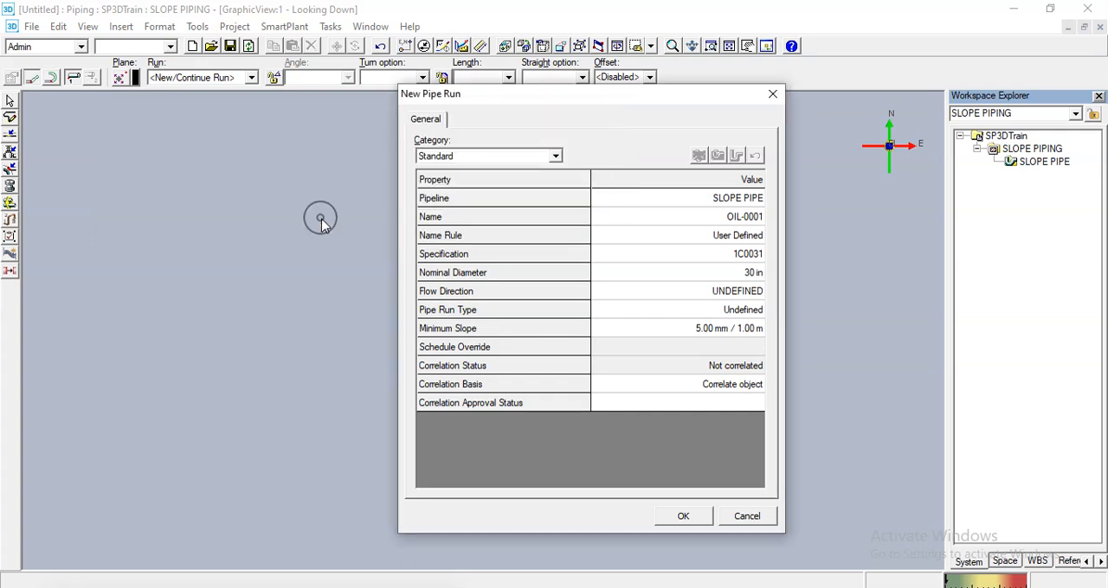
pyautogui.click(671, 515)
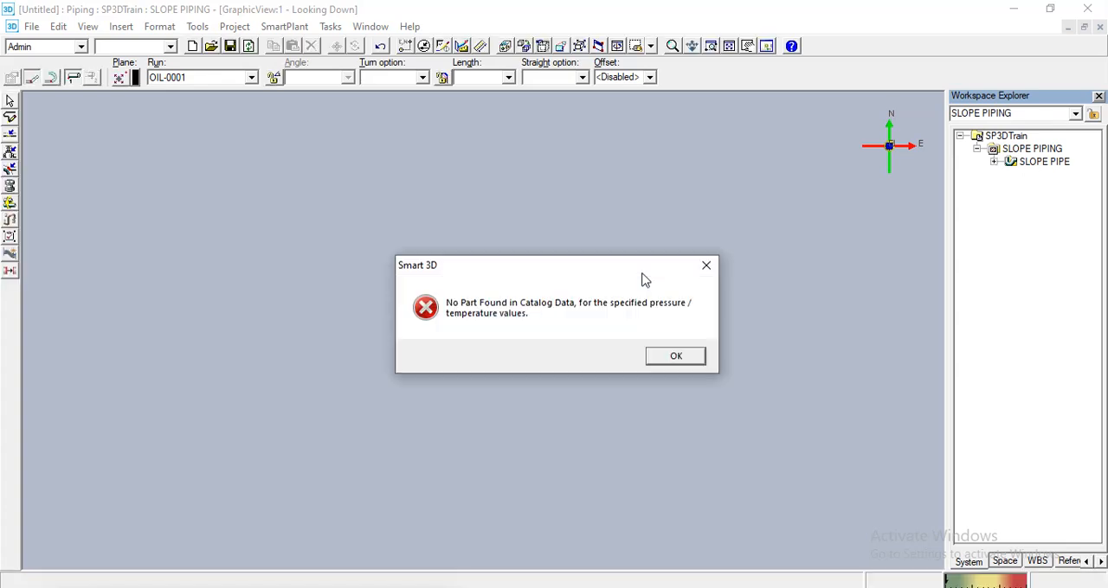
pyautogui.click(675, 354)
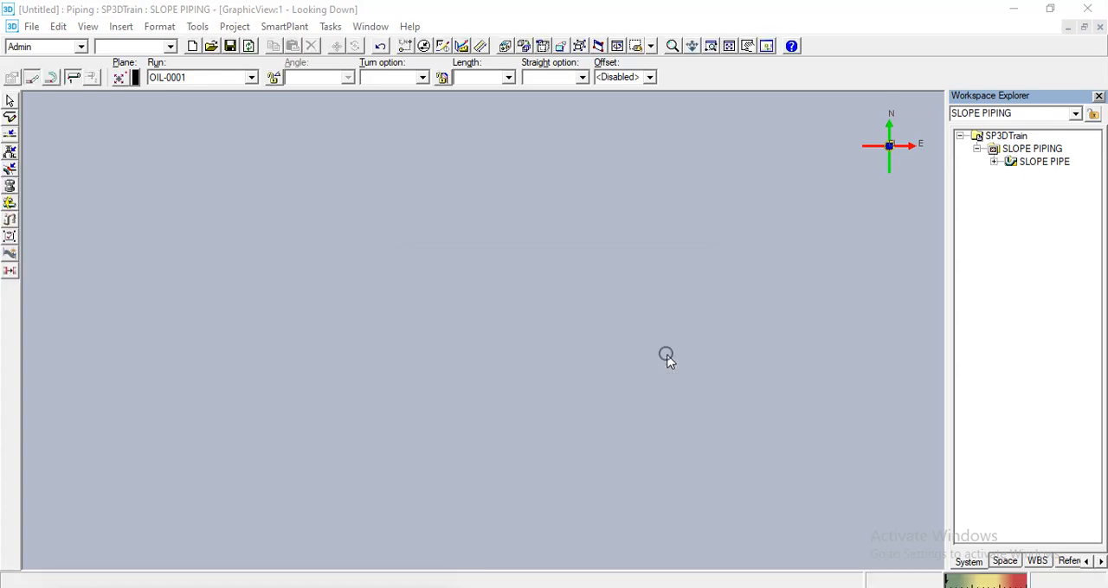
# - Start another pipe run from a point in the empty view and set its nominal diameter to 20 in
pyautogui.click(625, 275)
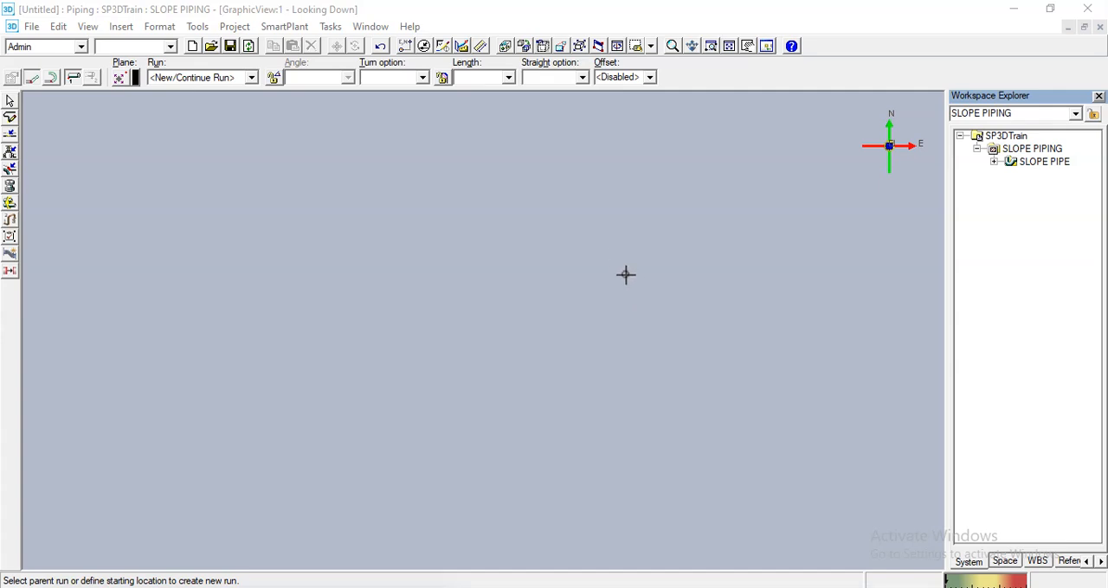
pyautogui.click(482, 277)
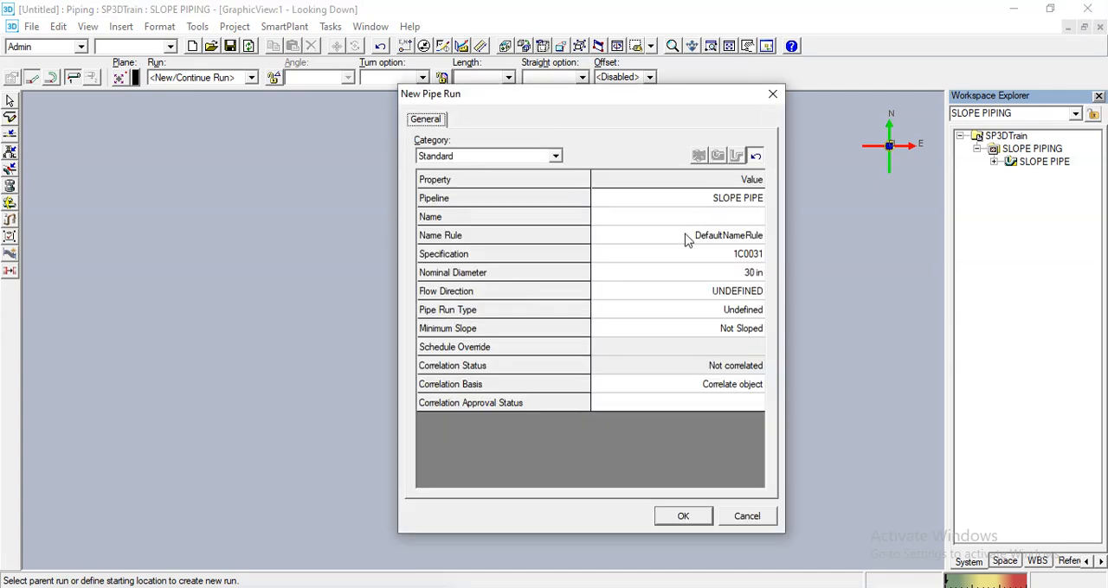
pyautogui.click(674, 272)
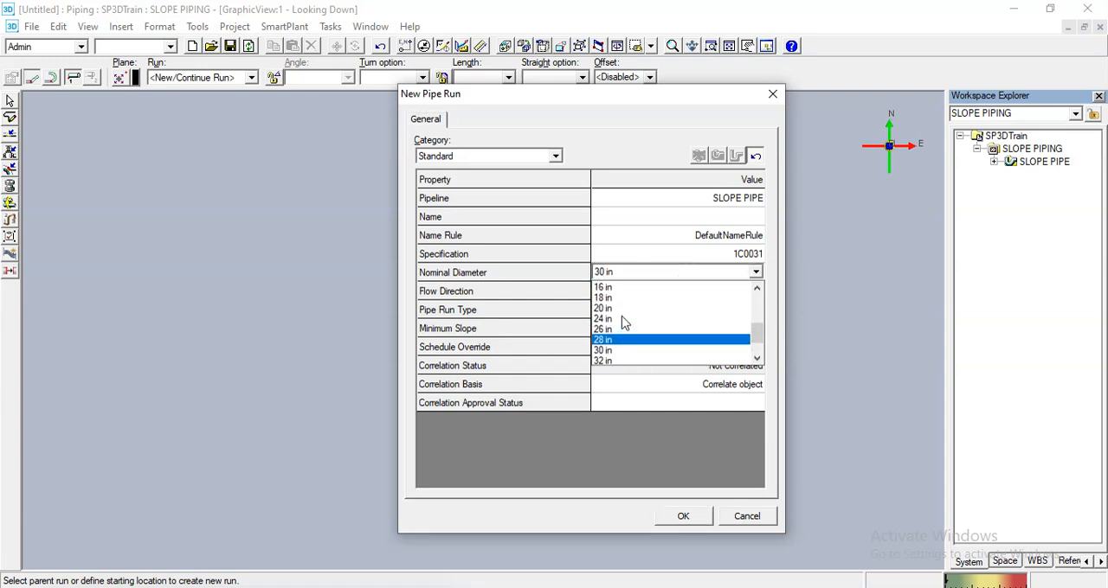
pyautogui.click(609, 318)
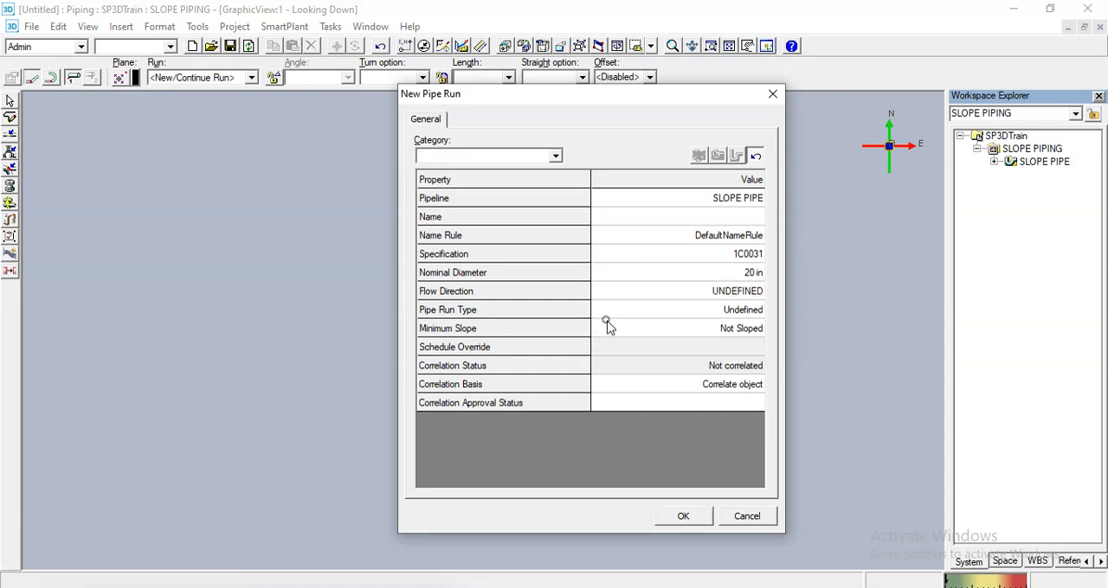
# - Set the run's minimum slope to 5 mm / 1 m and create it as sloping down from the high point
pyautogui.click(634, 332)
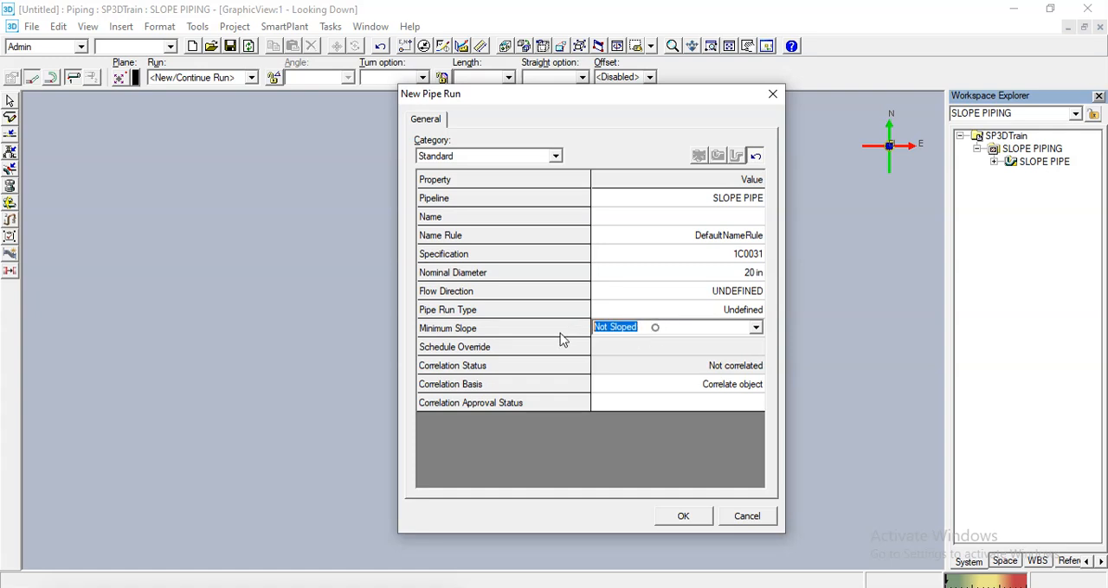
pyautogui.write('5MM/1M')
pyautogui.press('Tab')
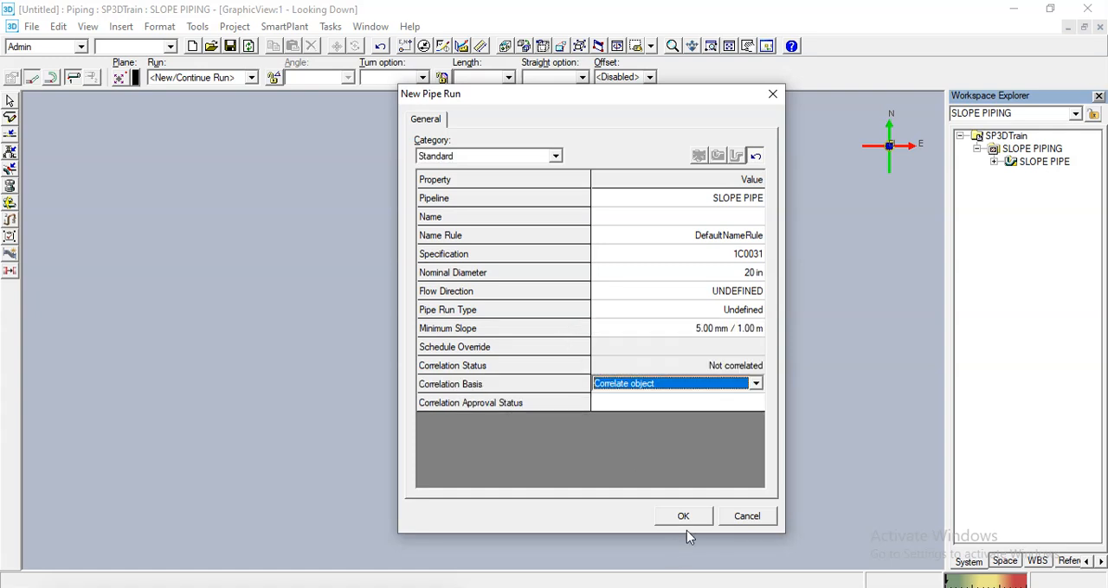
pyautogui.click(683, 514)
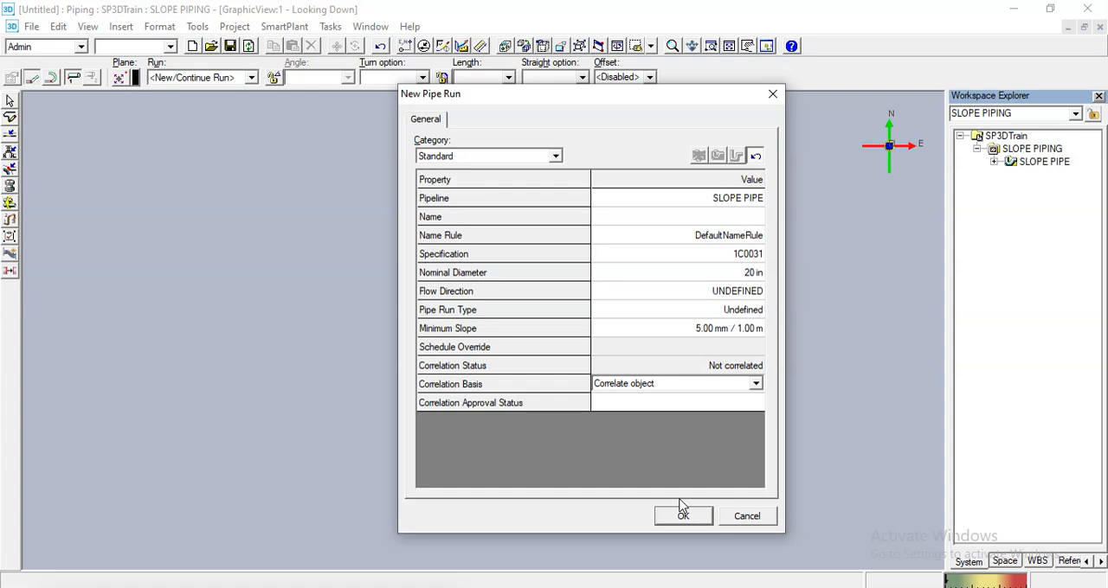
pyautogui.click(75, 144)
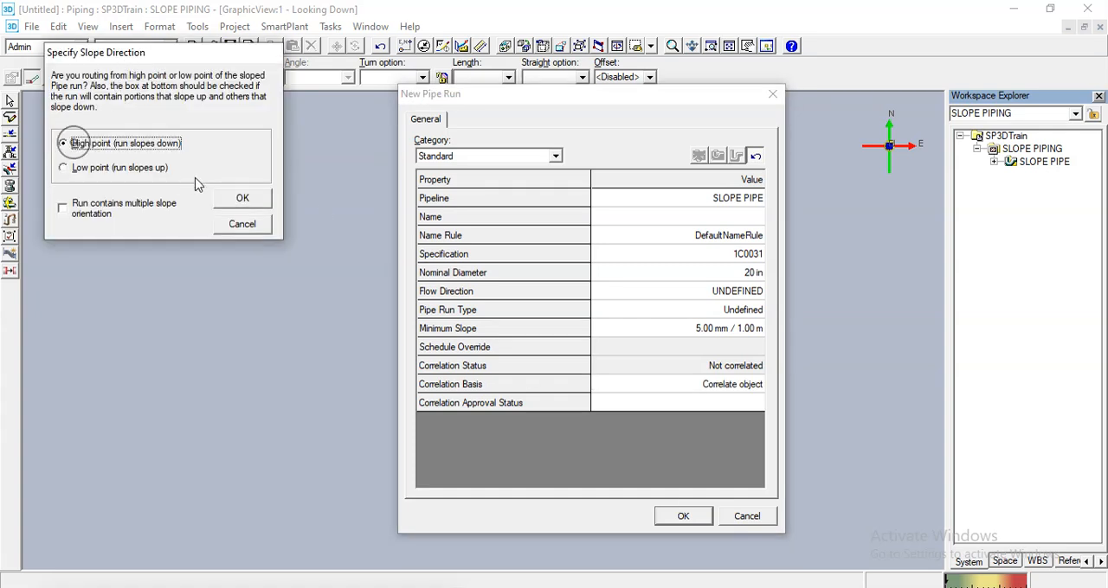
pyautogui.click(235, 198)
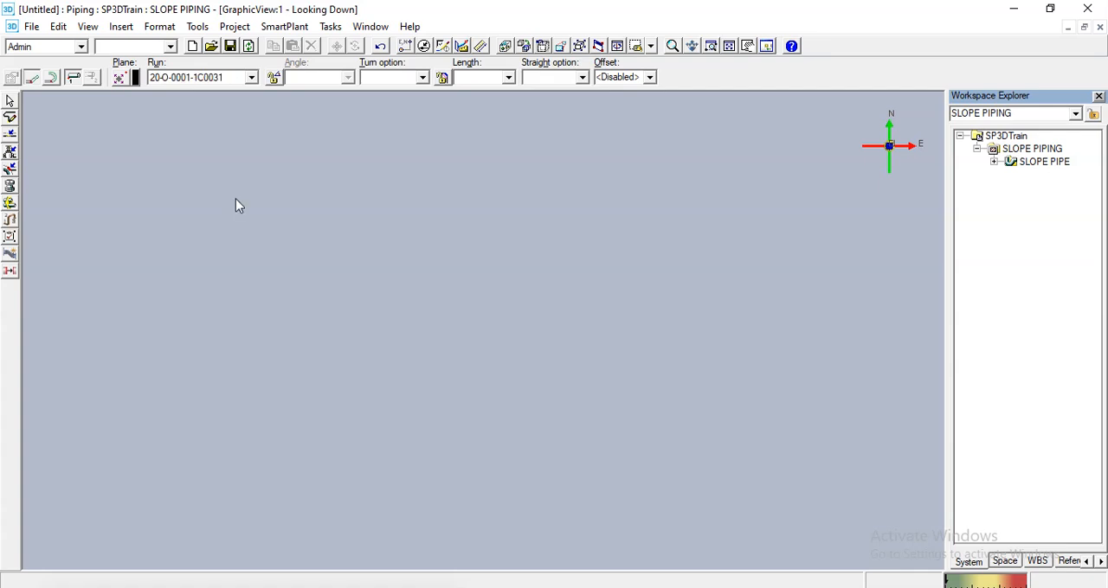
# - Route a straight sloped pipe about 33998 mm long toward the west and finish routing
pyautogui.click(661, 296)
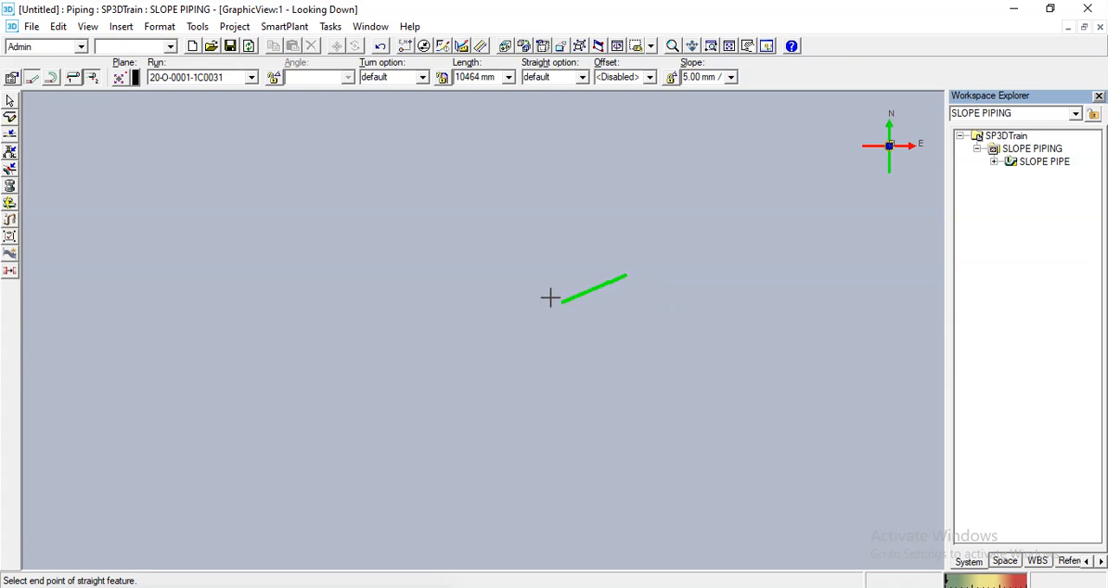
pyautogui.scroll(2, 521, 284)
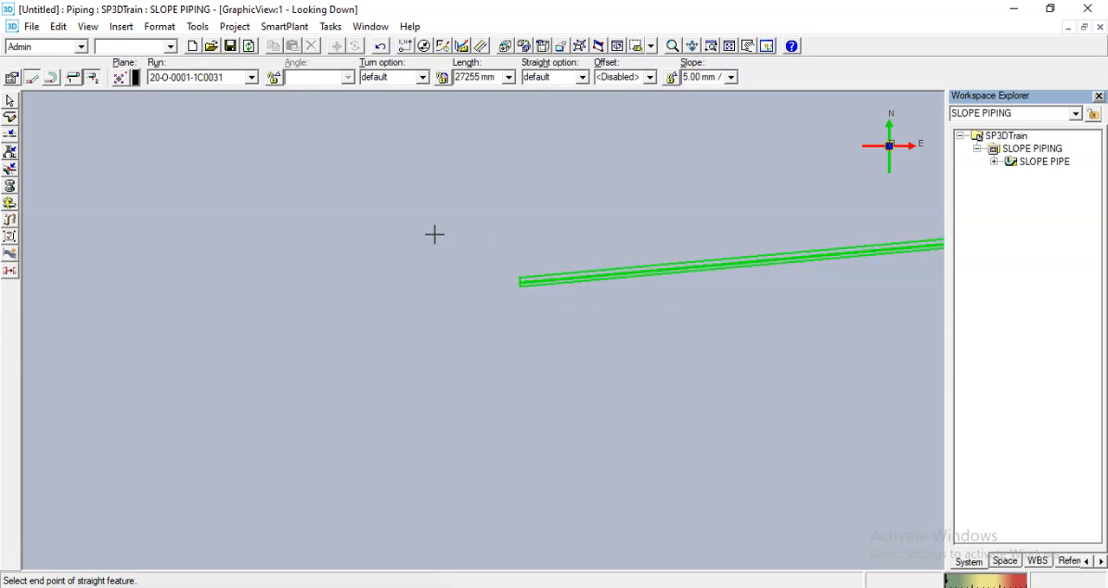
pyautogui.scroll(-1, 375, 253)
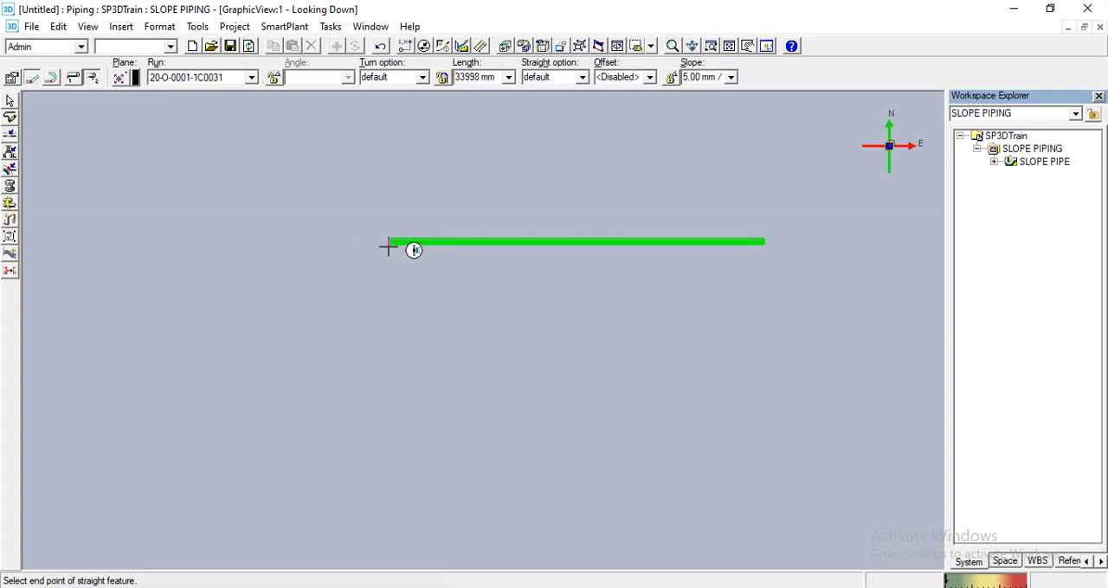
pyautogui.click(388, 248)
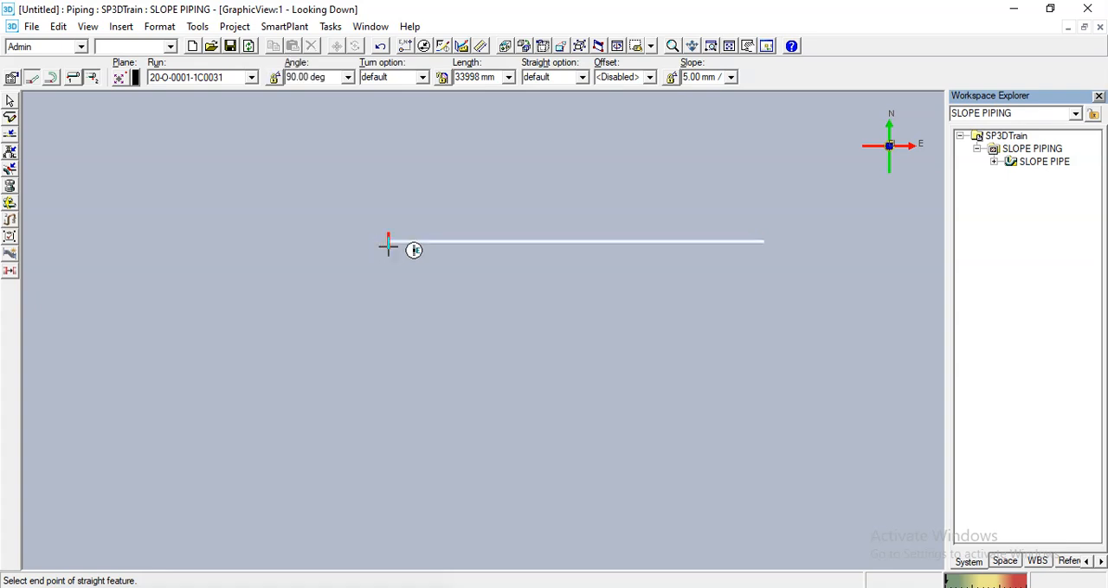
pyautogui.rightClick(387, 247)
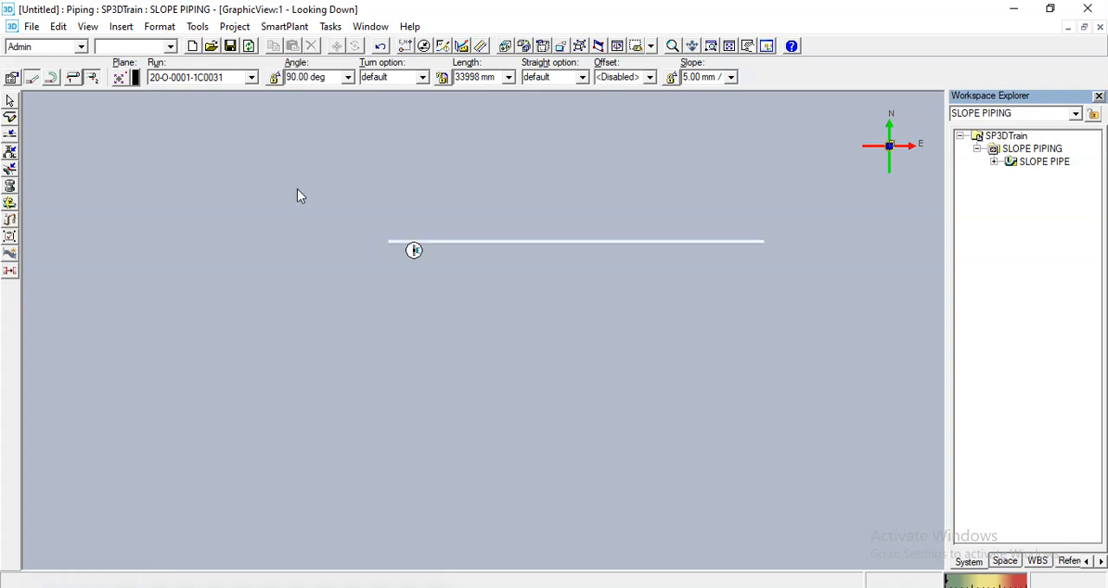
# - Show the Common Views palette and park it over the empty area of the Workspace Explorer
pyautogui.click(9, 102)
pyautogui.click(597, 47)
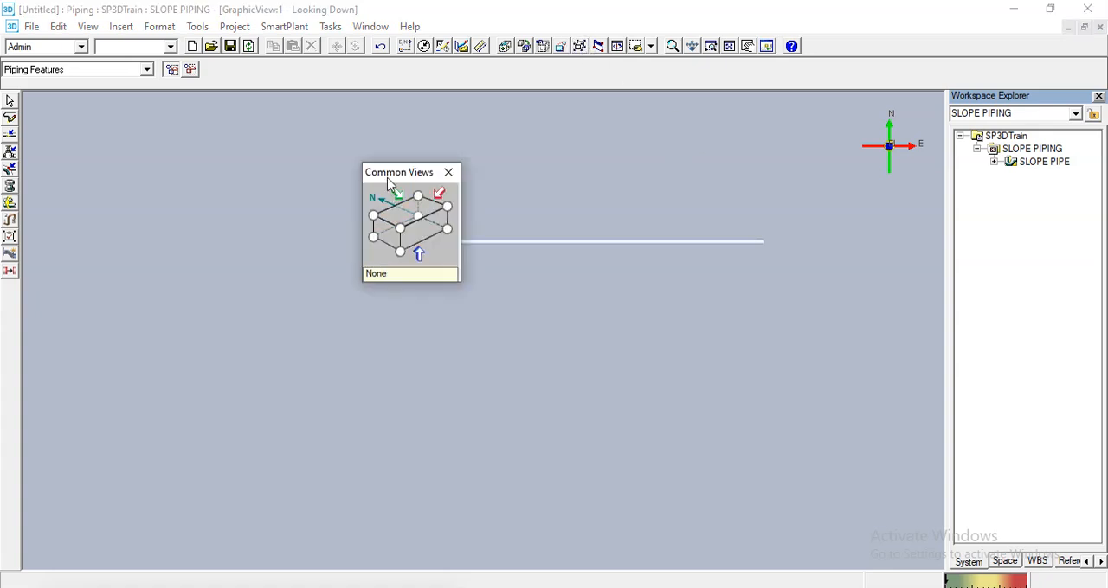
pyautogui.moveTo(388, 177); pyautogui.dragTo(993, 223)
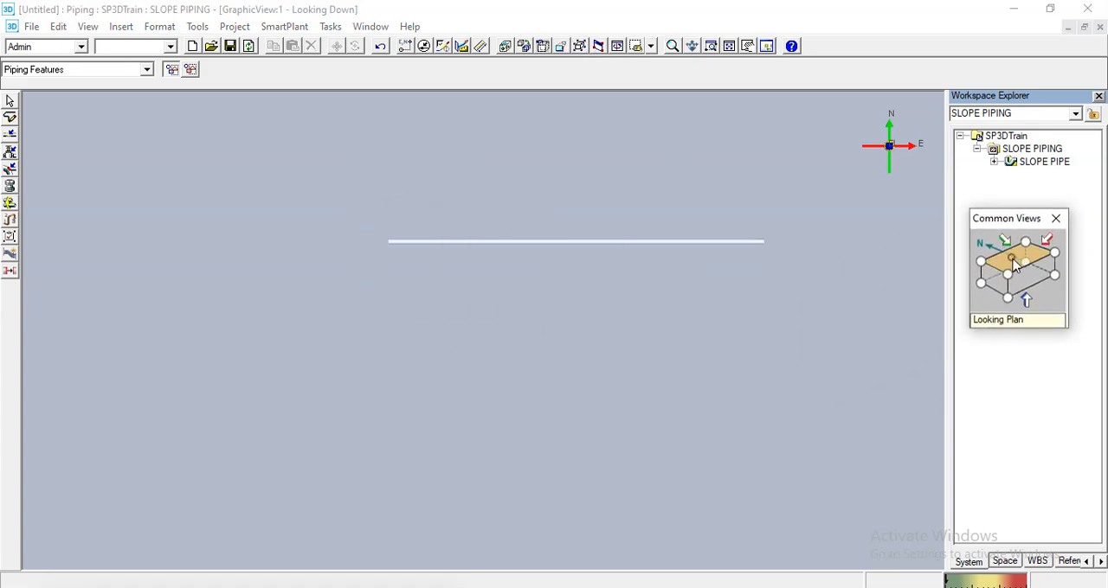
# - Start inserting a 90 Degree Direction change component at the west end of the sloped pipe
pyautogui.scroll(3, 761, 247)
pyautogui.scroll(-2, 347, 317)
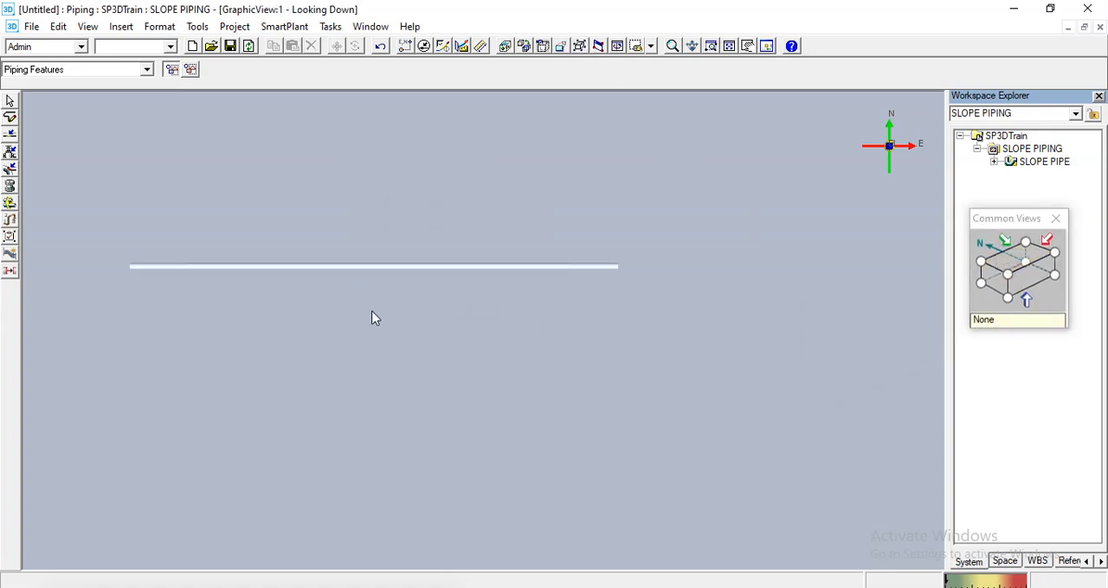
pyautogui.moveTo(373, 316); pyautogui.dragTo(465, 319, button='middle')
pyautogui.scroll(1, 442, 227)
pyautogui.moveTo(294, 223); pyautogui.dragTo(326, 229, button='middle')
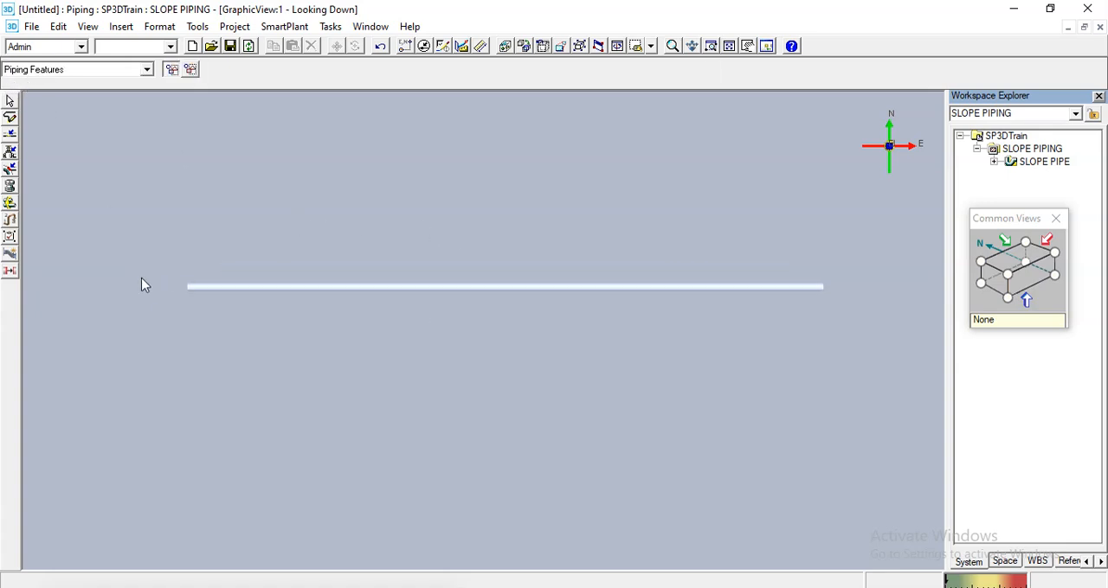
pyautogui.click(190, 288)
pyautogui.click(286, 312)
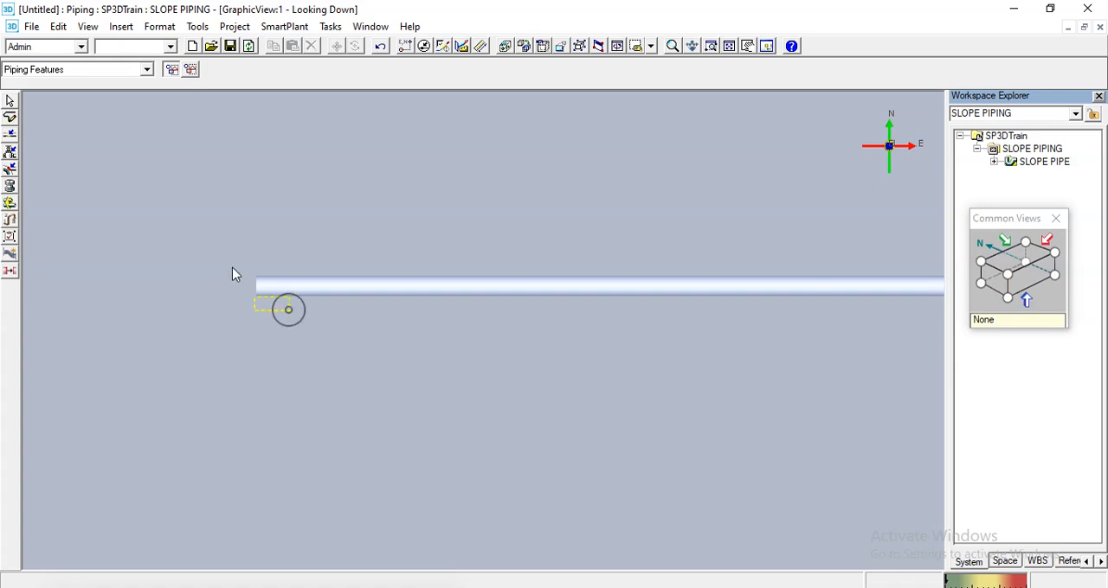
pyautogui.click(11, 151)
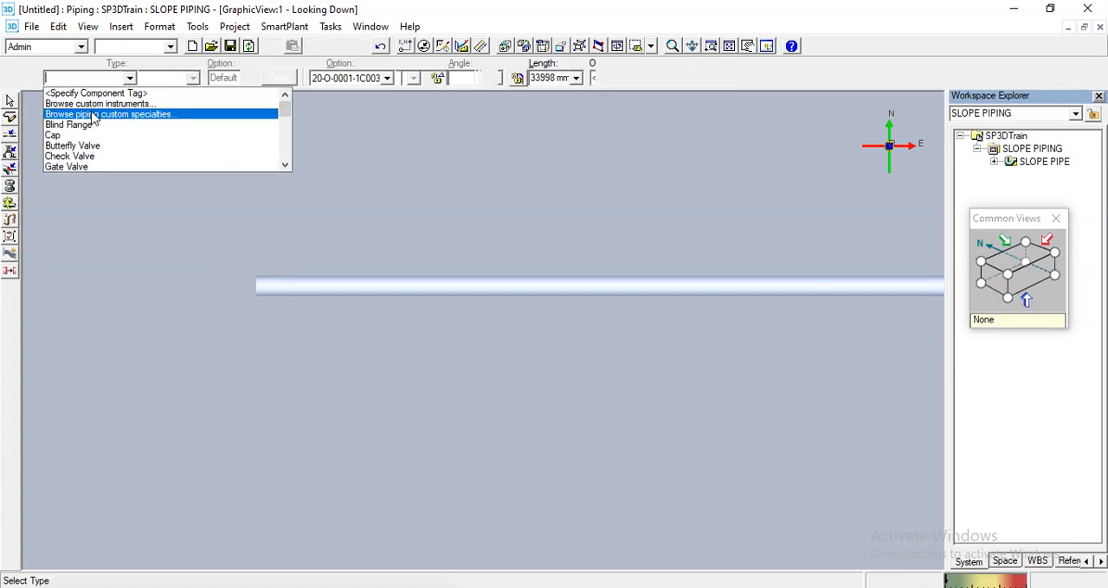
pyautogui.write('9')
pyautogui.click(77, 95)
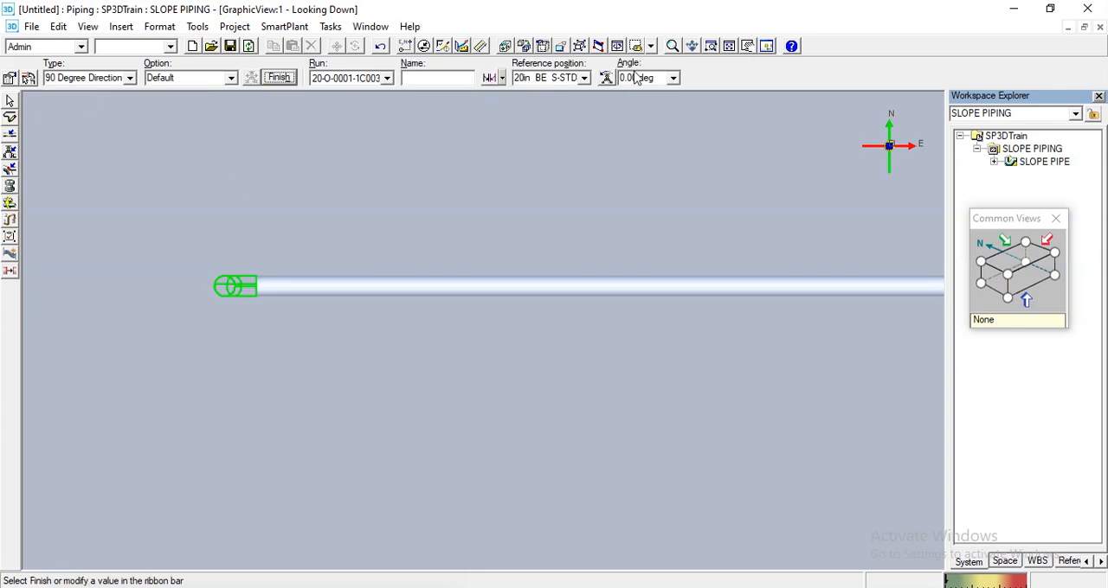
# - Set the elbow's rotation angle to 90 deg so it turns south, and place it
pyautogui.click(656, 76)
pyautogui.write('90')
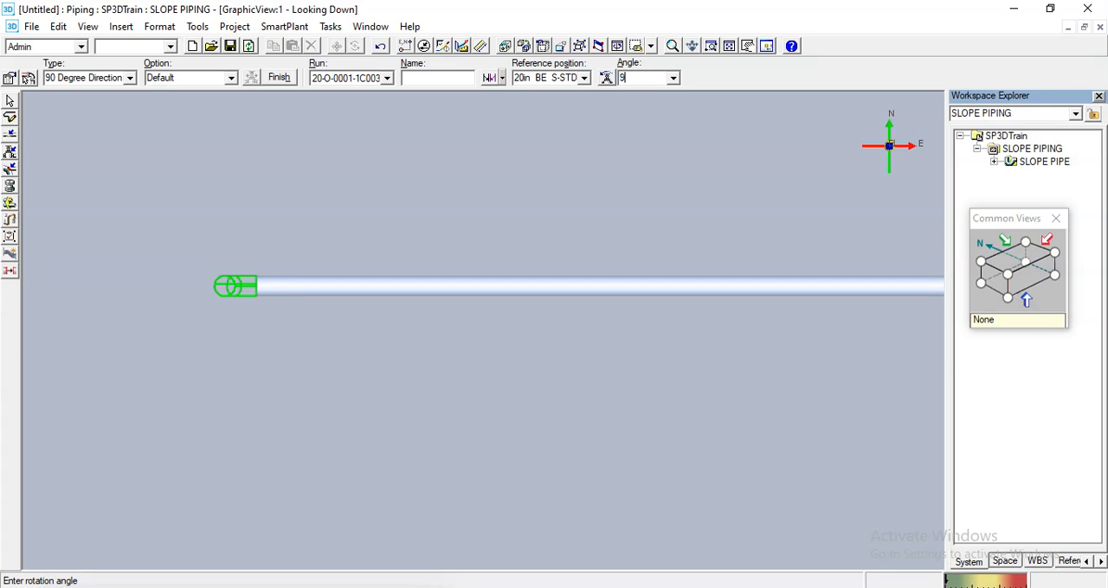
pyautogui.press('Return')
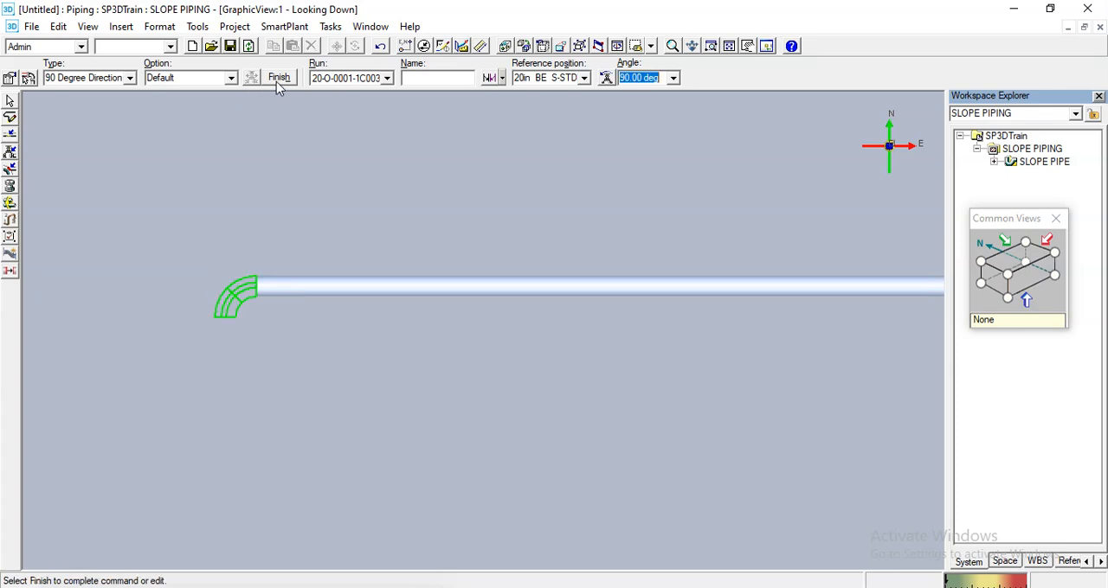
pyautogui.click(277, 79)
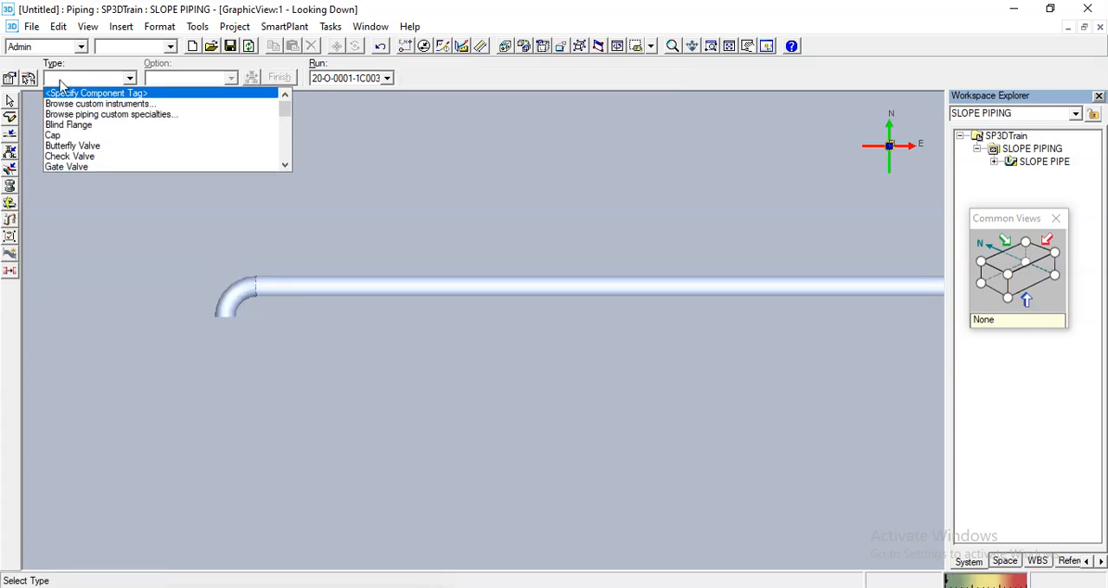
pyautogui.click(9, 101)
# - Select the open end of the new elbow and toggle its slope lock to make the slope editable
pyautogui.scroll(-2, 271, 214)
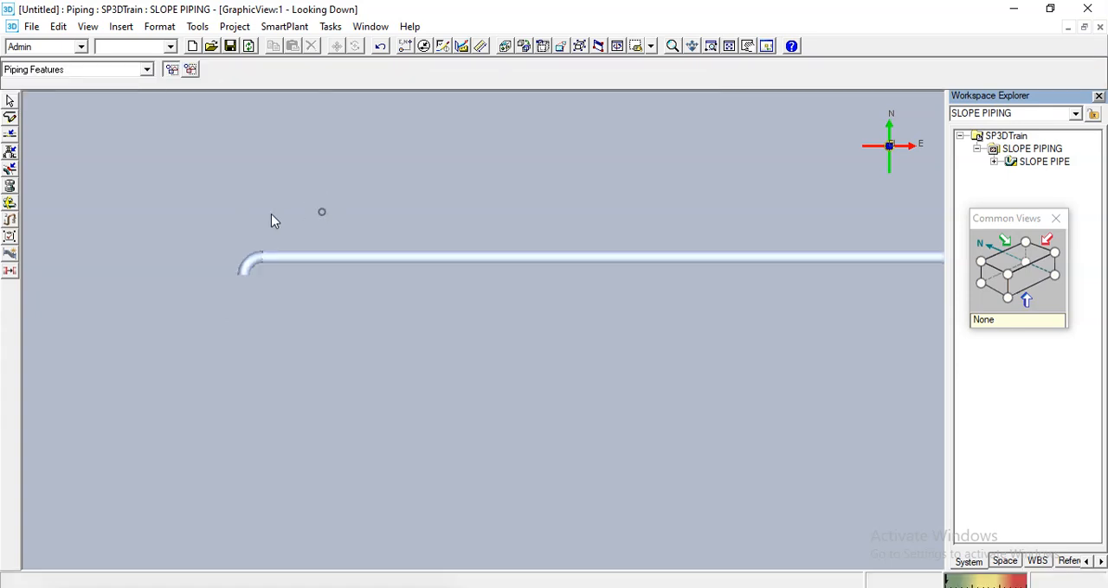
pyautogui.scroll(2, 309, 195)
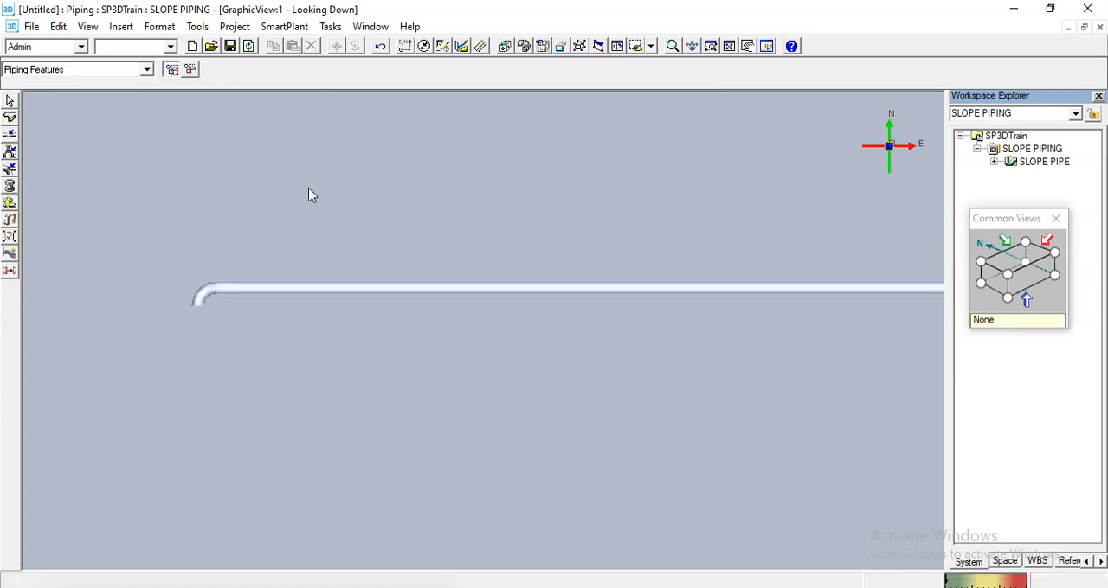
pyautogui.scroll(-1, 307, 215)
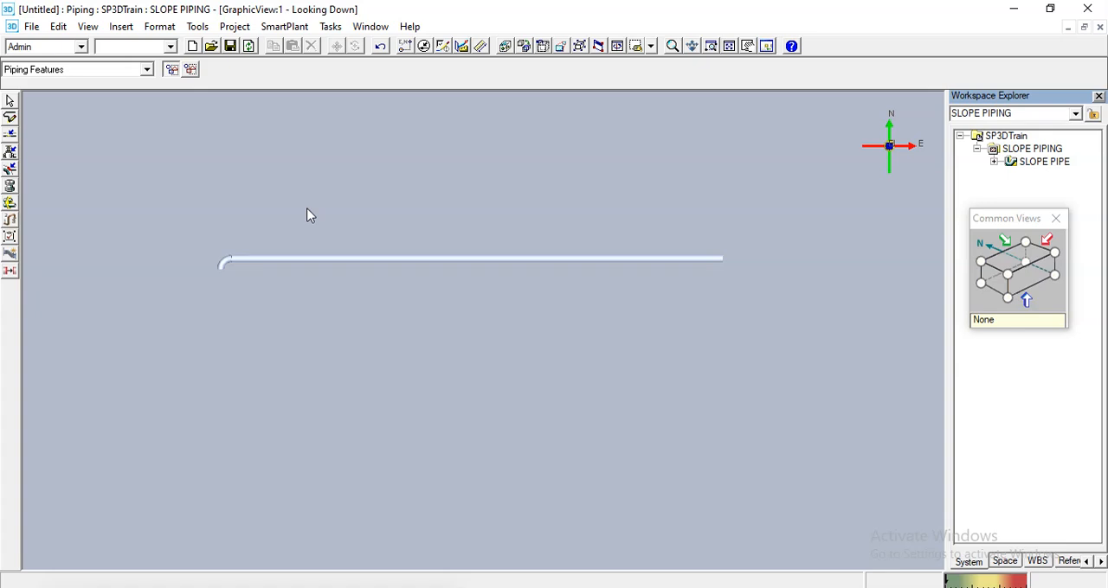
pyautogui.scroll(2, 190, 222)
pyautogui.scroll(1, 268, 358)
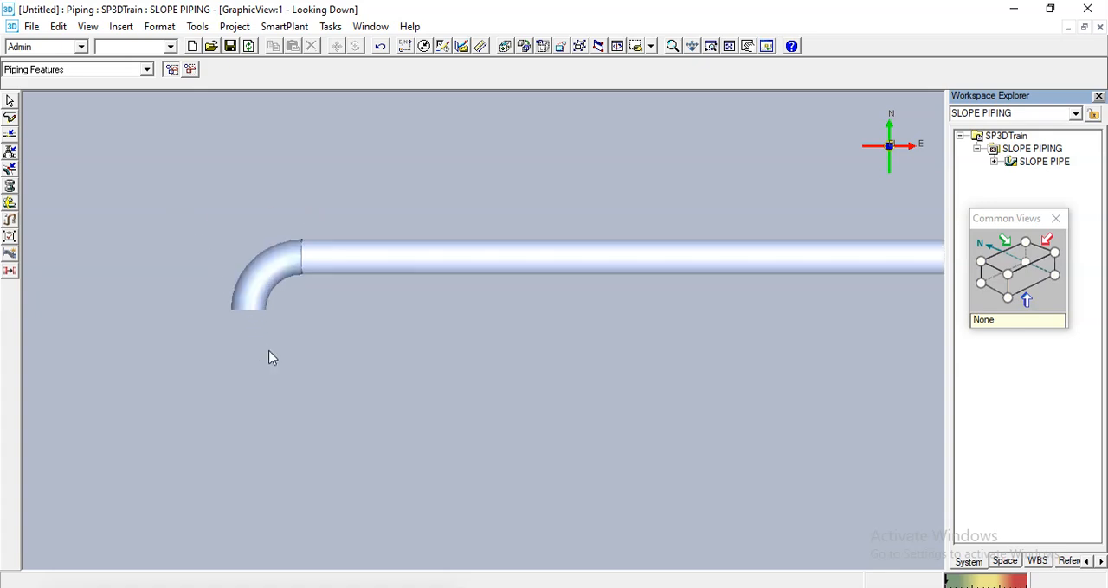
pyautogui.moveTo(268, 357); pyautogui.dragTo(284, 325, button='middle')
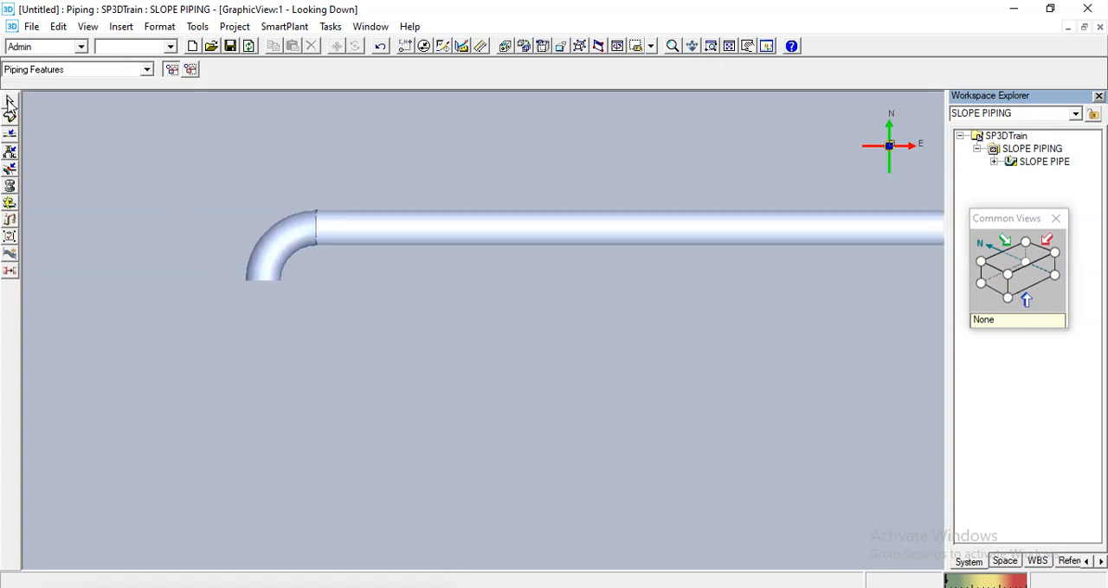
pyautogui.moveTo(206, 252); pyautogui.dragTo(297, 306)
pyautogui.click(11, 117)
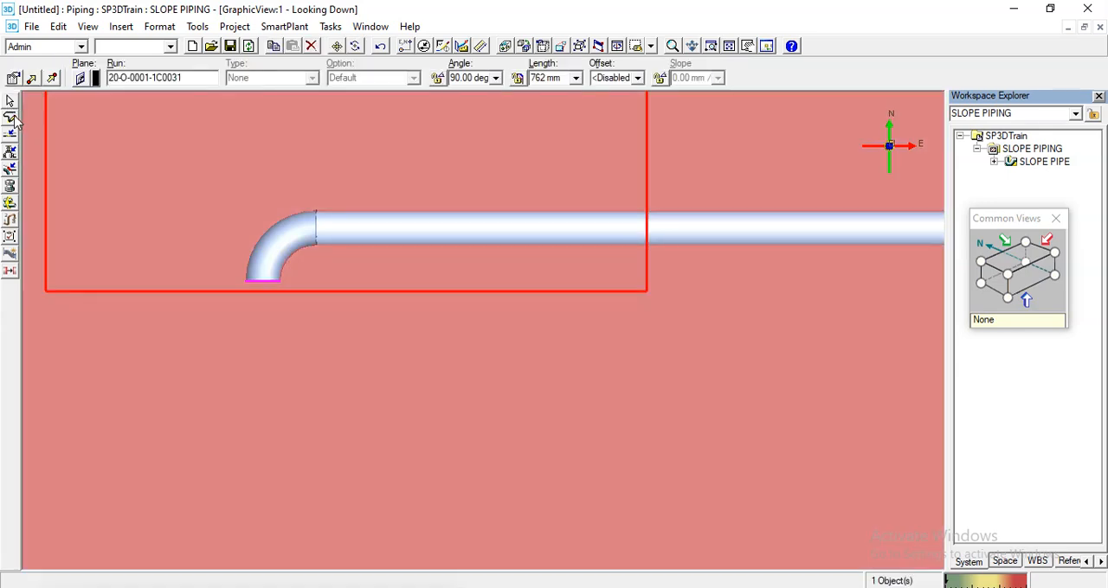
pyautogui.click(659, 79)
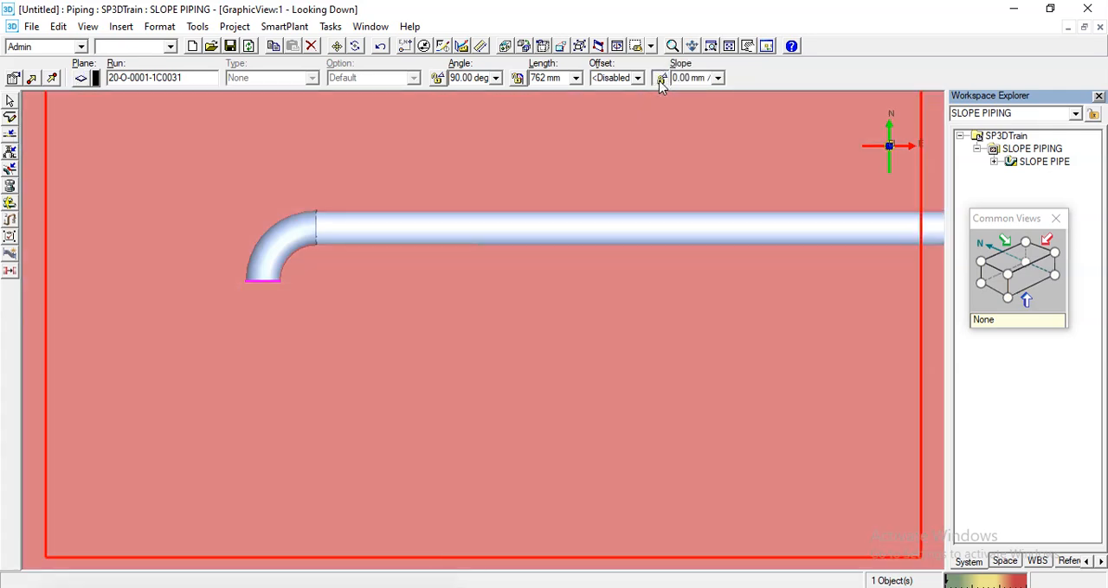
# - Start routing from the elbow's south-facing end and set the slope to 0.00 mm / 1.00 m
pyautogui.click(10, 120)
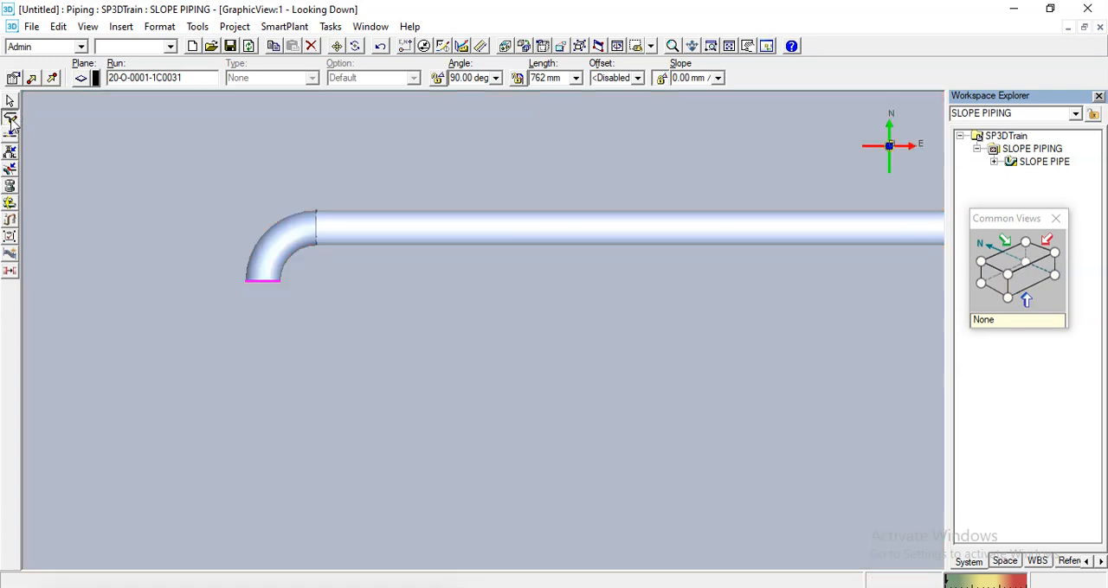
pyautogui.click(259, 283)
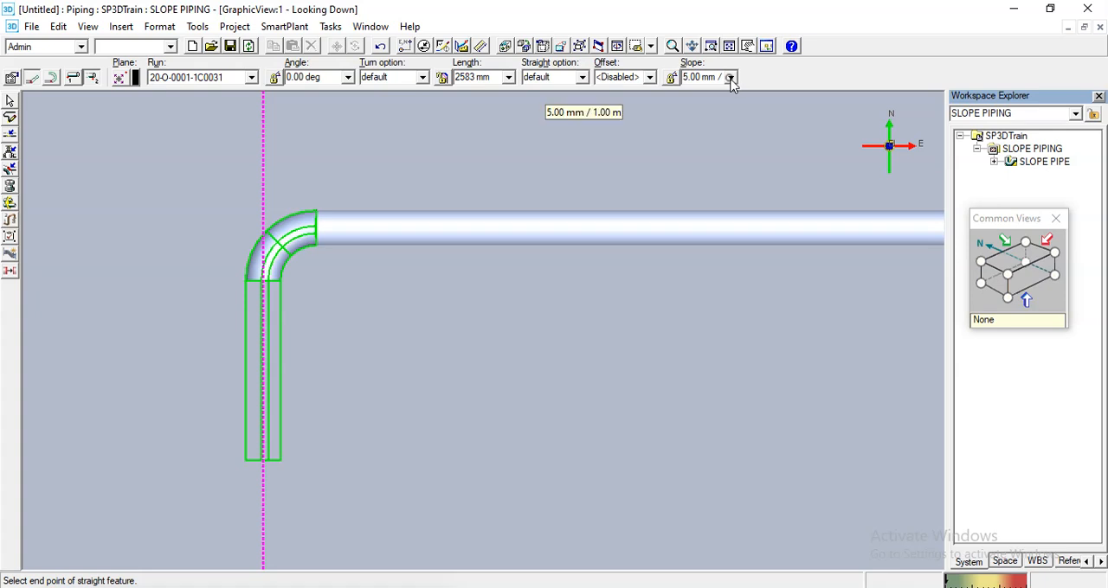
pyautogui.click(731, 78)
pyautogui.click(715, 107)
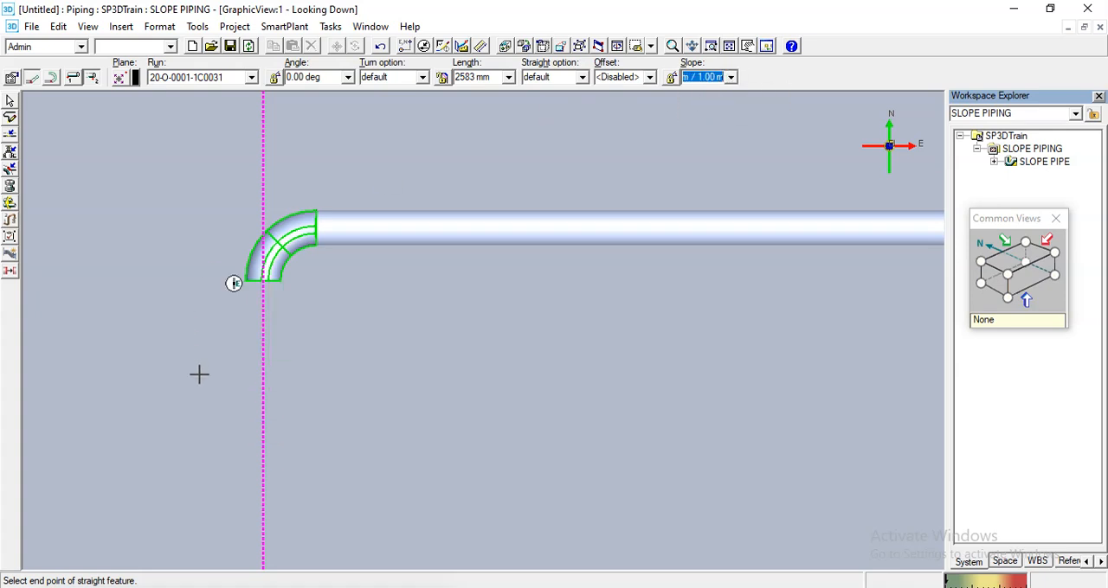
# - Route a straight pipe about 14081 mm long toward the south and finish routing
pyautogui.scroll(-3, 253, 299)
pyautogui.moveTo(282, 472); pyautogui.dragTo(305, 283, button='middle')
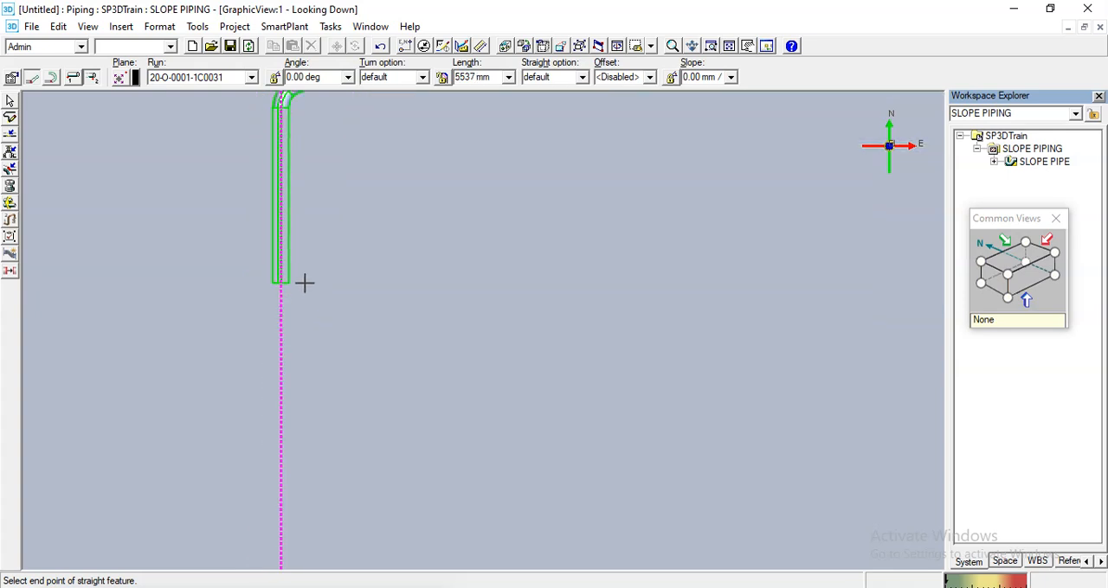
pyautogui.scroll(-2, 305, 283)
pyautogui.click(310, 444)
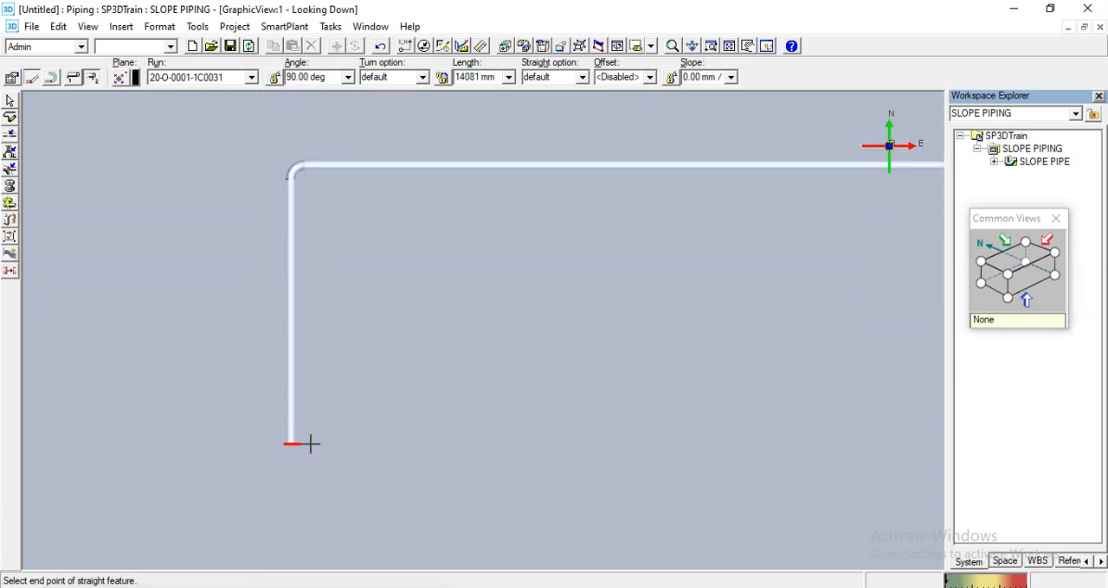
pyautogui.press('Escape')
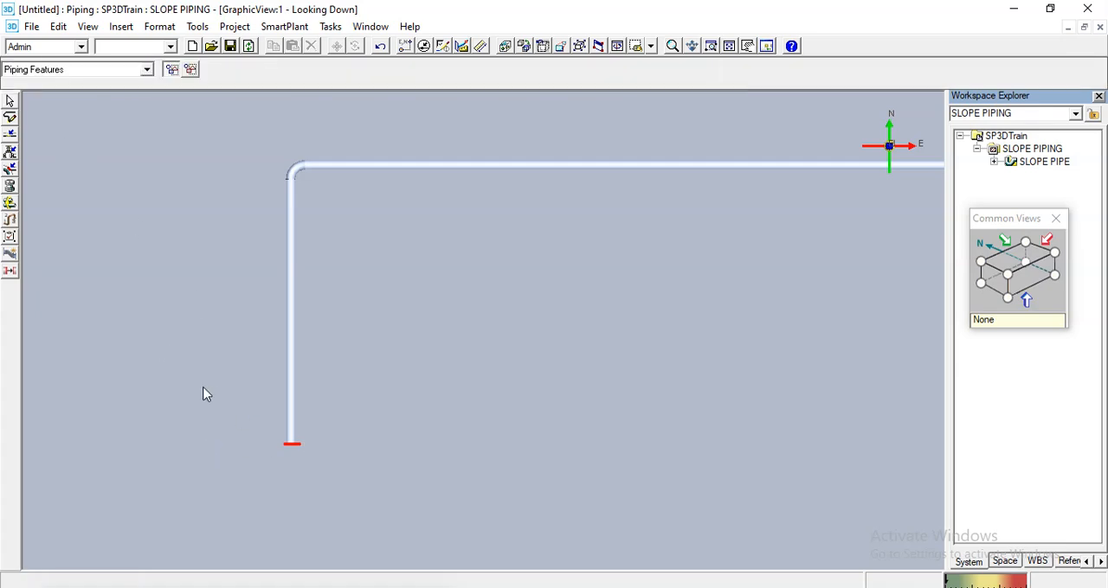
# - Insert a 90 Degree Direction change component at the south end of the pipe, rotated to 270 deg so it turns west
pyautogui.moveTo(191, 374); pyautogui.dragTo(215, 382, button='middle')
pyautogui.scroll(5, 303, 485)
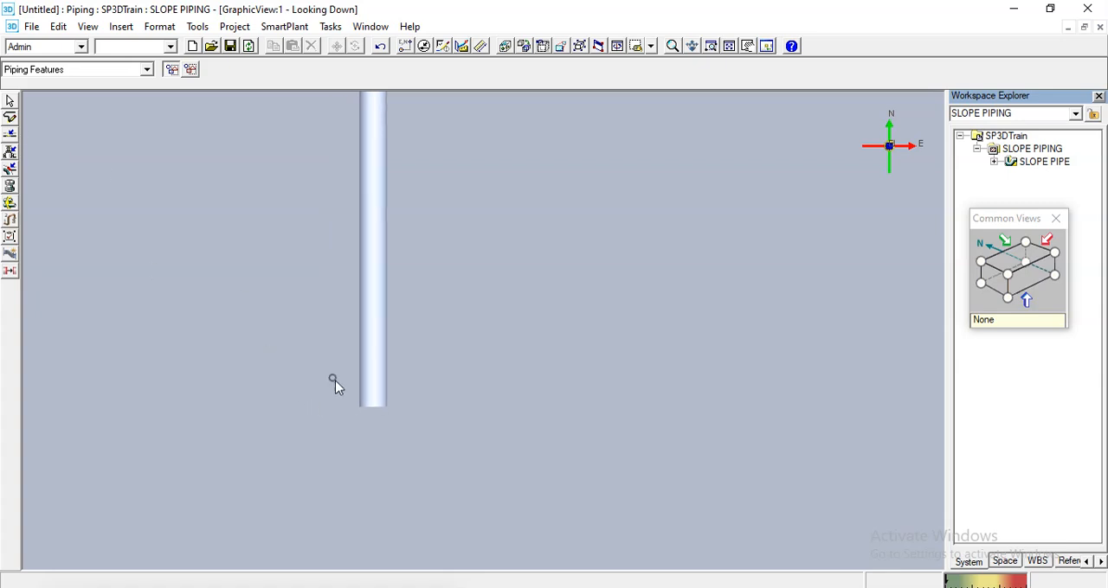
pyautogui.click(9, 152)
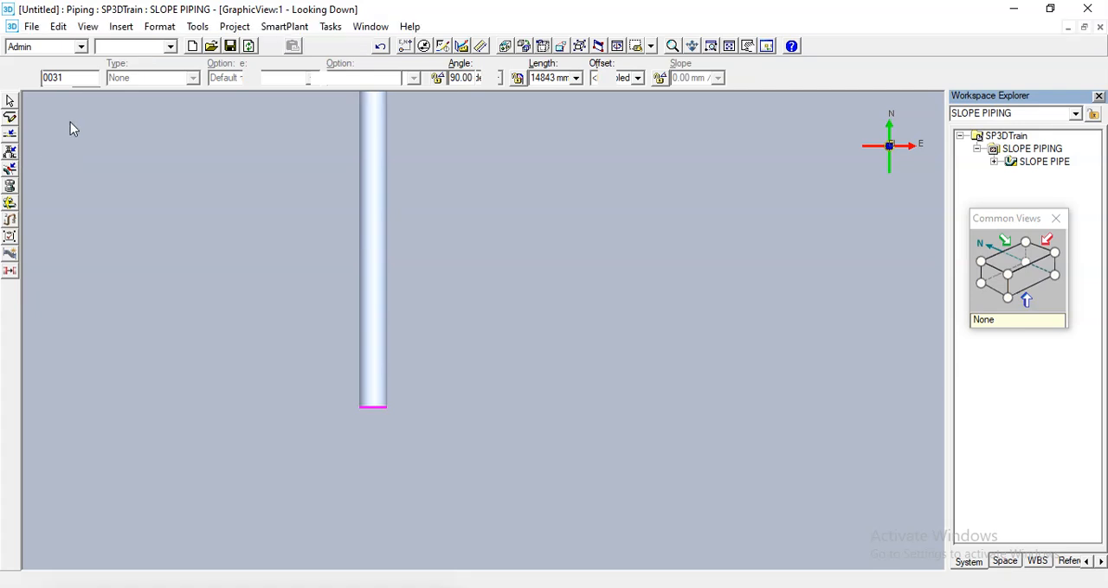
pyautogui.write('9')
pyautogui.click(66, 92)
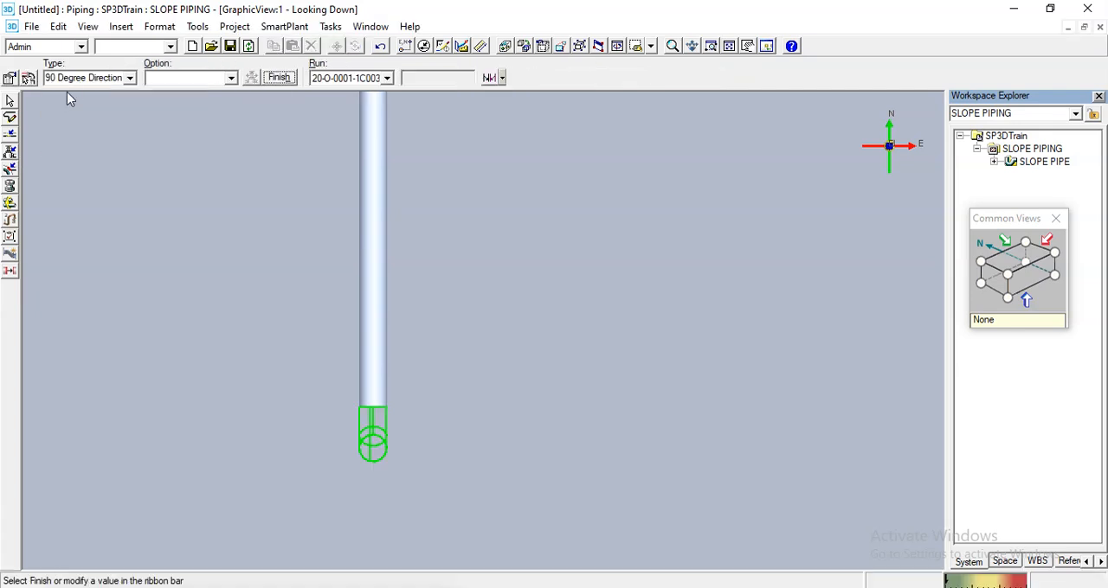
pyautogui.write('90')
pyautogui.press('Return')
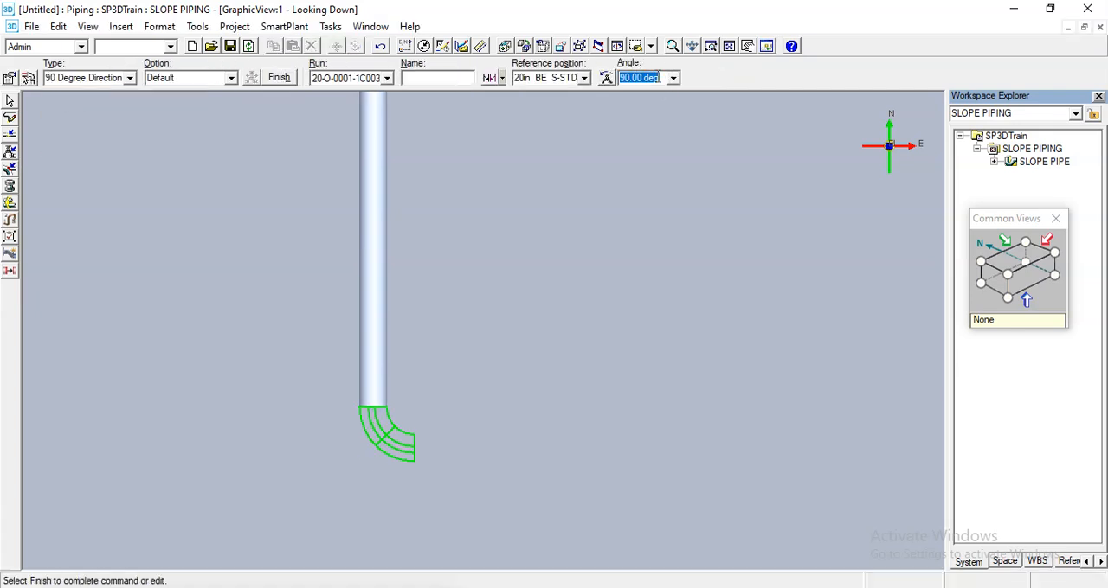
pyautogui.write('270')
pyautogui.press('Return')
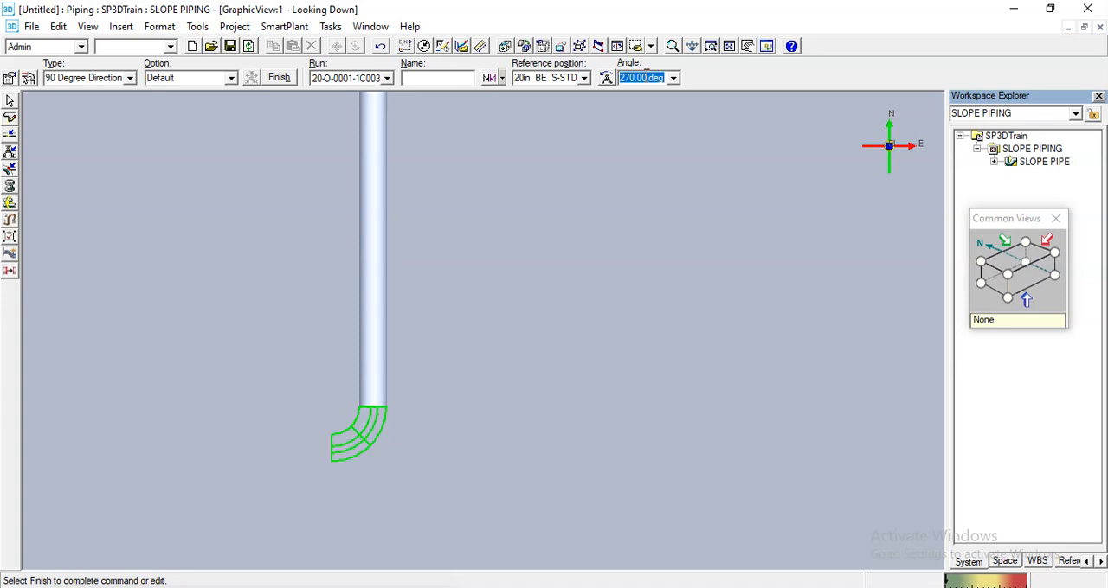
pyautogui.click(278, 77)
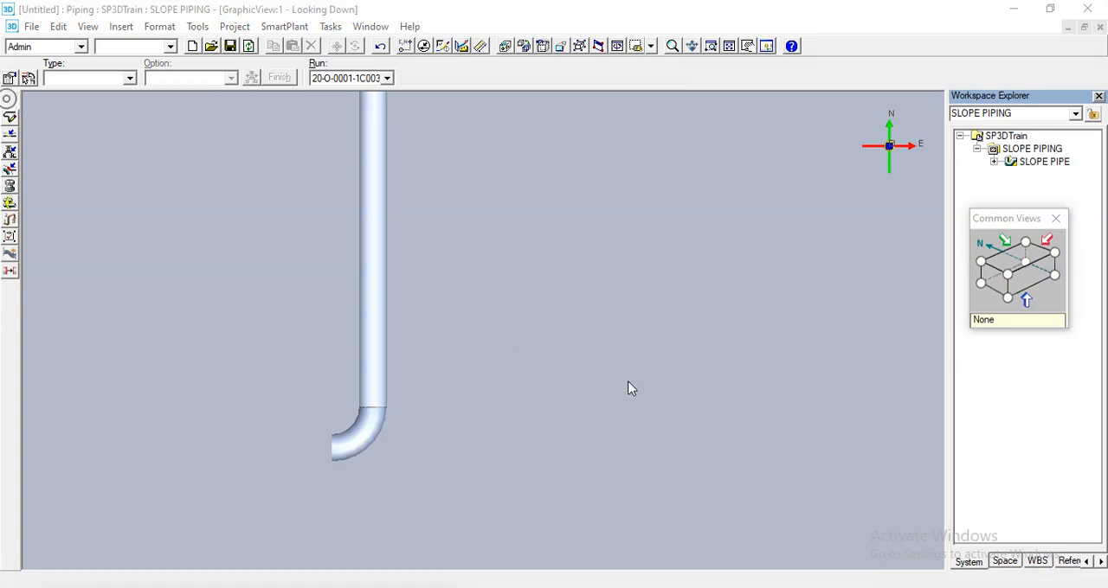
# - Select the west-facing end of the second elbow and set its slope to 5.00 mm / 1.00 m
pyautogui.moveTo(403, 345); pyautogui.dragTo(620, 313, button='middle')
pyautogui.moveTo(512, 487); pyautogui.dragTo(571, 457, button='middle')
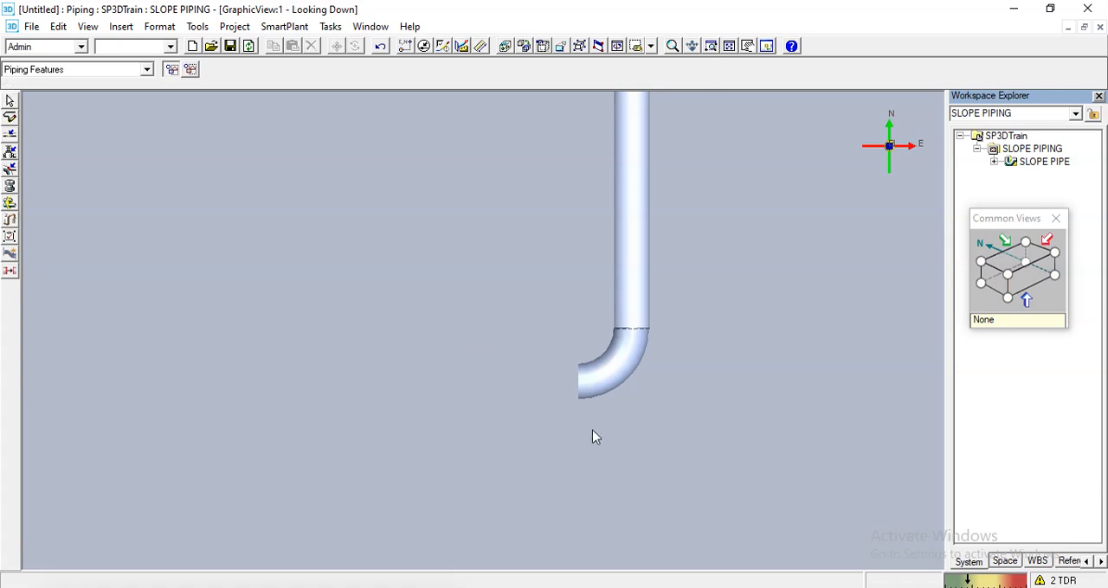
pyautogui.moveTo(593, 431); pyautogui.dragTo(553, 337)
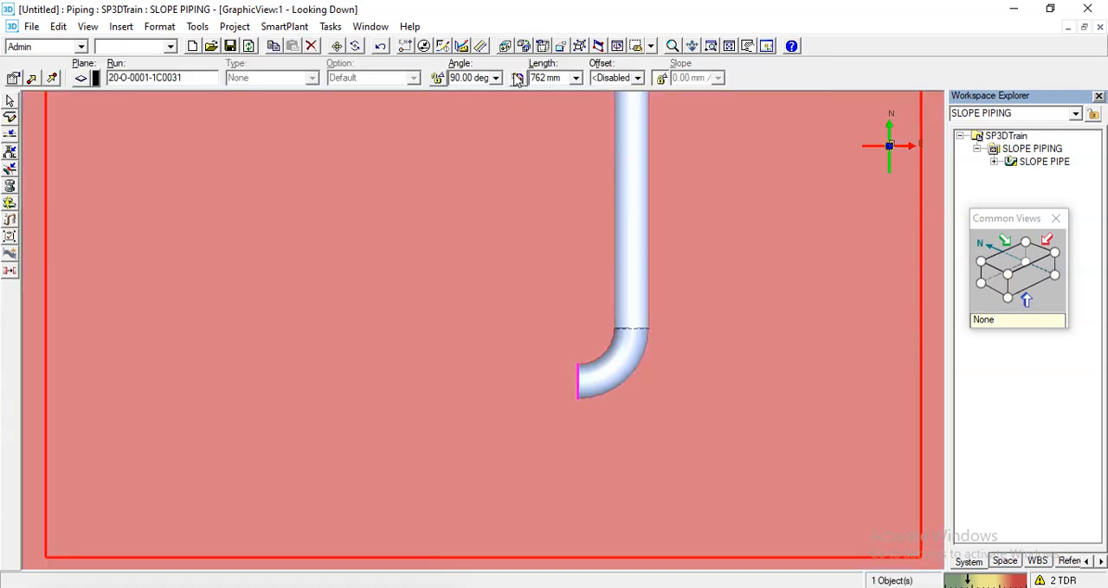
pyautogui.click(662, 78)
pyautogui.click(717, 78)
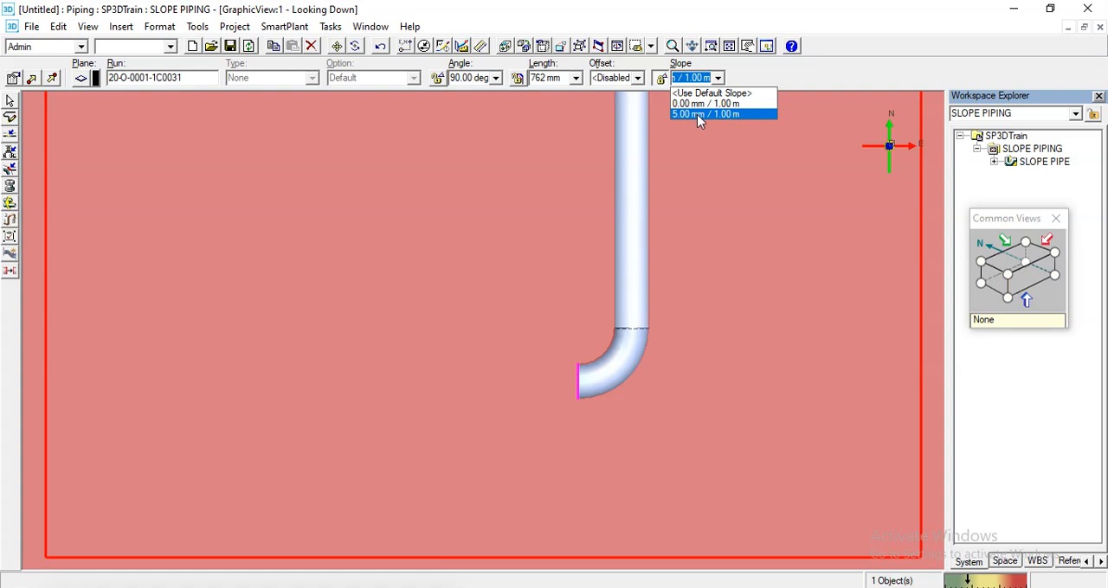
pyautogui.click(697, 113)
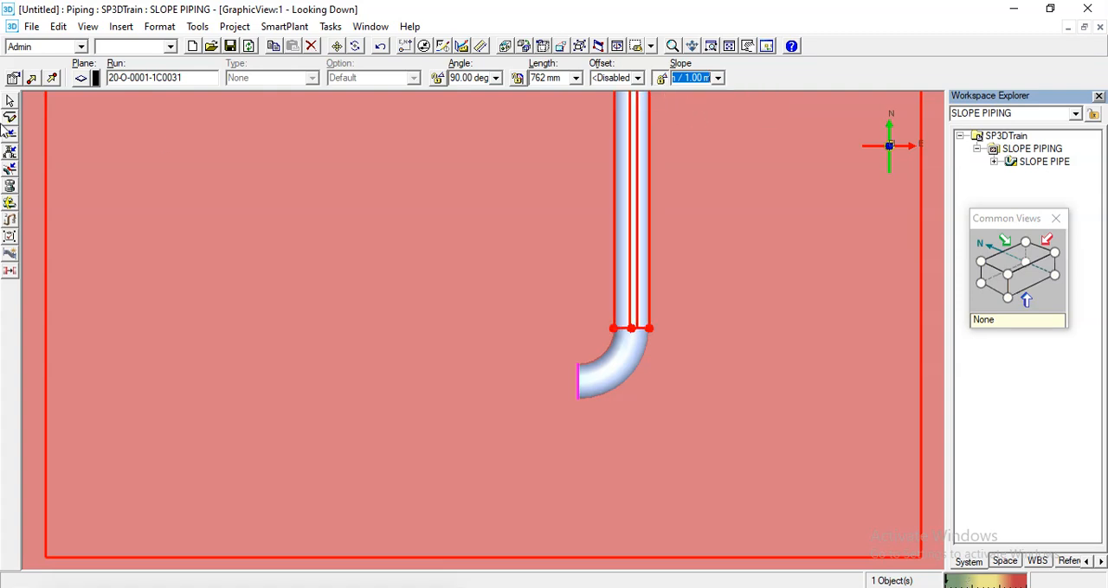
# - Route a straight pipe about 43342 mm long from the second elbow toward the west and finish routing
pyautogui.click(10, 119)
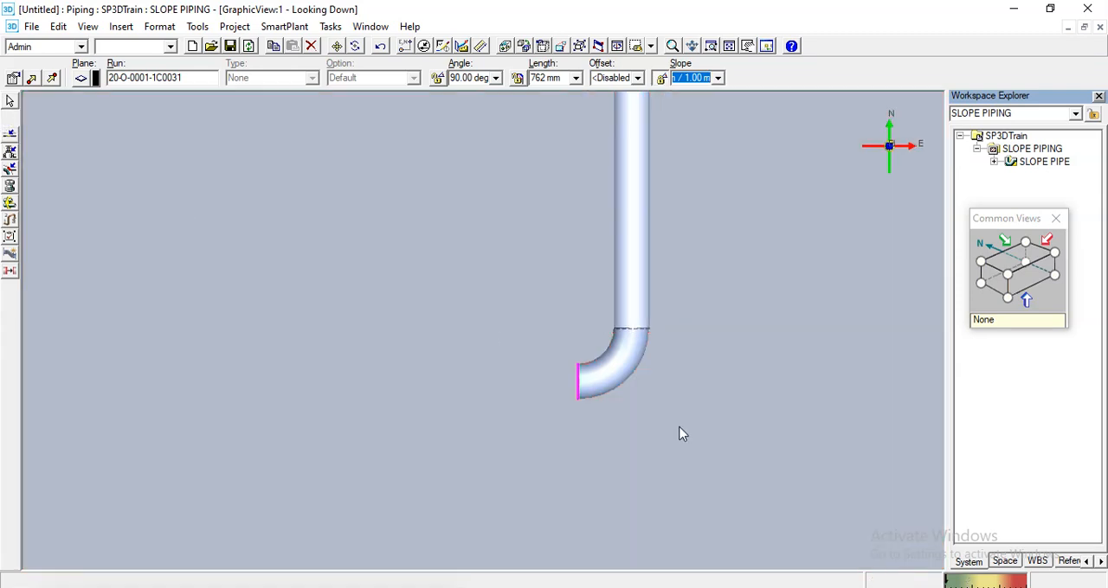
pyautogui.click(533, 389)
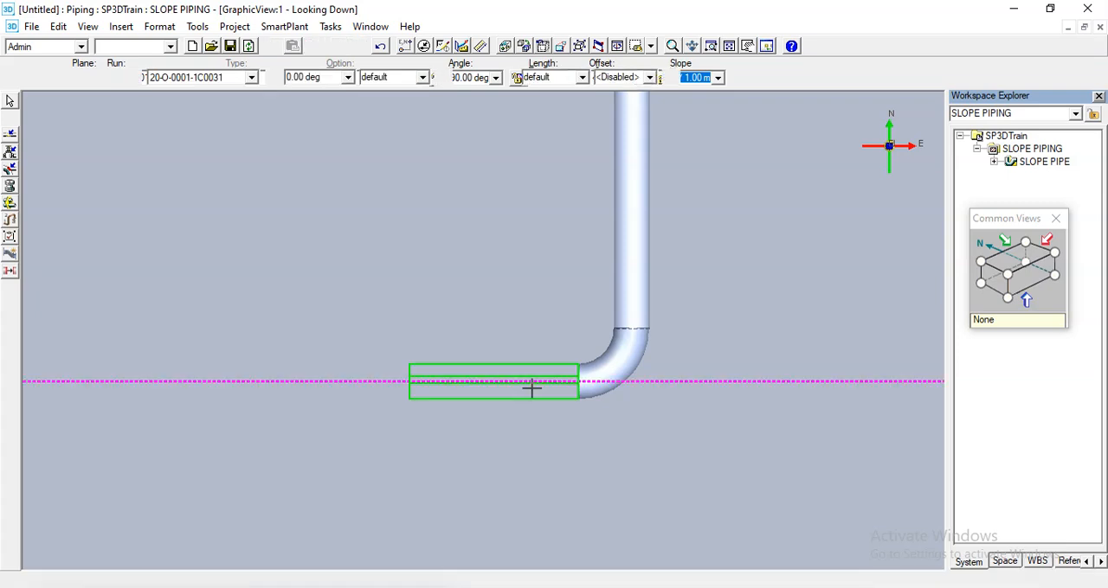
pyautogui.scroll(-5, 532, 388)
pyautogui.moveTo(251, 411); pyautogui.dragTo(664, 415, button='middle')
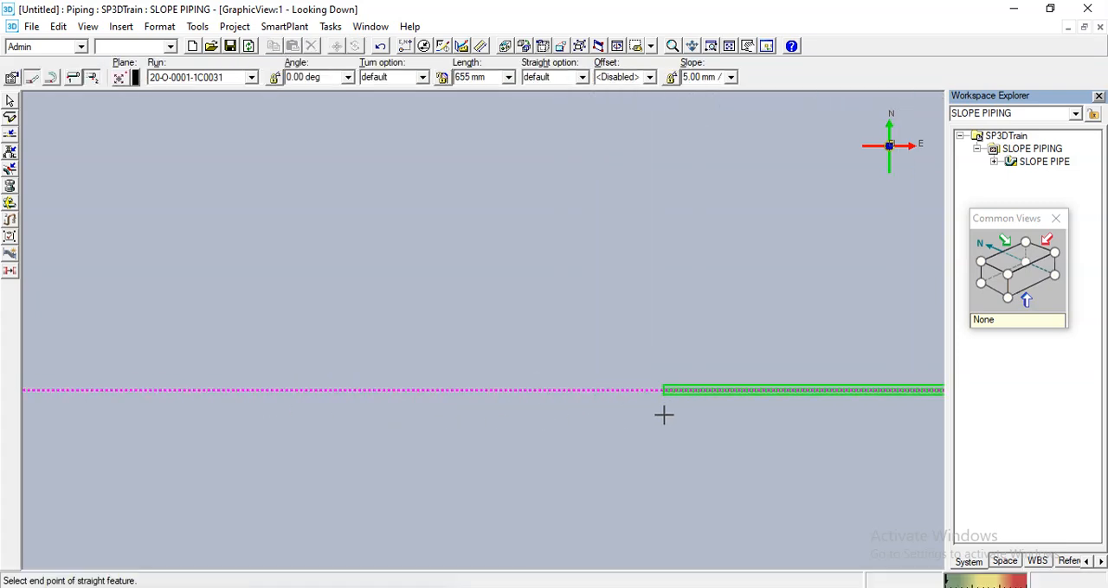
pyautogui.scroll(-2, 488, 400)
pyautogui.click(277, 449)
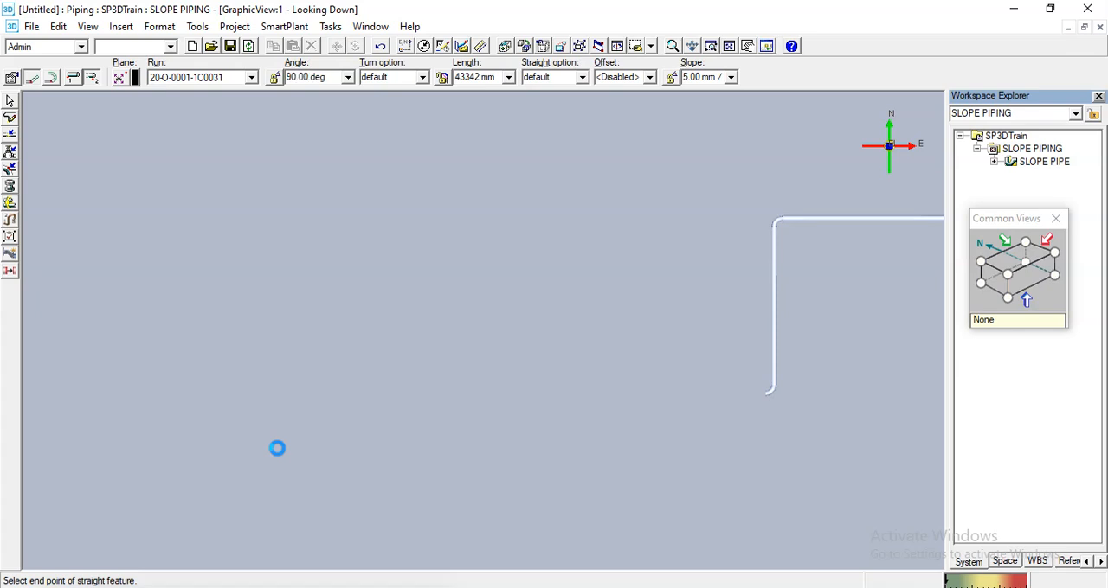
pyautogui.click(8, 100)
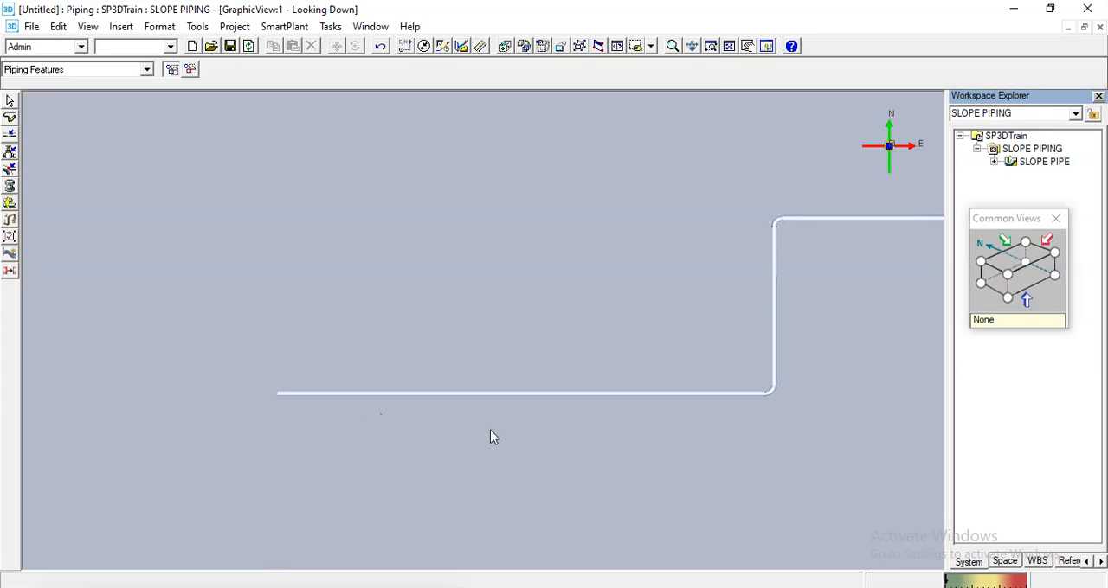
# - Measure the distance and elevation difference between the second elbow's west face and the far west end of the pipe
pyautogui.moveTo(490, 437); pyautogui.dragTo(159, 440, button='middle')
pyautogui.moveTo(282, 366); pyautogui.dragTo(519, 360, button='middle')
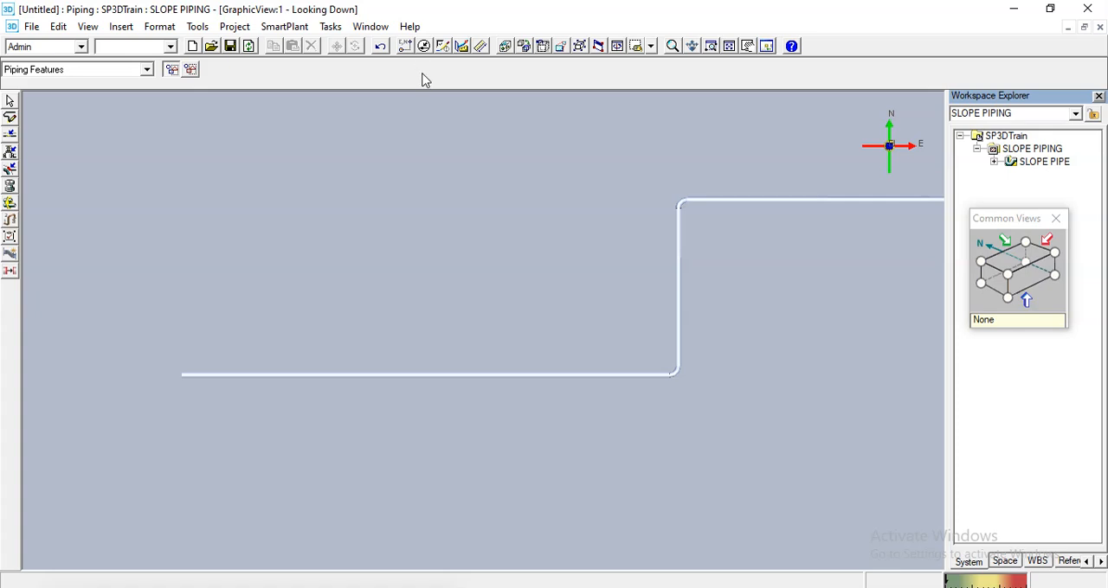
pyautogui.click(481, 47)
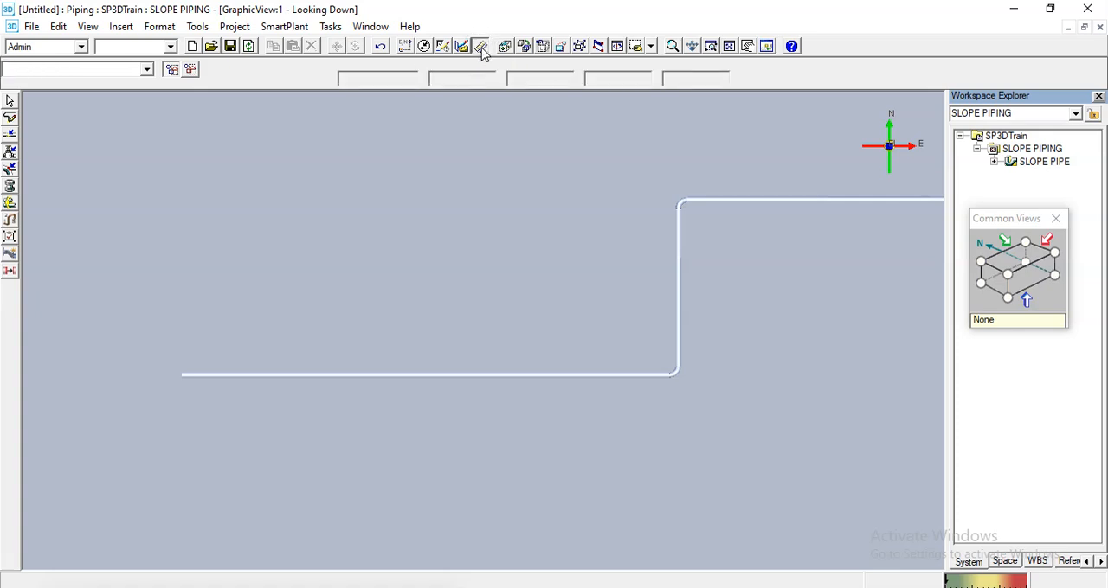
pyautogui.scroll(2, 671, 377)
pyautogui.scroll(3, 671, 378)
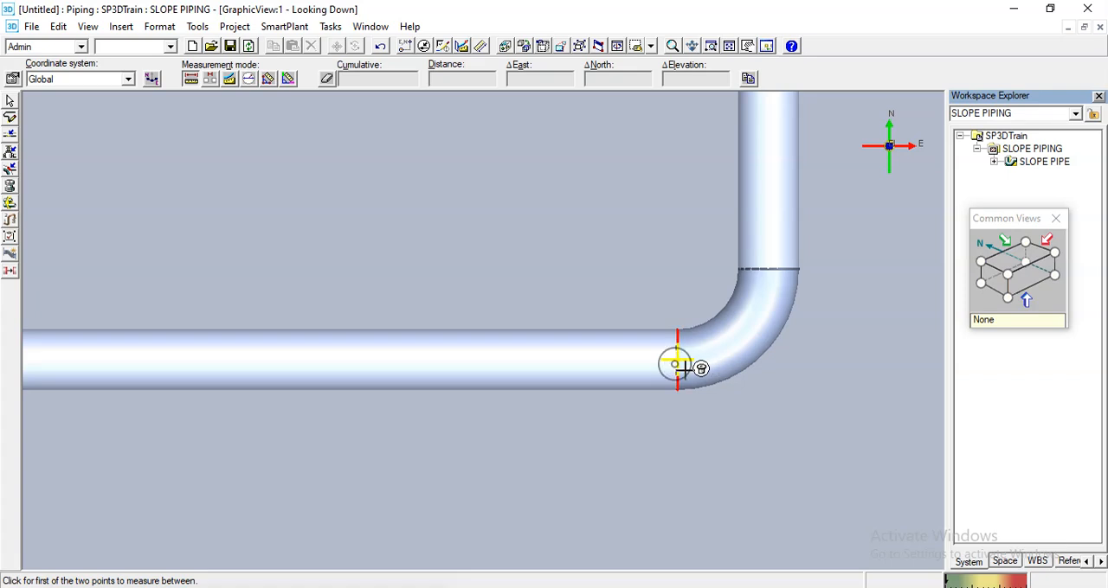
pyautogui.click(674, 364)
pyautogui.scroll(-3, 803, 380)
pyautogui.scroll(-2, 803, 380)
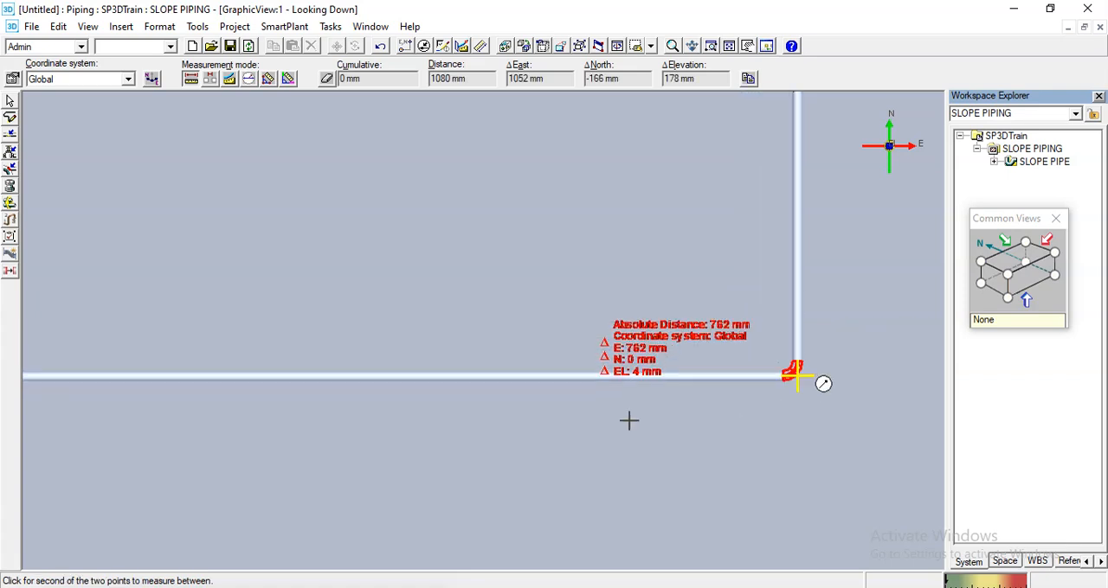
pyautogui.moveTo(213, 421); pyautogui.dragTo(653, 453, button='middle')
pyautogui.scroll(1, 485, 397)
pyautogui.scroll(2, 467, 413)
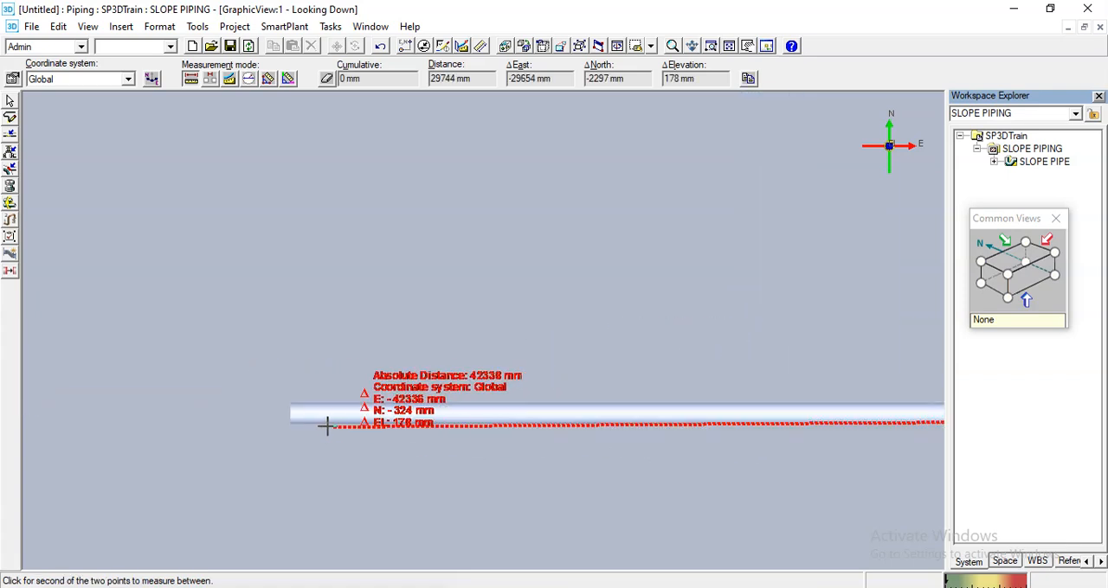
pyautogui.scroll(2, 325, 428)
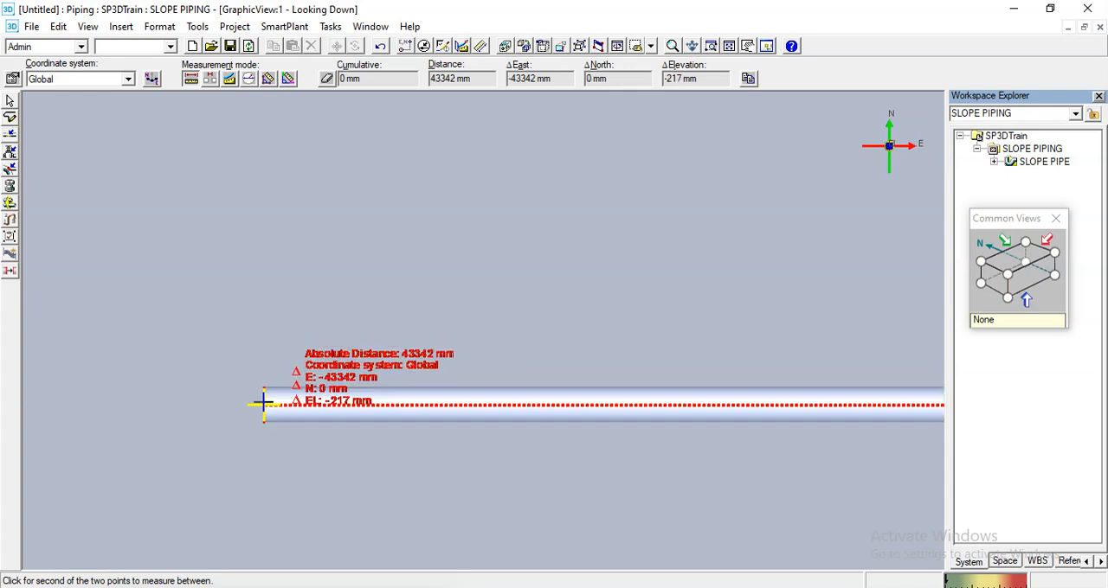
pyautogui.scroll(2, 263, 404)
pyautogui.scroll(1, 264, 404)
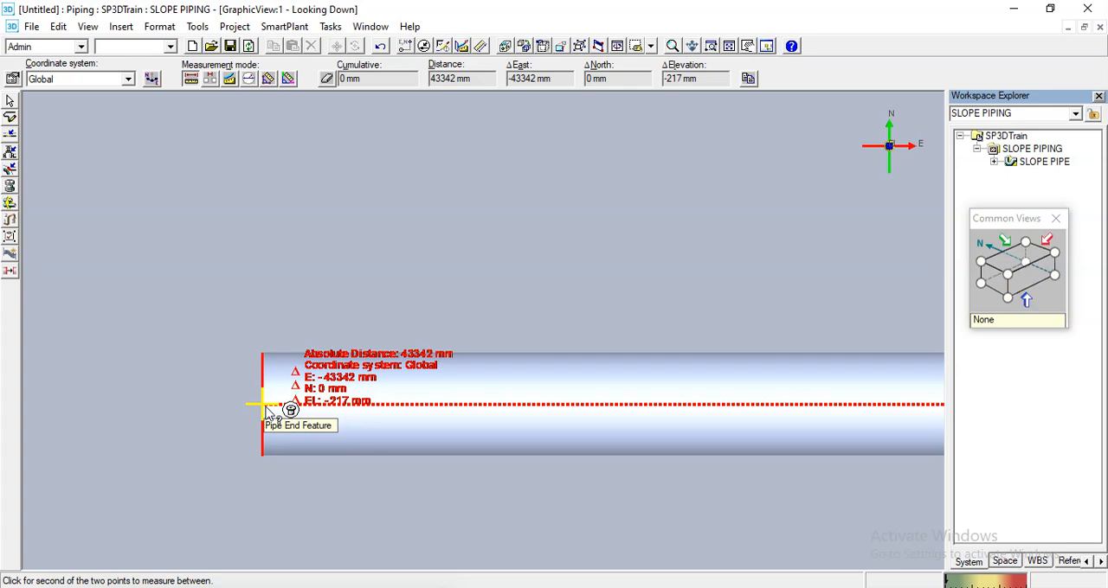
pyautogui.press('Escape')
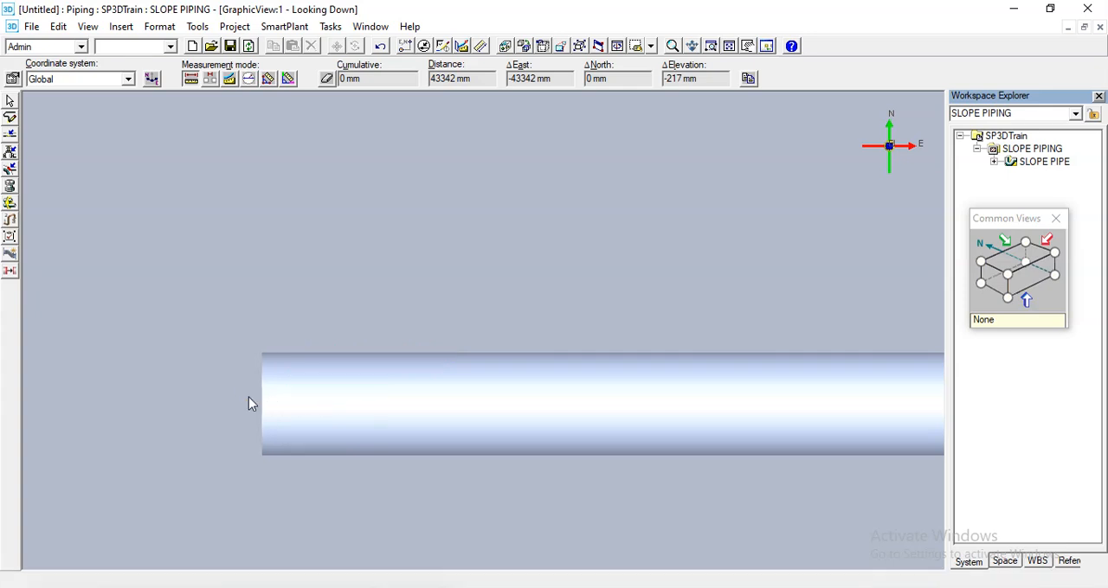
pyautogui.click(248, 398)
# - Measure the distance and elevation difference along the north-south leg between the two elbows
pyautogui.moveTo(568, 264); pyautogui.dragTo(261, 342, button='middle')
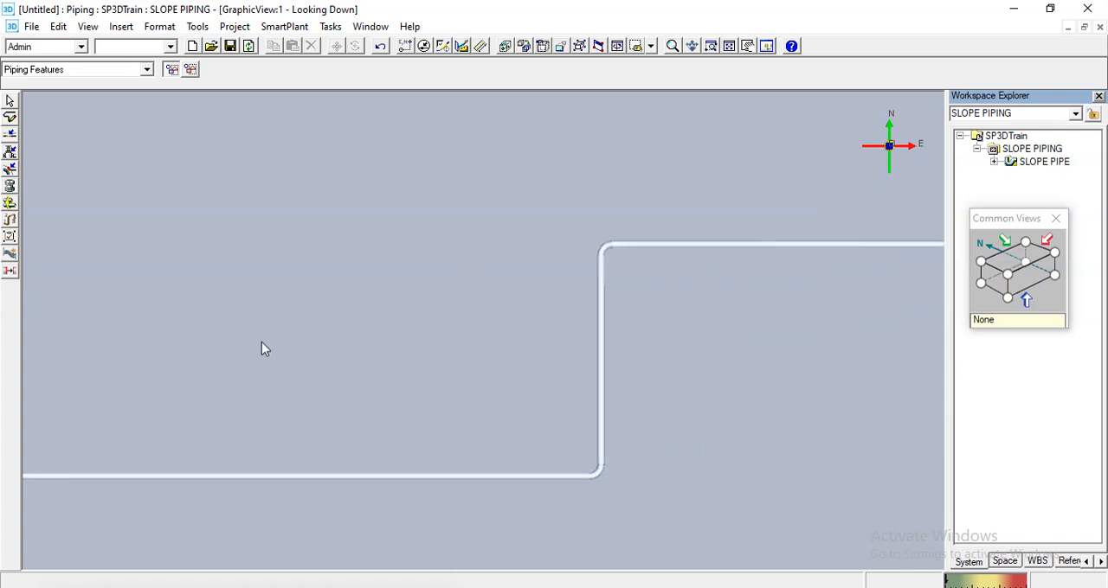
pyautogui.scroll(4, 637, 319)
pyautogui.moveTo(571, 157); pyautogui.dragTo(519, 251, button='middle')
pyautogui.scroll(3, 503, 240)
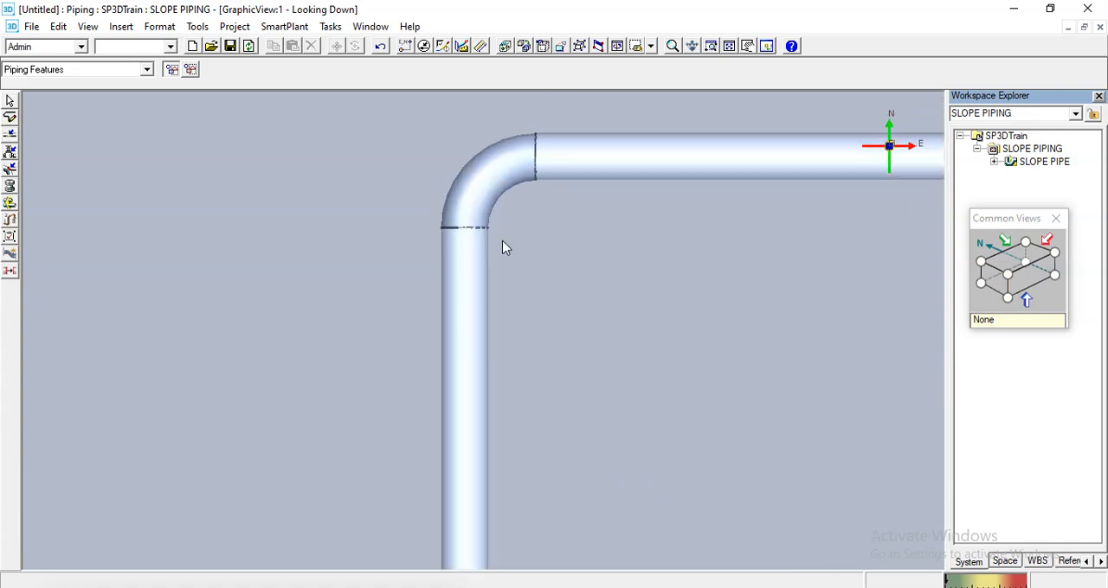
pyautogui.click(481, 46)
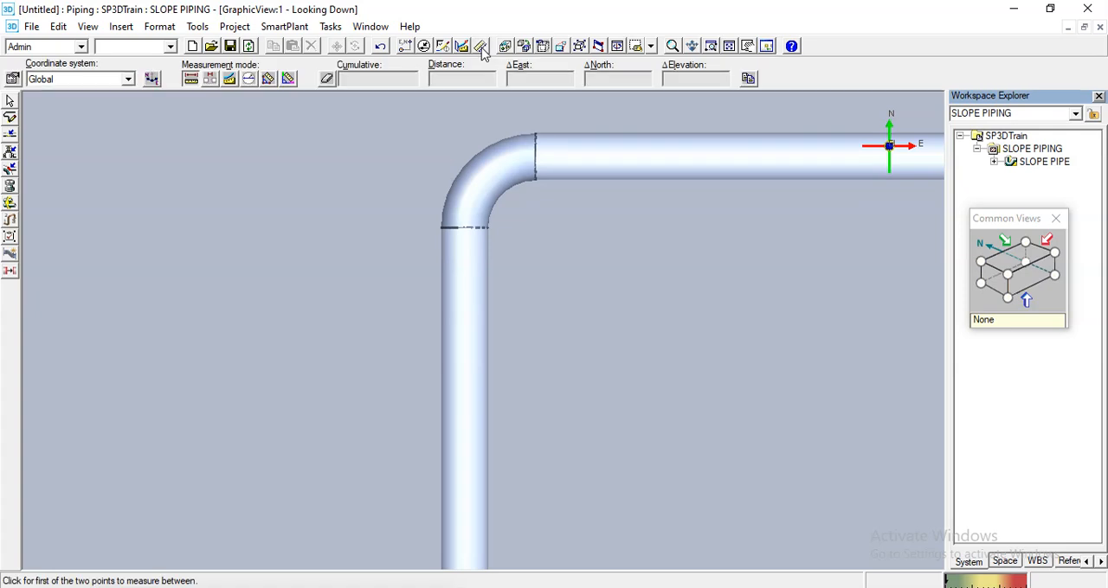
pyautogui.click(465, 224)
pyautogui.scroll(-4, 405, 159)
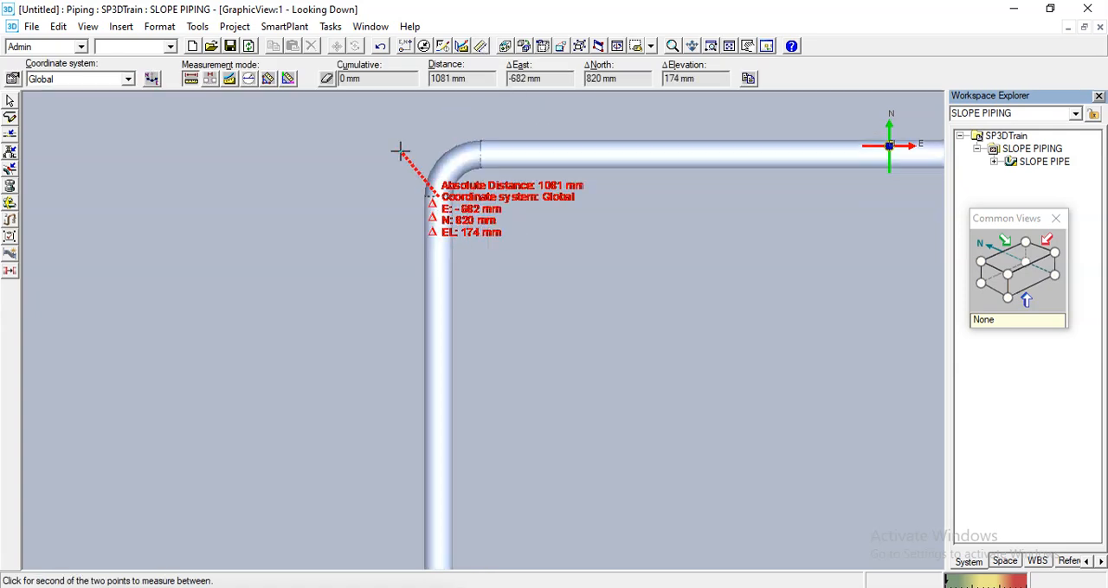
pyautogui.scroll(4, 416, 526)
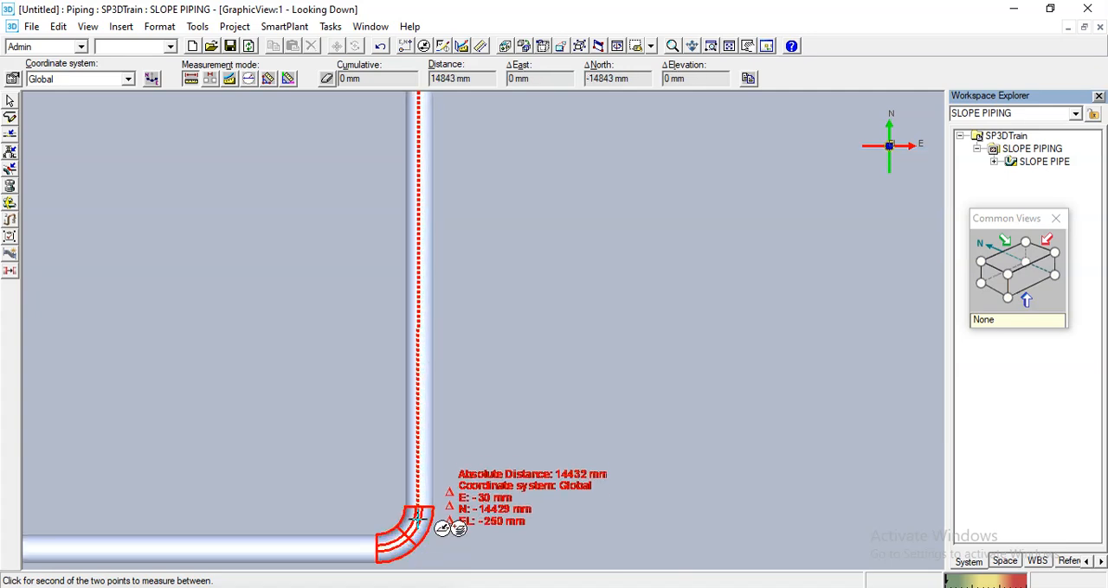
pyautogui.scroll(3, 417, 510)
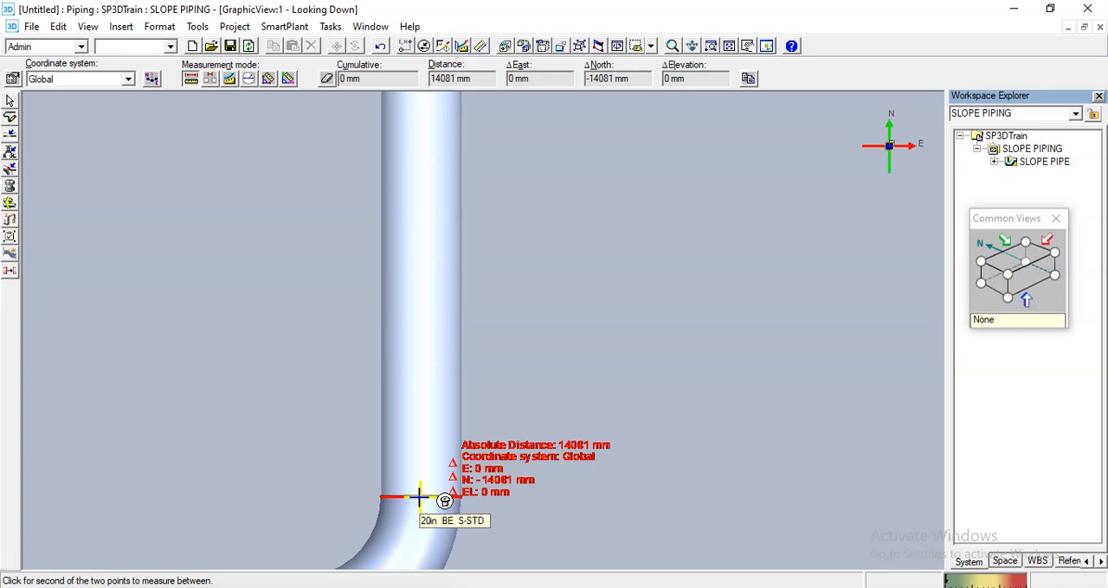
pyautogui.press('Escape')
# - Measure the distance and elevation difference from the east end of the first leg to the first elbow
pyautogui.scroll(-4, 332, 435)
pyautogui.moveTo(342, 345); pyautogui.dragTo(128, 453, button='middle')
pyautogui.scroll(5, 823, 244)
pyautogui.scroll(3, 797, 253)
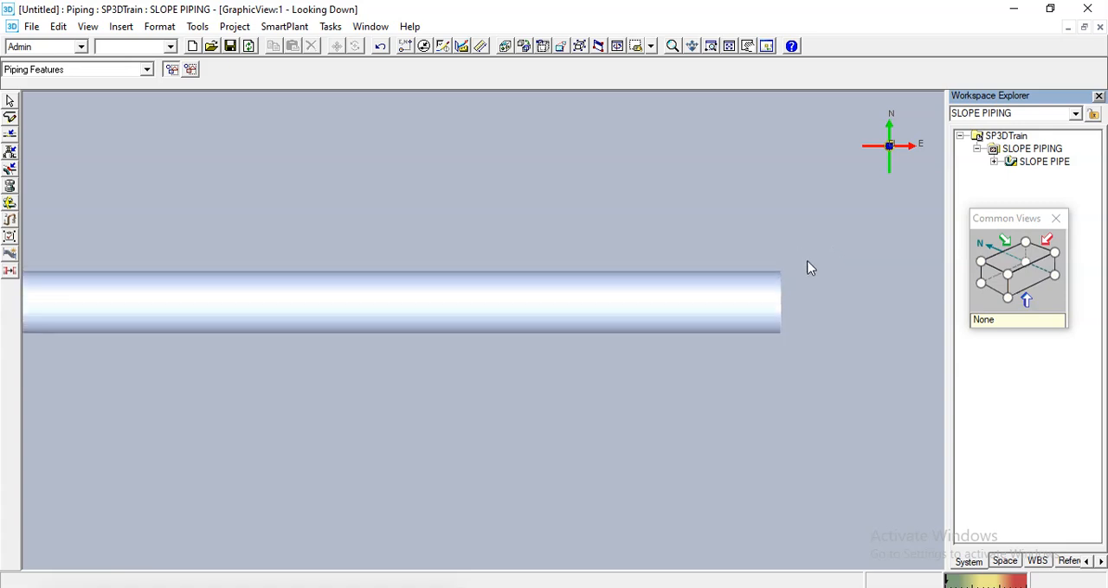
pyautogui.click(476, 46)
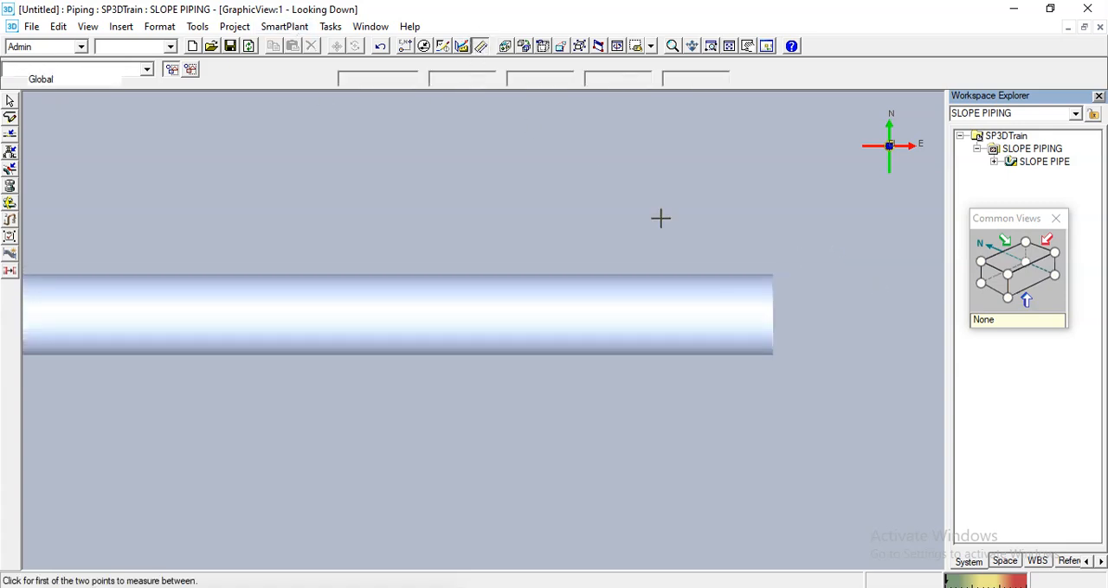
pyautogui.click(769, 315)
pyautogui.scroll(-2, 844, 267)
pyautogui.scroll(-2, 844, 267)
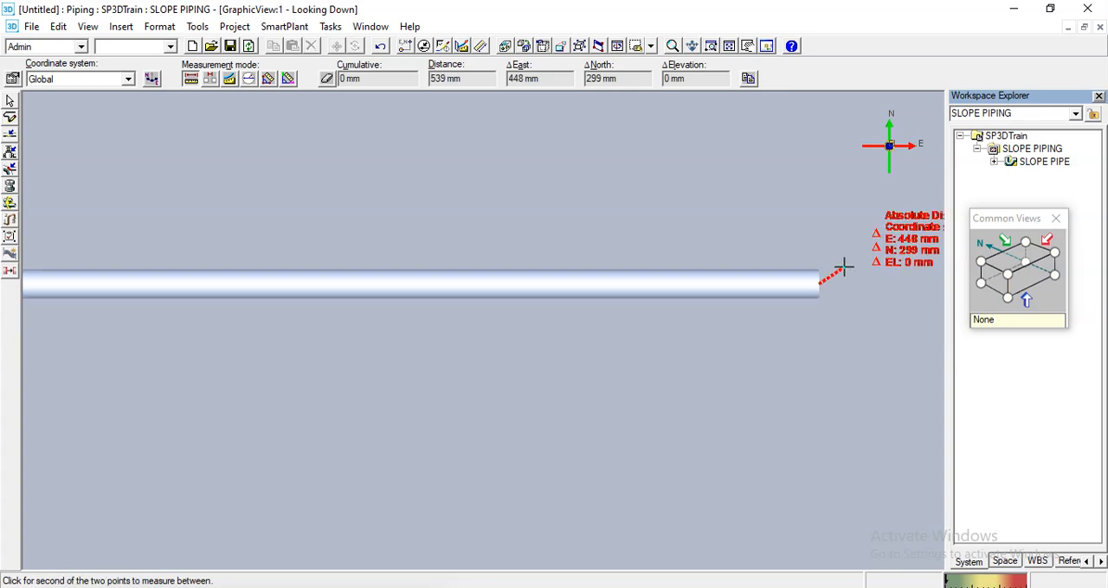
pyautogui.scroll(-4, 731, 372)
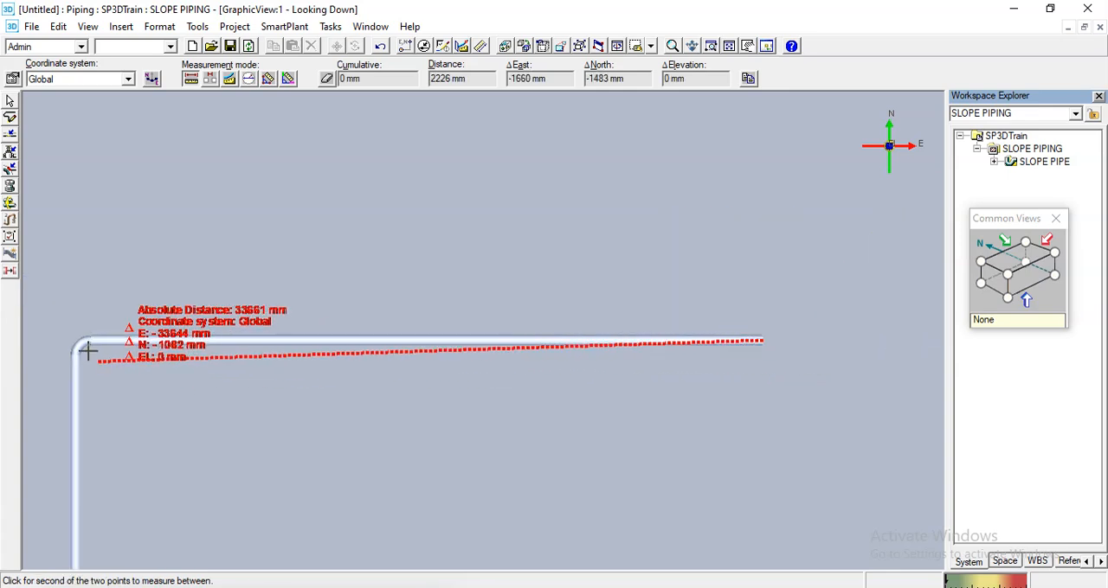
pyautogui.scroll(3, 90, 347)
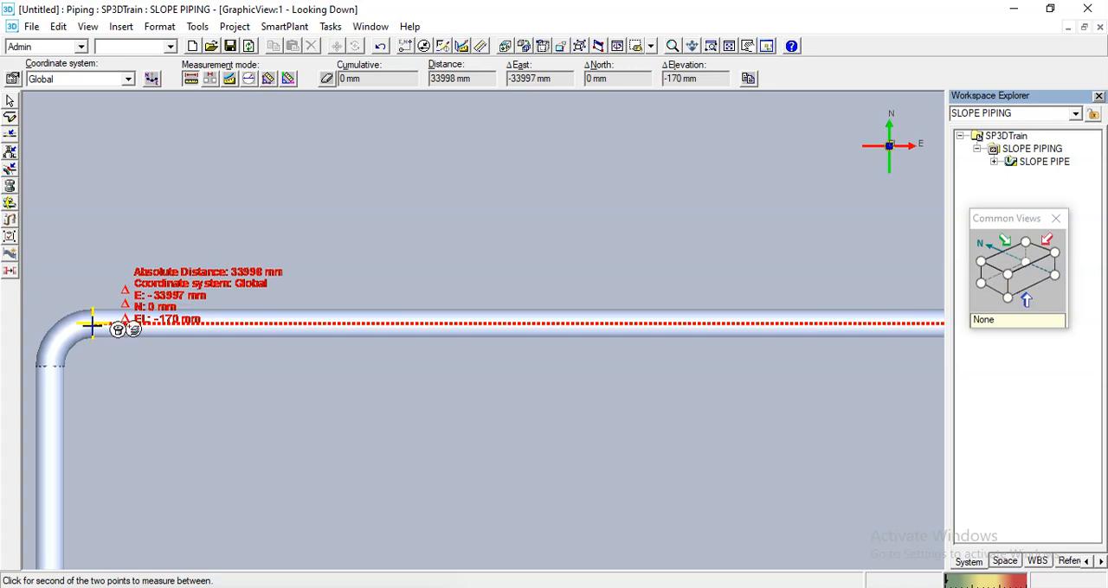
pyautogui.scroll(2, 92, 326)
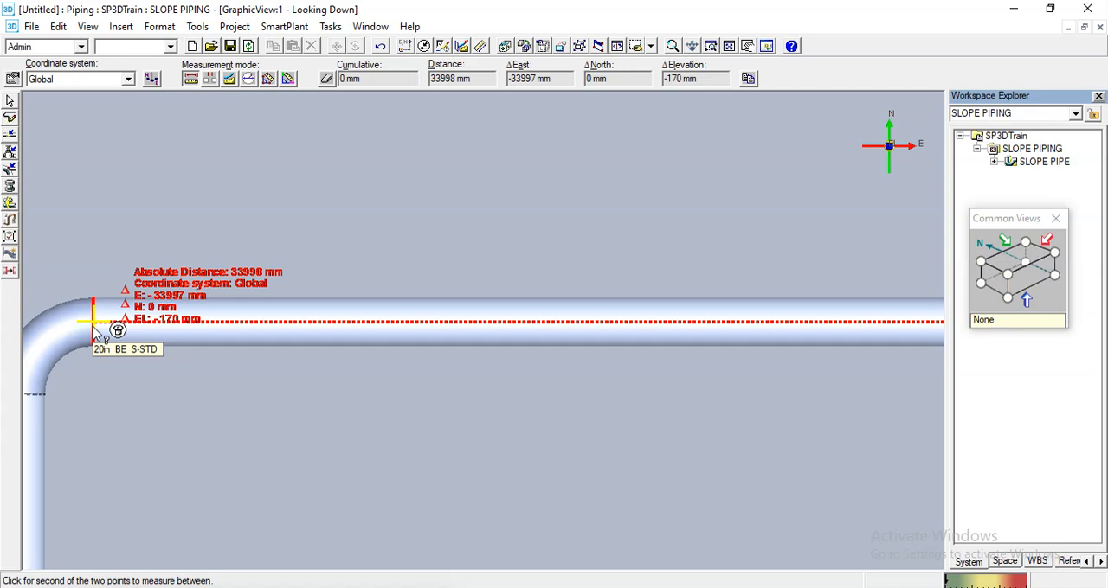
pyautogui.press('Escape')
# - Set the selection filter to Piping Runs, select the routed run to check its minimum slope, and deselect it
pyautogui.scroll(-5, 549, 225)
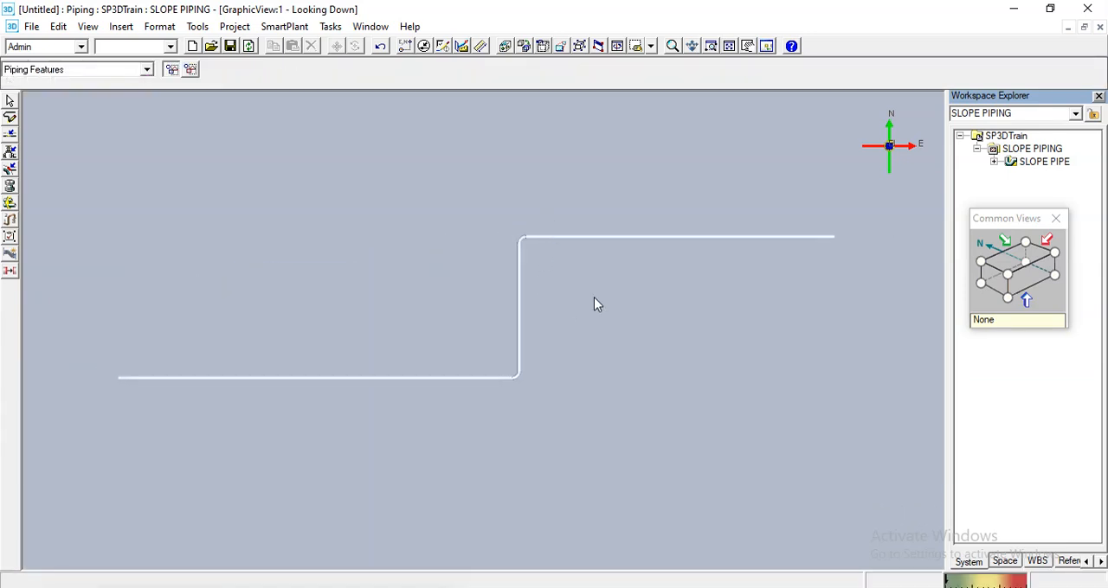
pyautogui.moveTo(309, 207); pyautogui.dragTo(345, 215, button='middle')
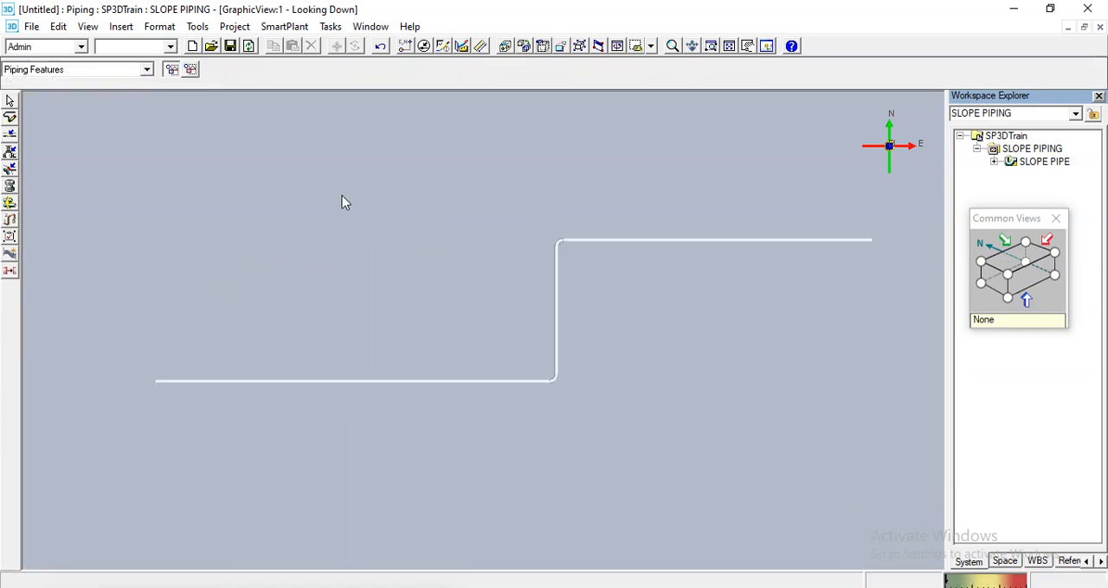
pyautogui.click(52, 69)
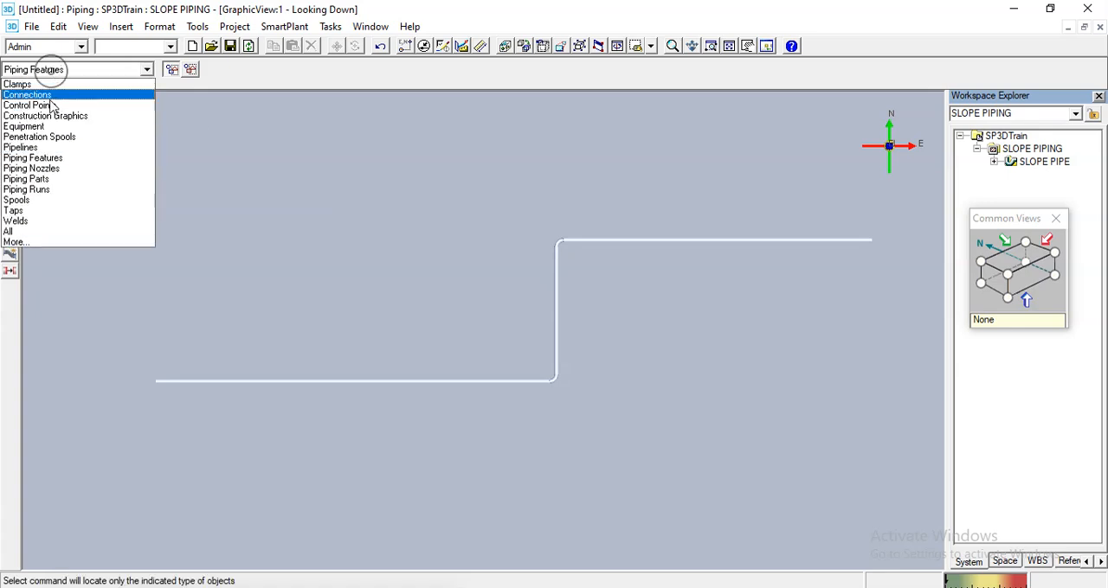
pyautogui.click(45, 189)
pyautogui.click(265, 383)
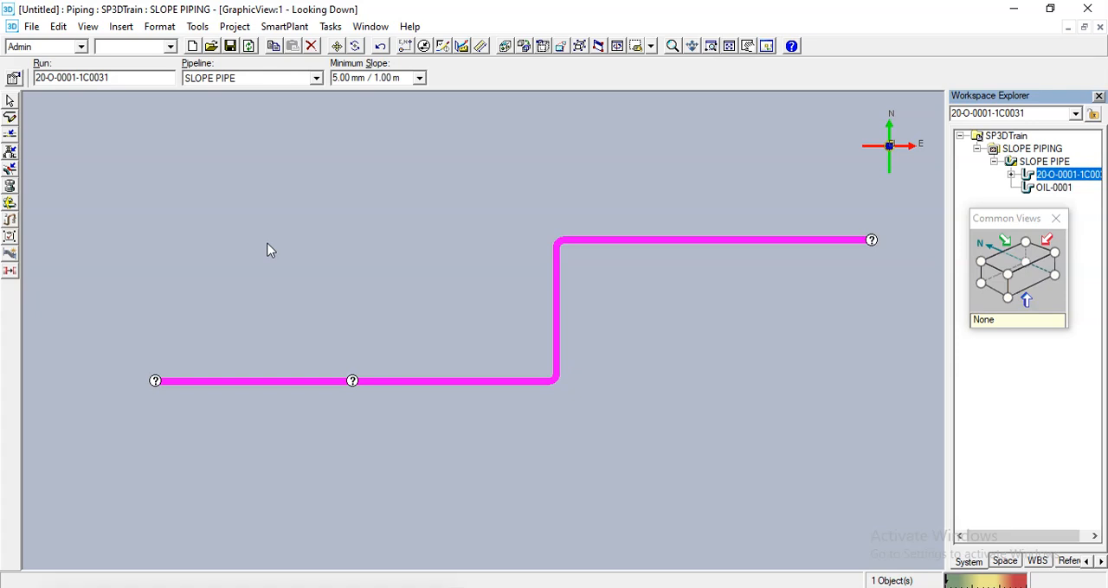
pyautogui.click(9, 99)
# - Review the general properties of the routed pipe run, including its minimum slope and slope direction, and close them without changes
pyautogui.moveTo(450, 268); pyautogui.dragTo(415, 272, button='middle')
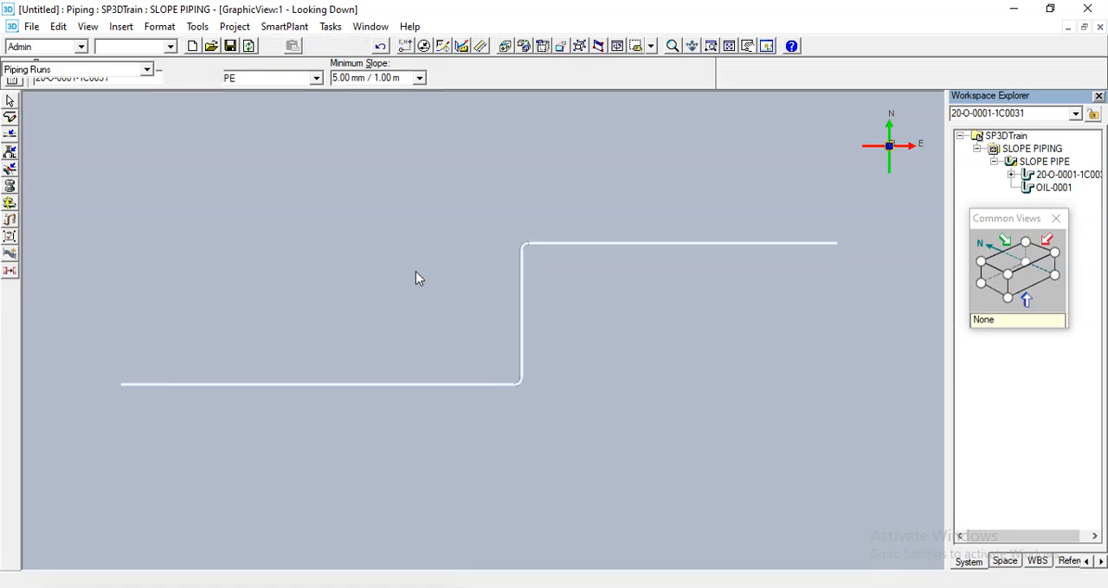
pyautogui.moveTo(319, 260); pyautogui.dragTo(331, 267, button='middle')
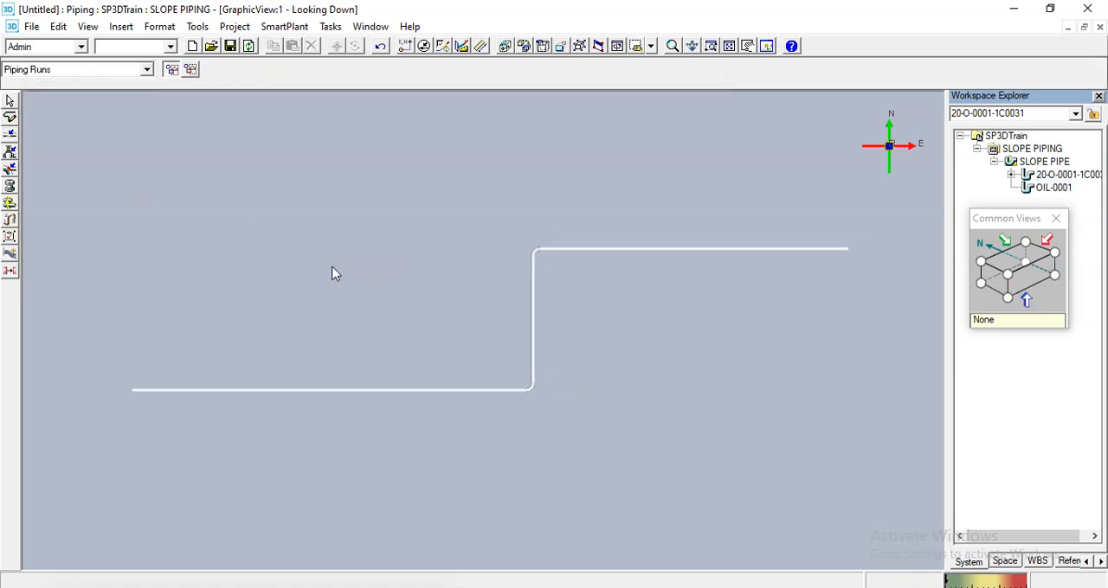
pyautogui.click(69, 69)
pyautogui.click(22, 188)
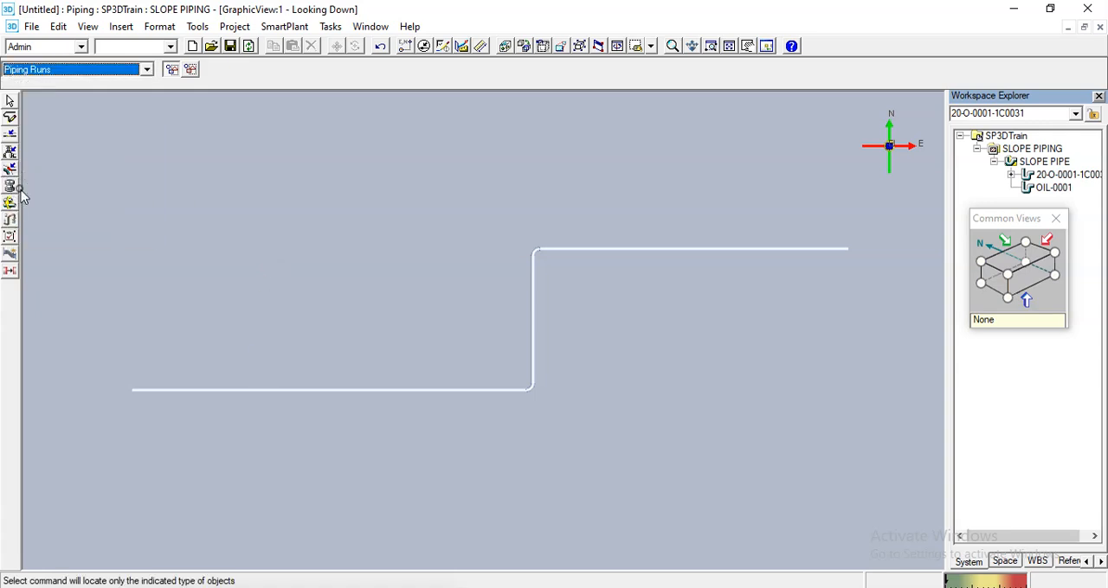
pyautogui.click(267, 390)
pyautogui.click(10, 79)
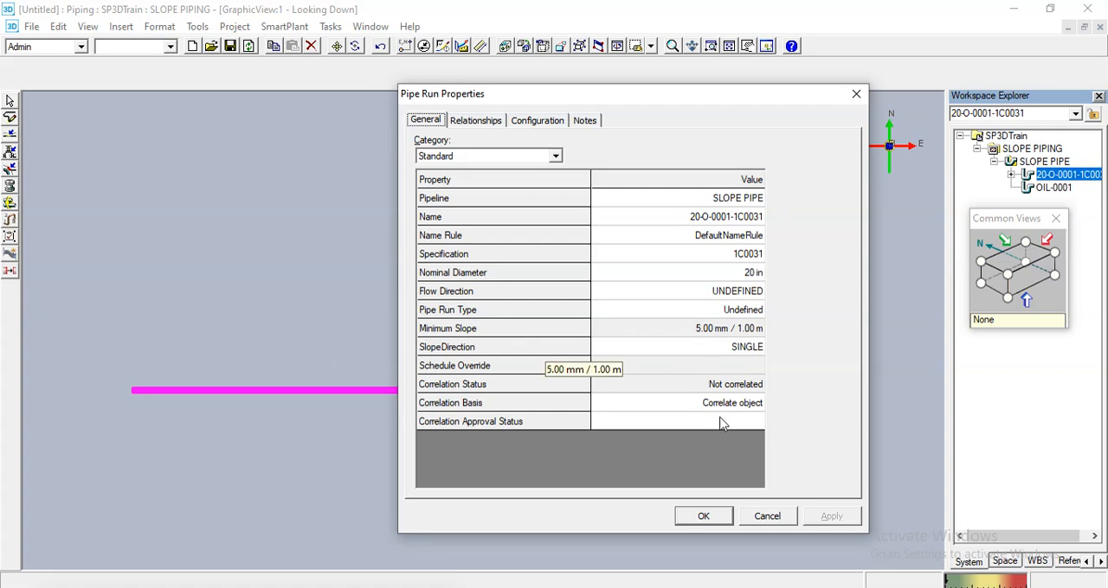
pyautogui.click(765, 516)
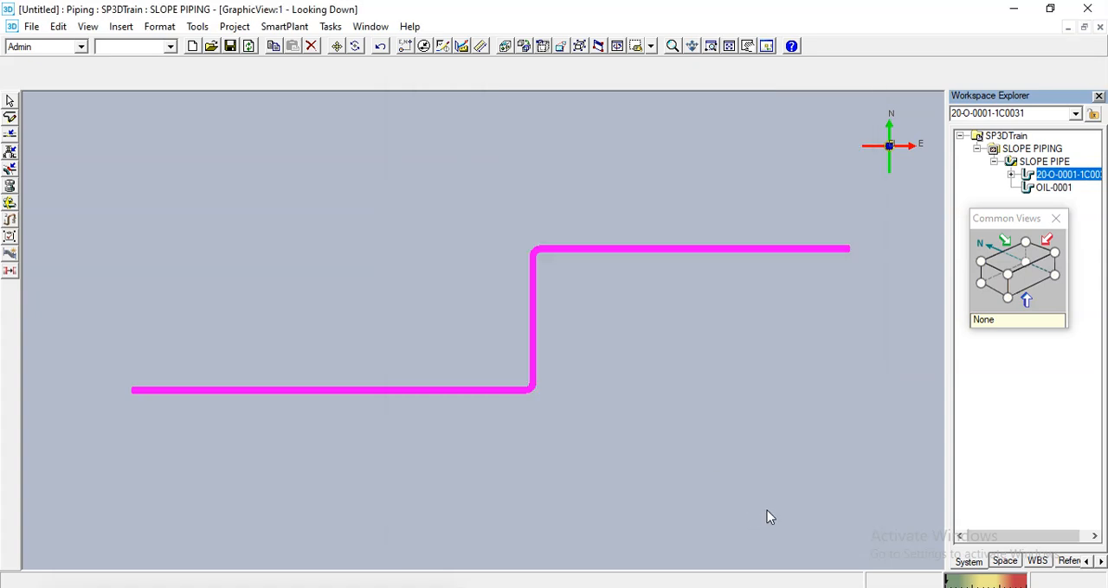
pyautogui.click(10, 102)
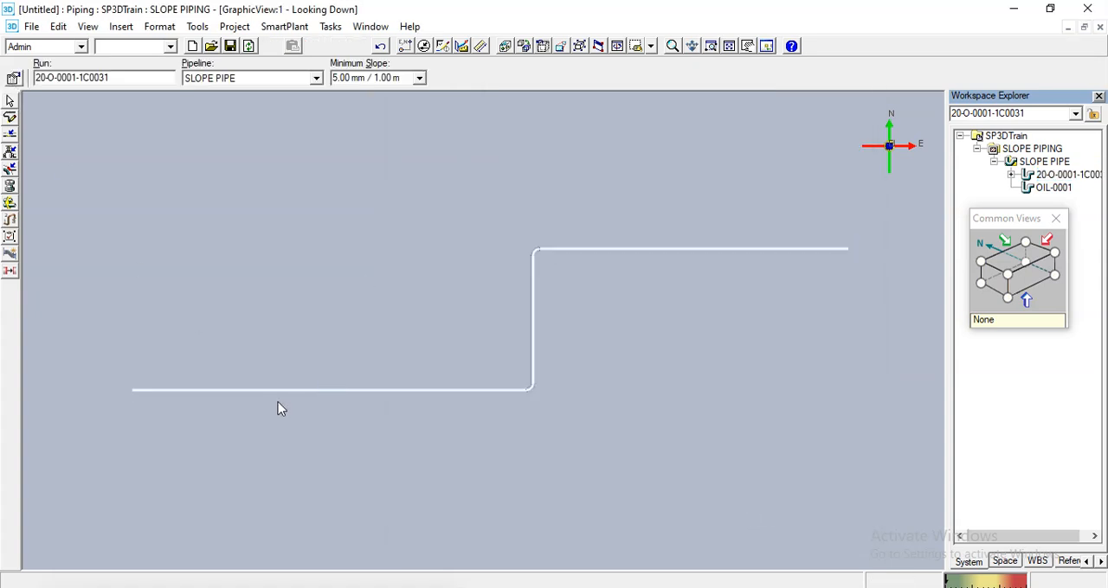
# - Set the selection filter to Piping Features and insert a 90 Degree Direction Change at the run's west end
pyautogui.moveTo(206, 400); pyautogui.dragTo(289, 241, button='middle')
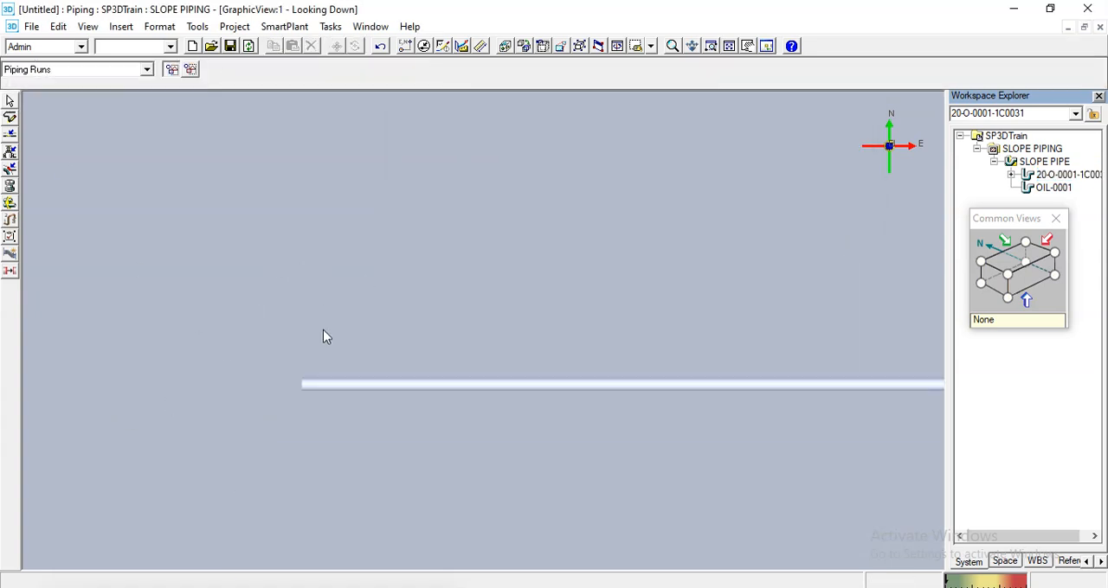
pyautogui.scroll(3, 284, 398)
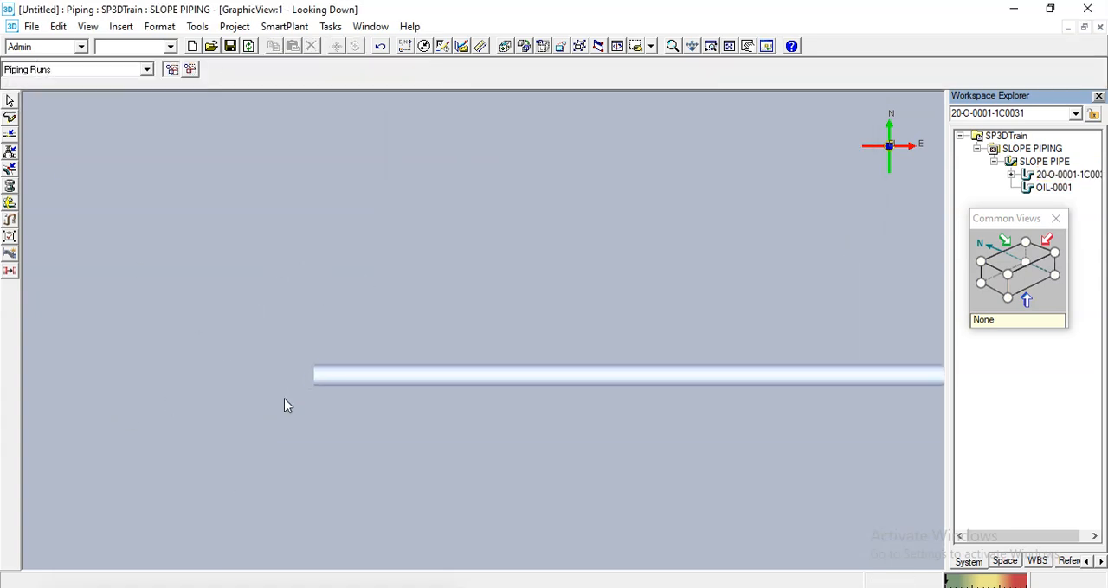
pyautogui.click(54, 76)
pyautogui.click(78, 156)
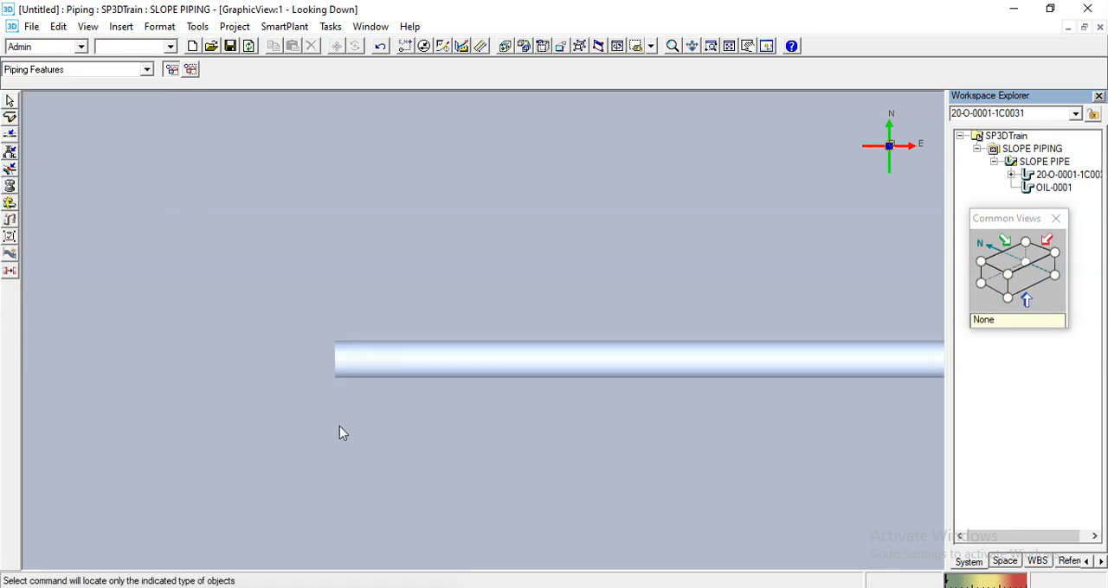
pyautogui.click(335, 358)
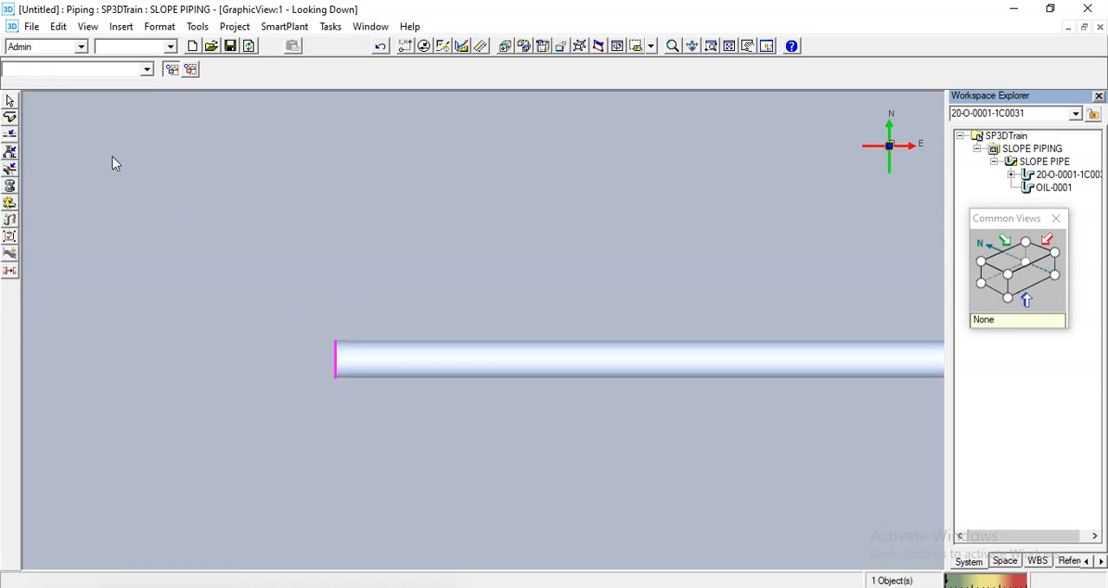
pyautogui.click(9, 152)
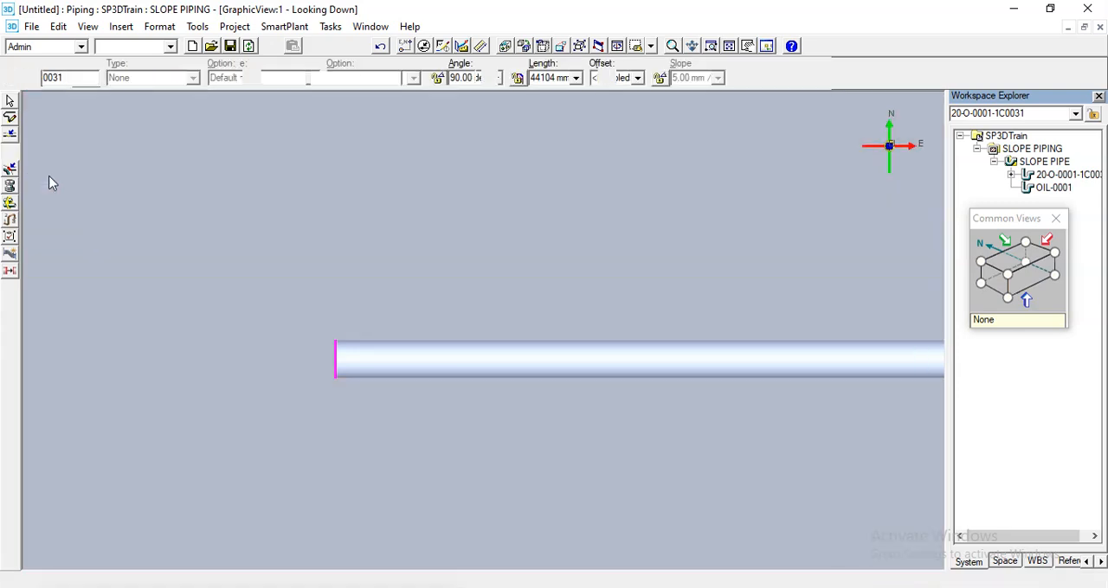
pyautogui.write('9')
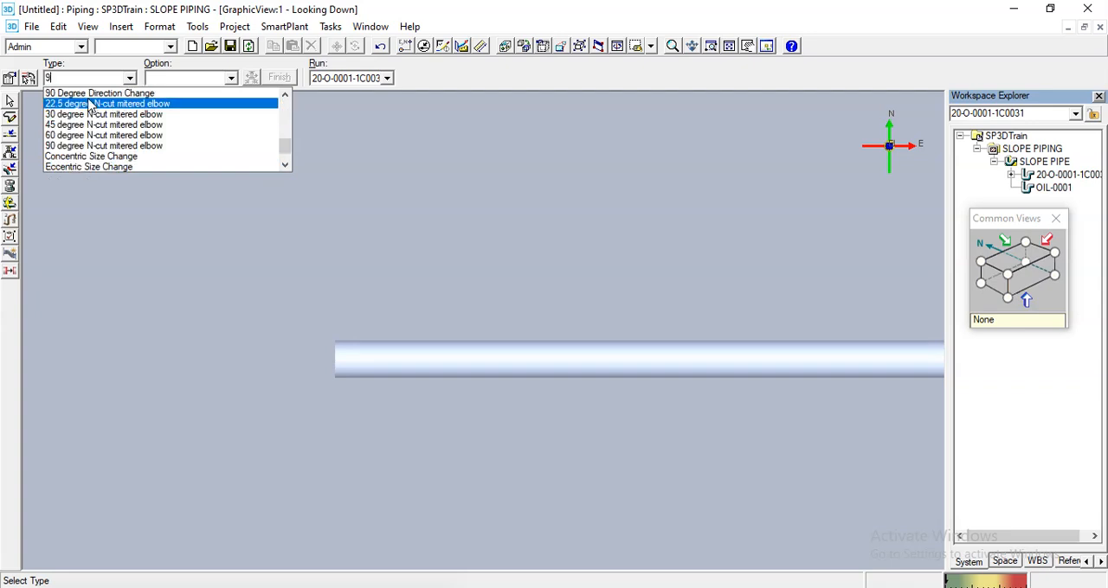
pyautogui.click(87, 95)
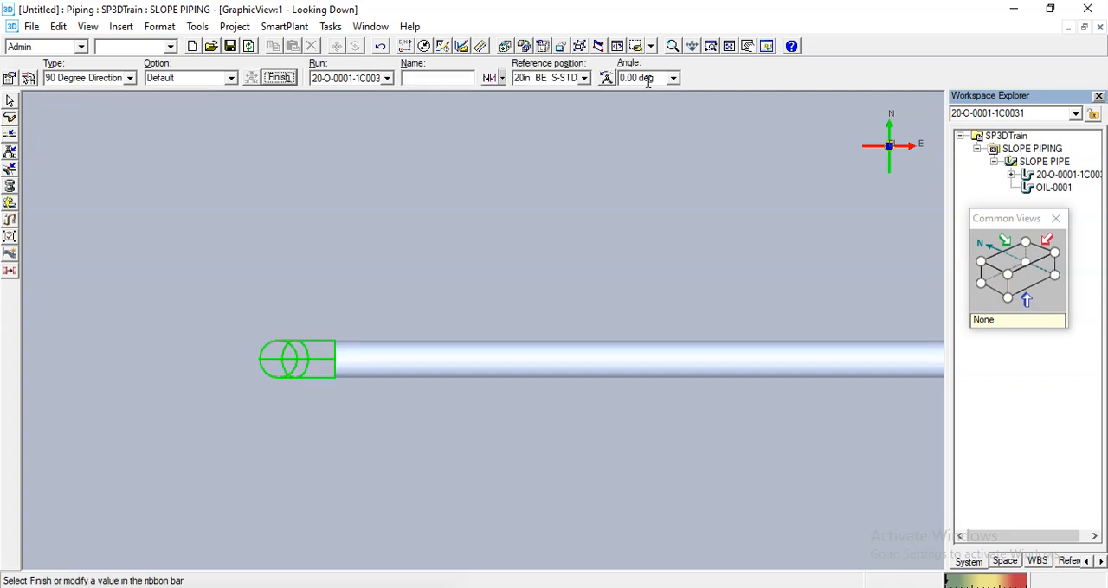
# - Set the new elbow's angle to 90 deg so it turns south, and finish placing it
pyautogui.click(653, 79)
pyautogui.write('90')
pyautogui.press('Return')
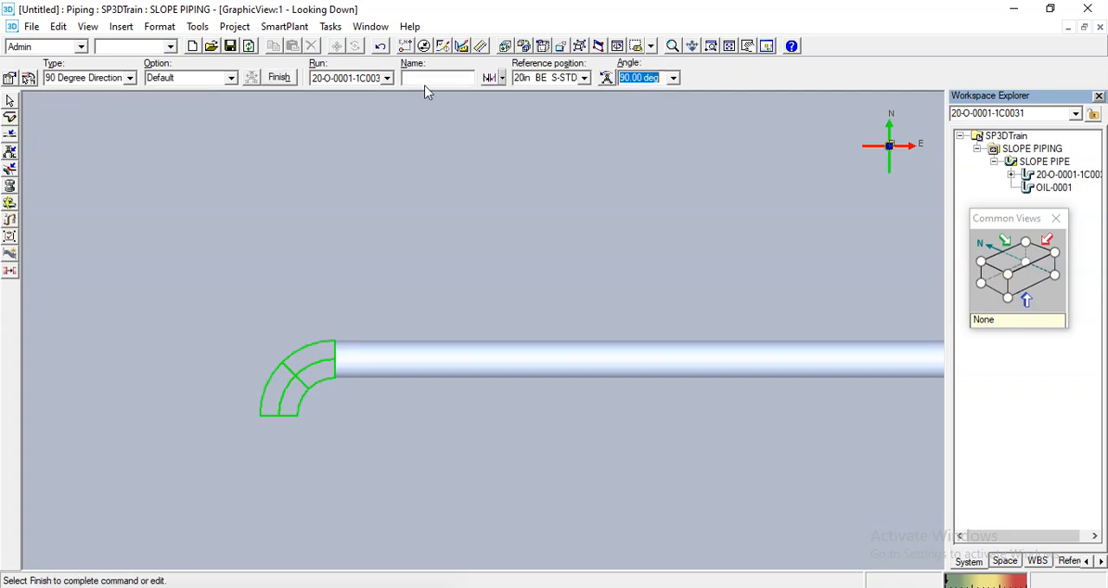
pyautogui.click(277, 77)
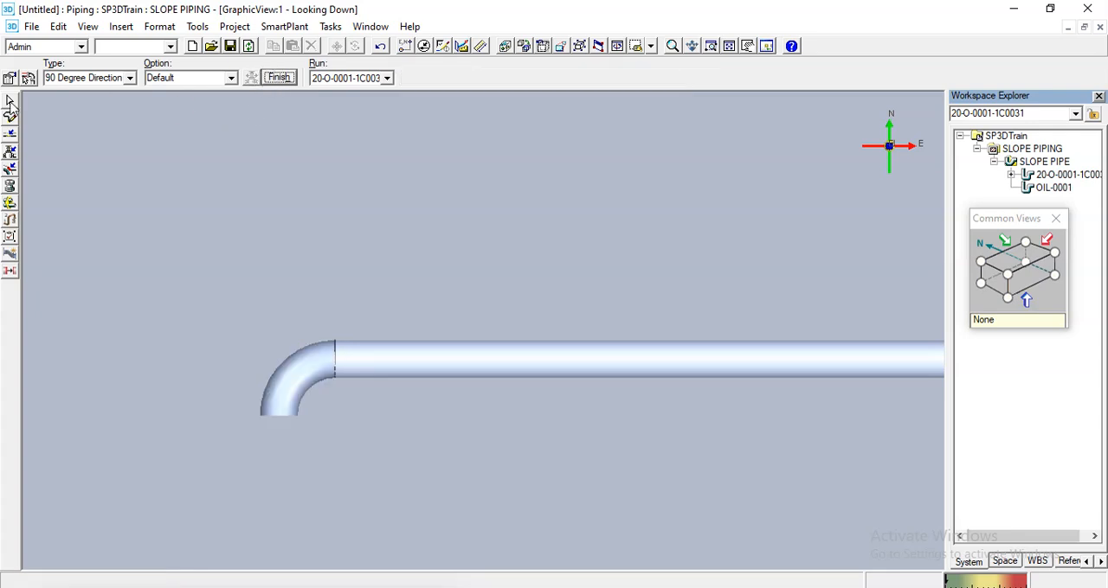
pyautogui.click(10, 101)
pyautogui.scroll(-4, 402, 245)
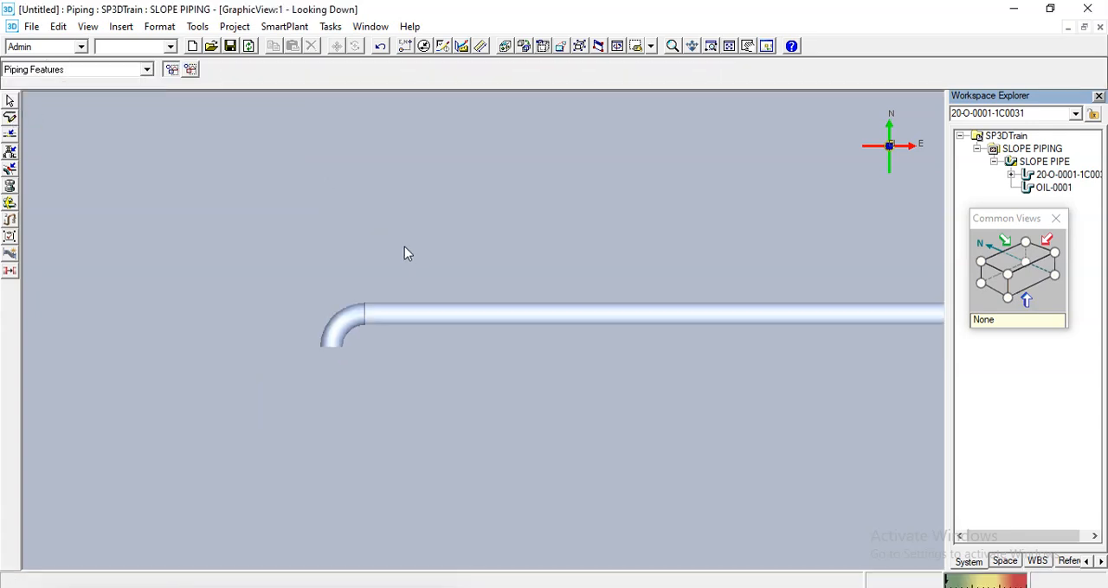
pyautogui.moveTo(425, 227); pyautogui.dragTo(370, 247, button='middle')
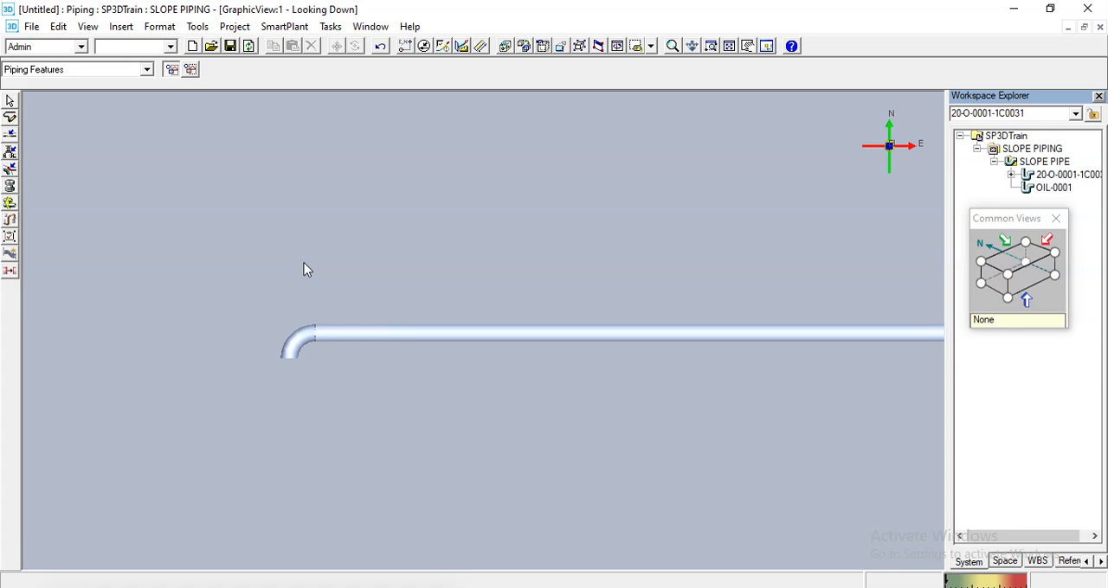
pyautogui.scroll(5, 296, 312)
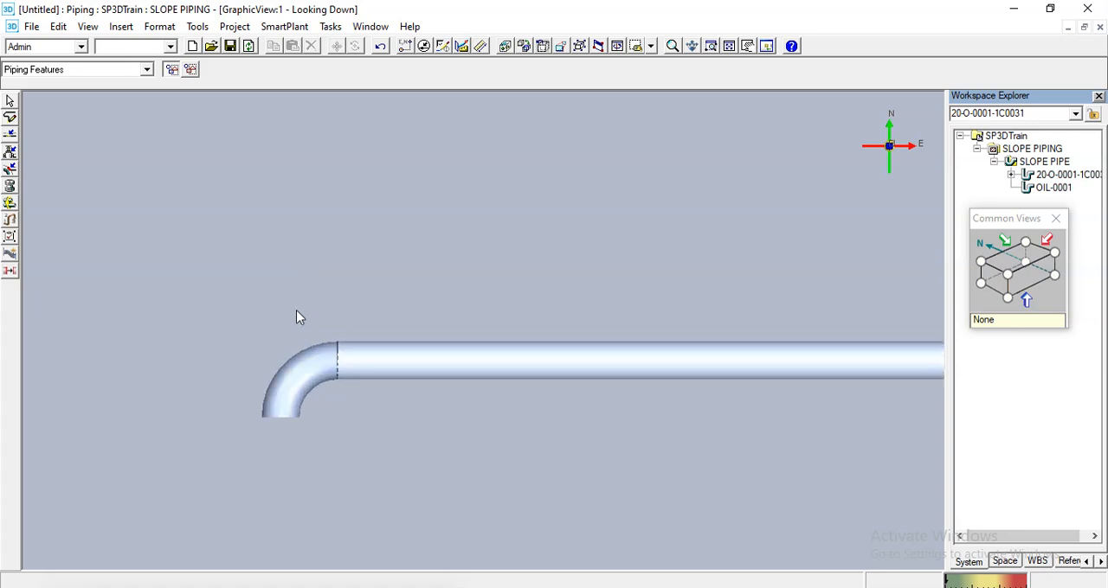
pyautogui.click(9, 100)
pyautogui.click(260, 73)
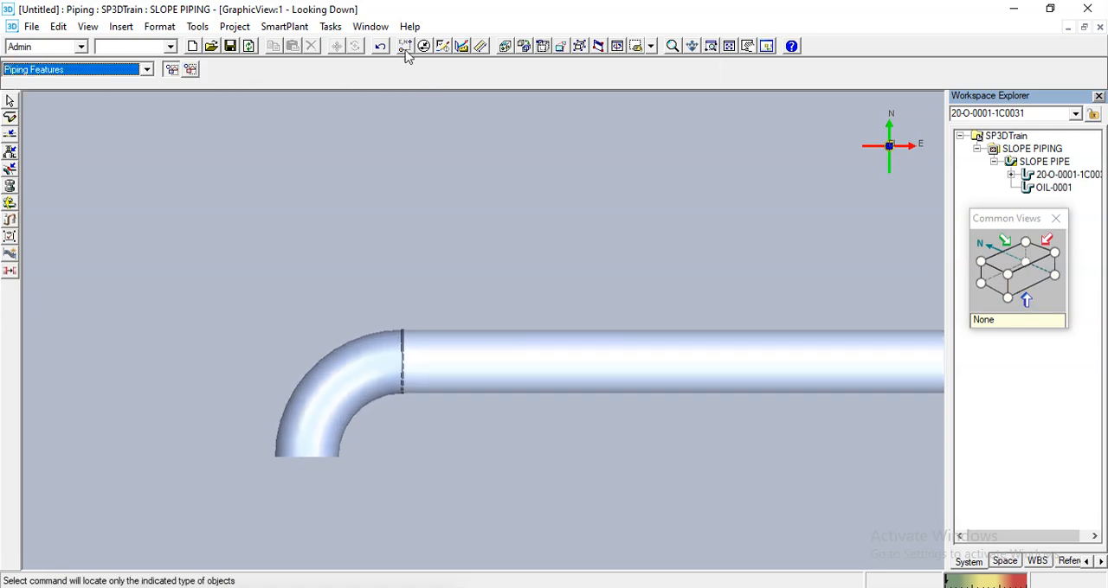
pyautogui.click(406, 47)
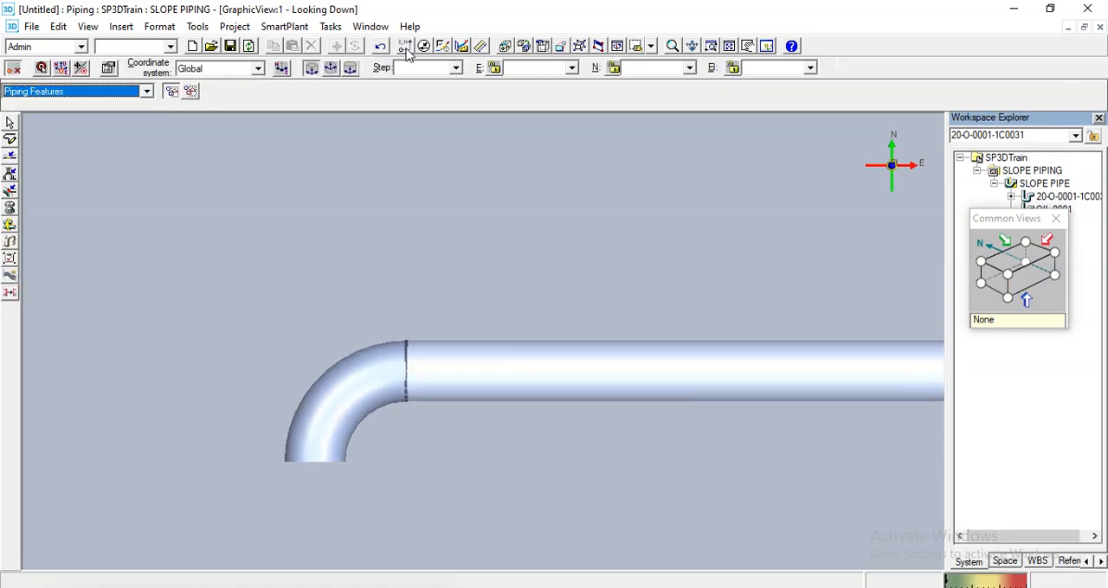
pyautogui.click(41, 69)
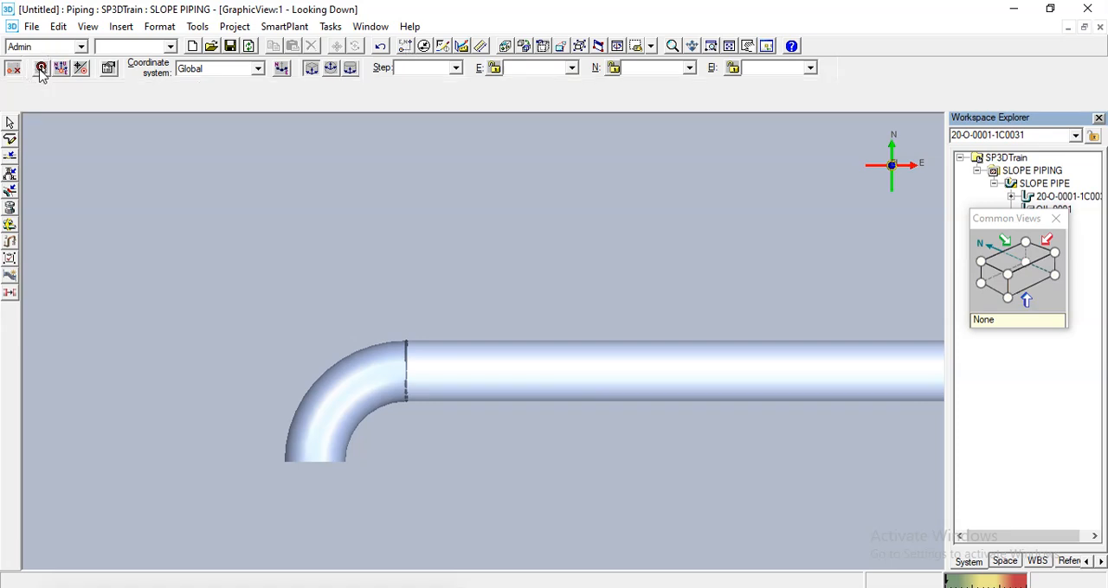
pyautogui.click(404, 370)
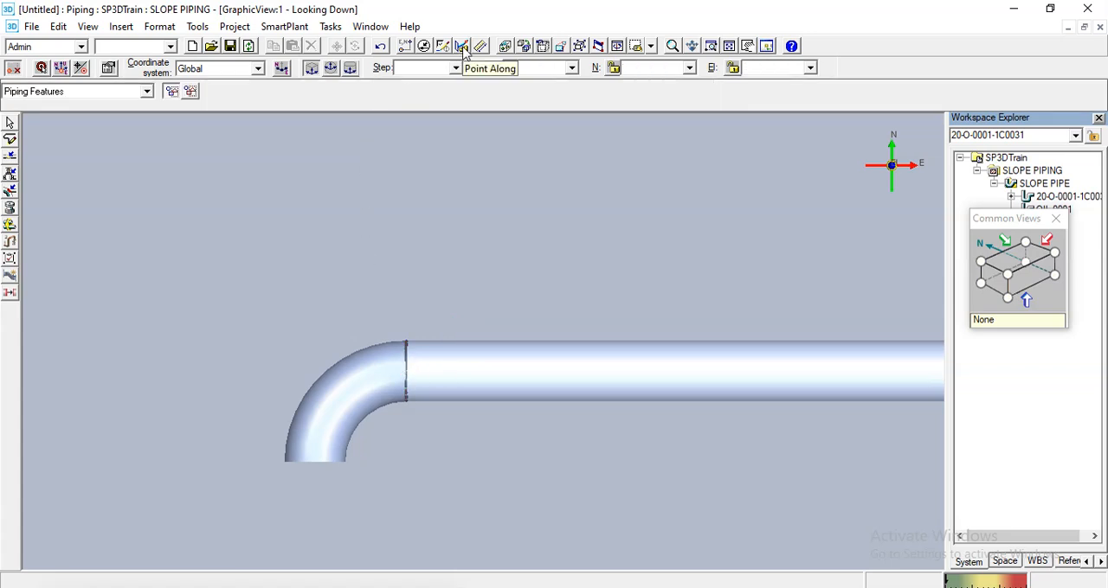
# - Set up Point Along with the west leg as the reference object and the elbow-to-pipe joint as the measuring origin
pyautogui.click(462, 46)
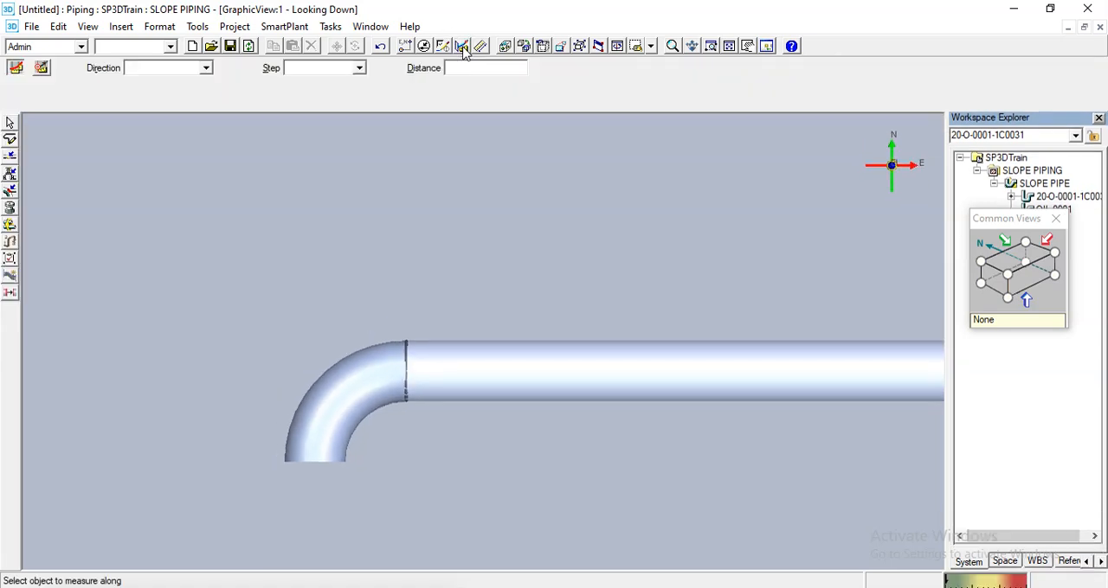
pyautogui.click(14, 69)
pyautogui.click(490, 363)
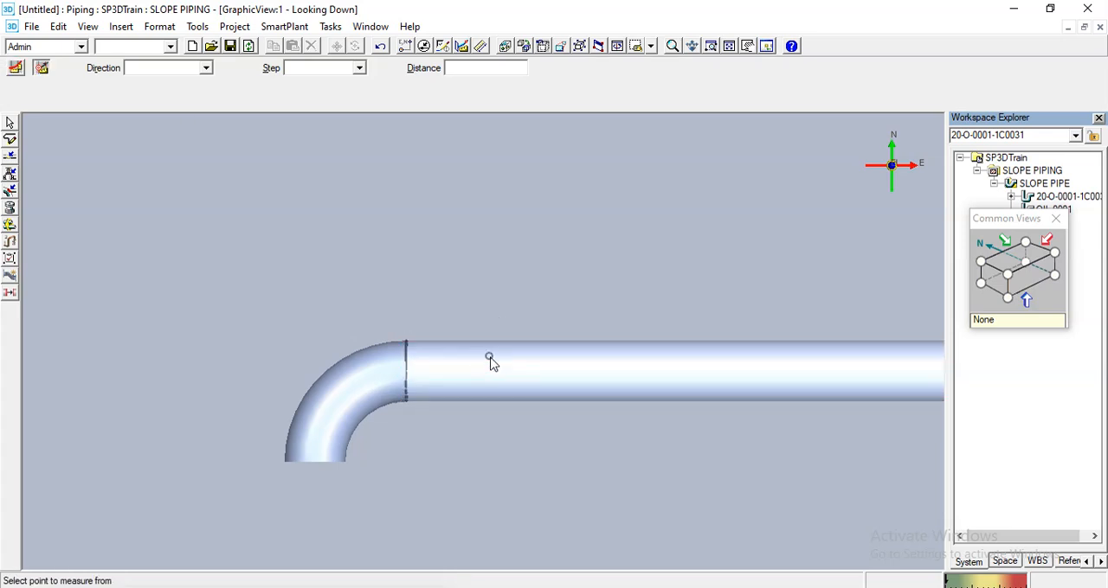
pyautogui.click(408, 370)
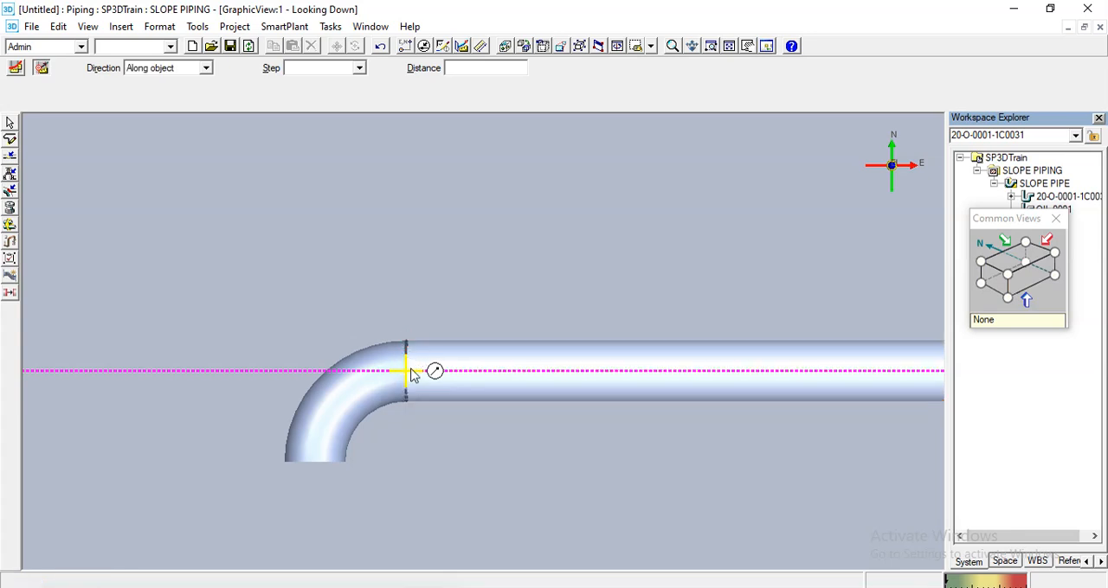
pyautogui.press('Escape')
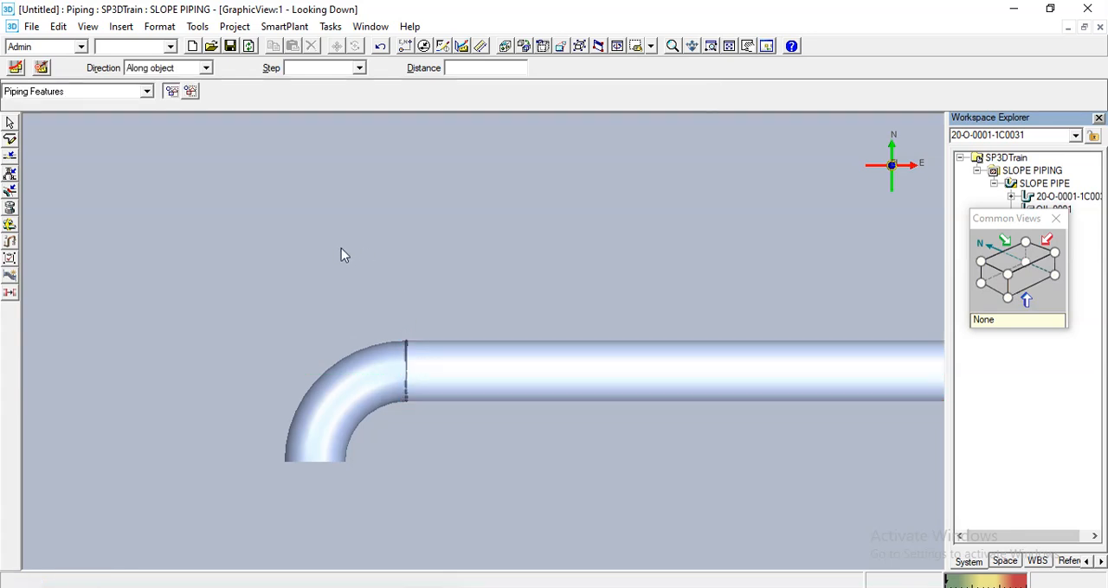
# - Move the west end elbow 10000 mm westward along the leg with Move To
pyautogui.click(379, 351)
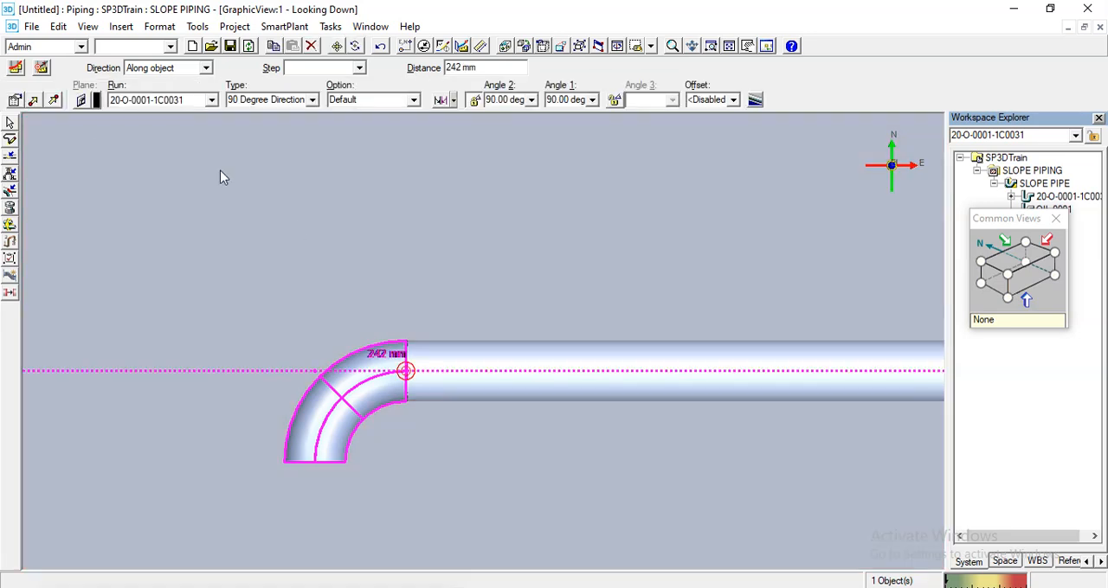
pyautogui.click(53, 101)
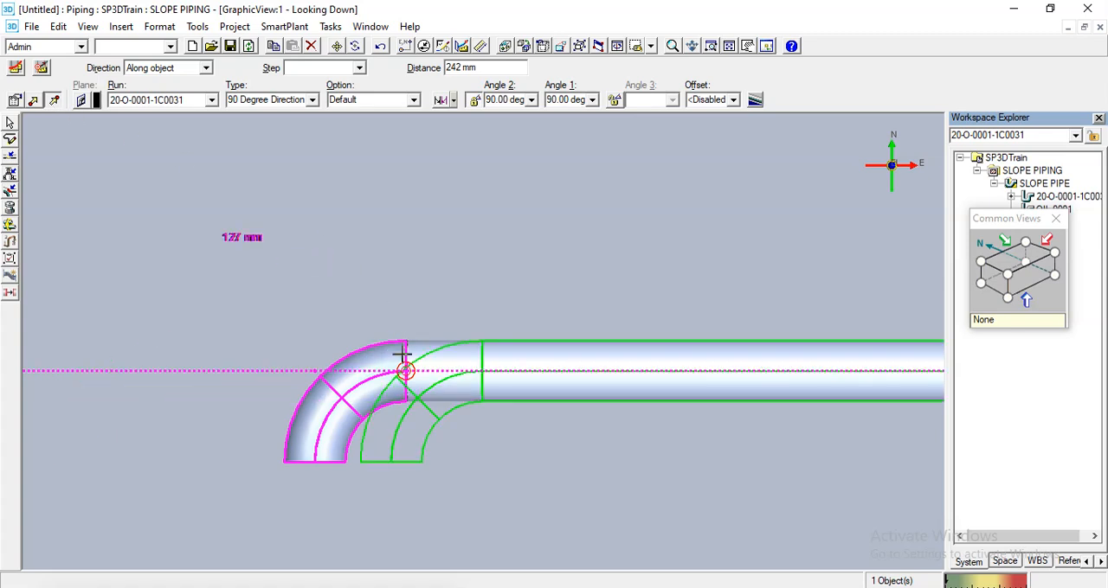
pyautogui.scroll(-4, 405, 370)
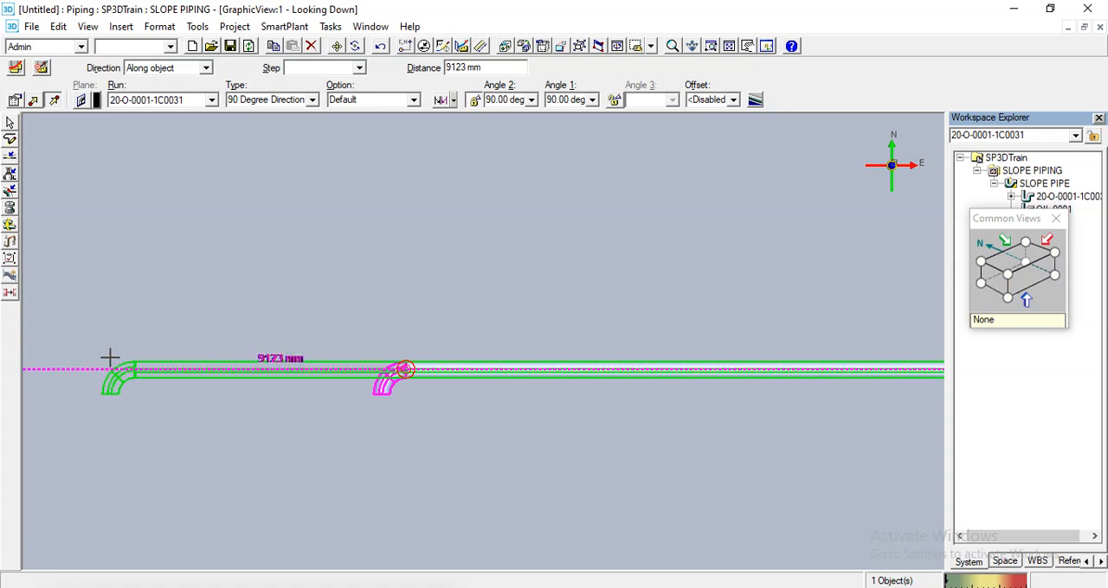
pyautogui.click(485, 67)
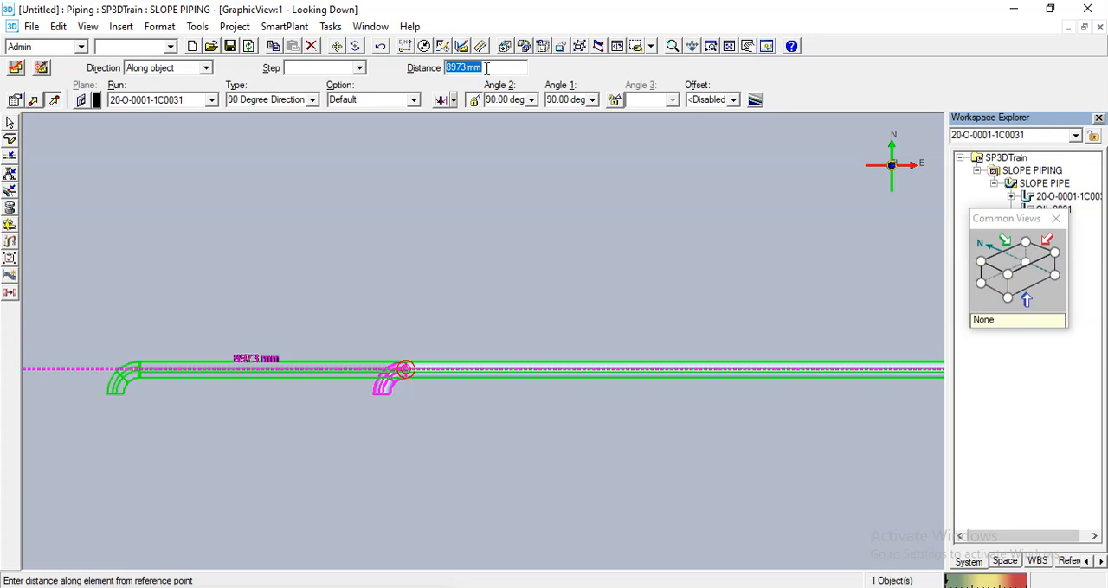
pyautogui.write('10000')
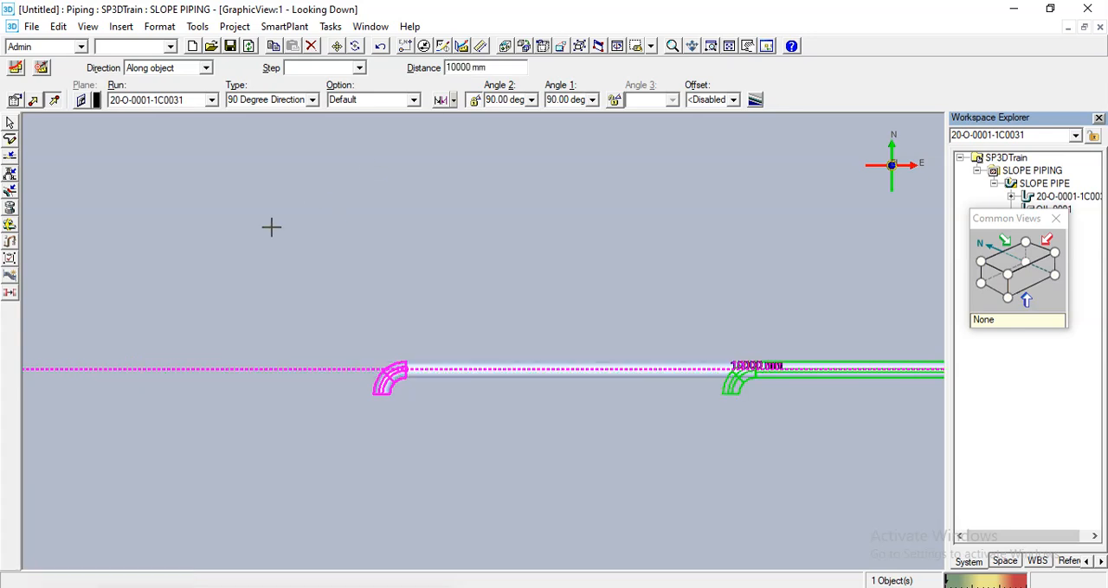
pyautogui.click(205, 253)
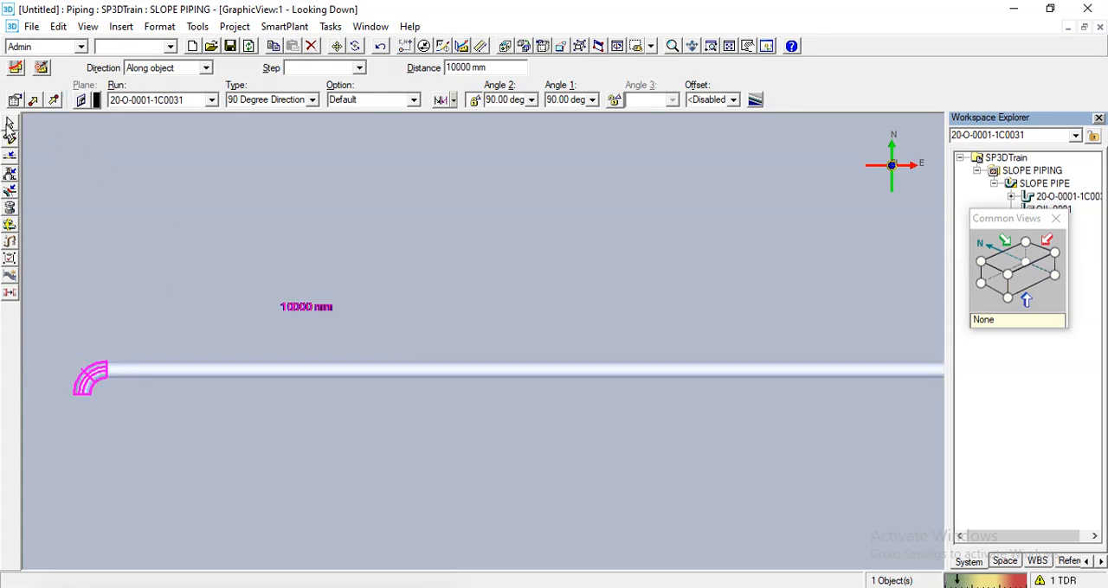
pyautogui.click(9, 125)
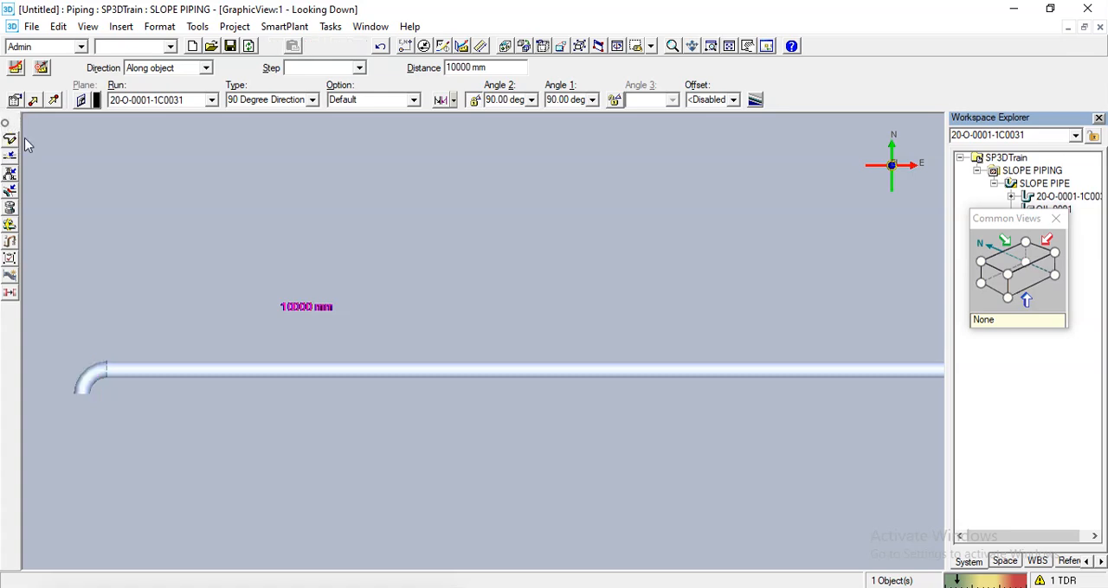
# - Set the selection filter to Piping Runs, review the extended run's minimum slope and slope direction in its properties, and deselect it
pyautogui.moveTo(412, 260); pyautogui.dragTo(289, 309, button='middle')
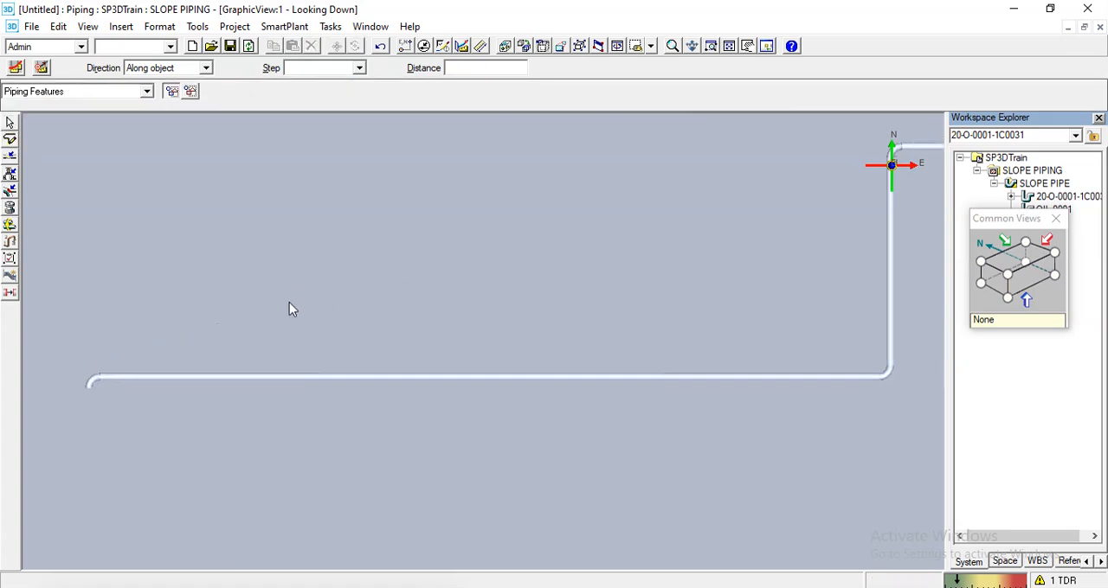
pyautogui.scroll(-1, 289, 309)
pyautogui.click(32, 91)
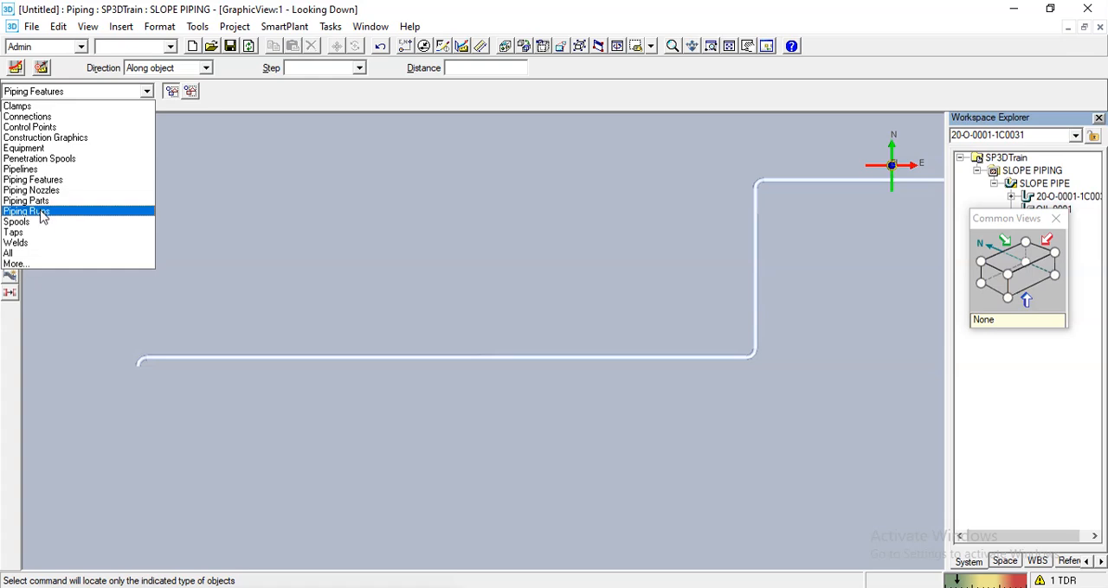
pyautogui.click(43, 212)
pyautogui.click(205, 358)
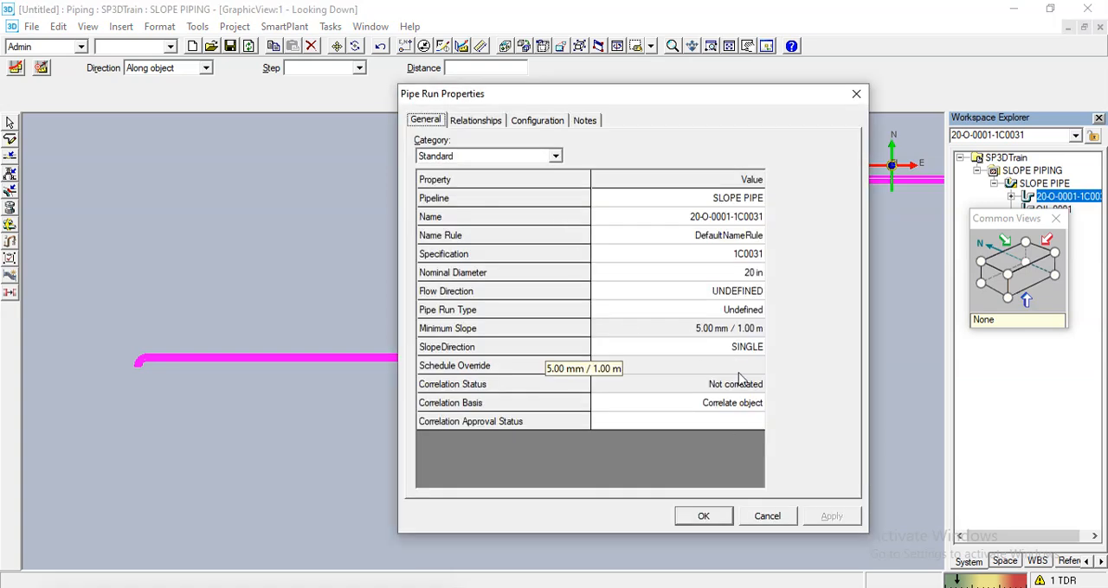
pyautogui.click(766, 516)
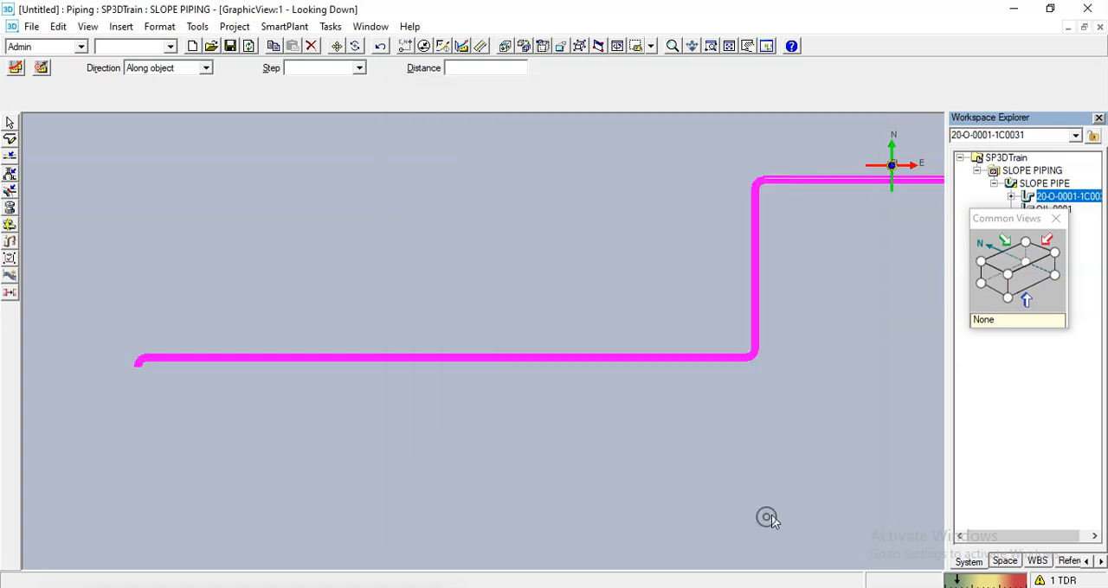
pyautogui.click(430, 495)
# - Set the selection filter back to Piping Features
pyautogui.scroll(-2, 407, 405)
pyautogui.scroll(-1, 404, 398)
pyautogui.moveTo(501, 421); pyautogui.dragTo(450, 423, button='middle')
pyautogui.scroll(1, 394, 403)
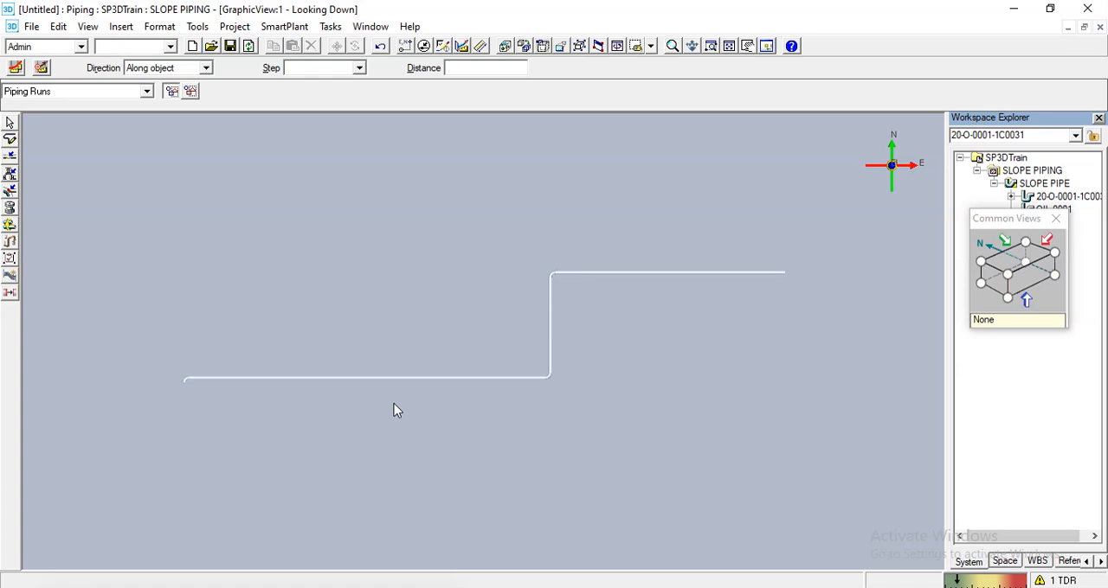
pyautogui.scroll(2, 183, 386)
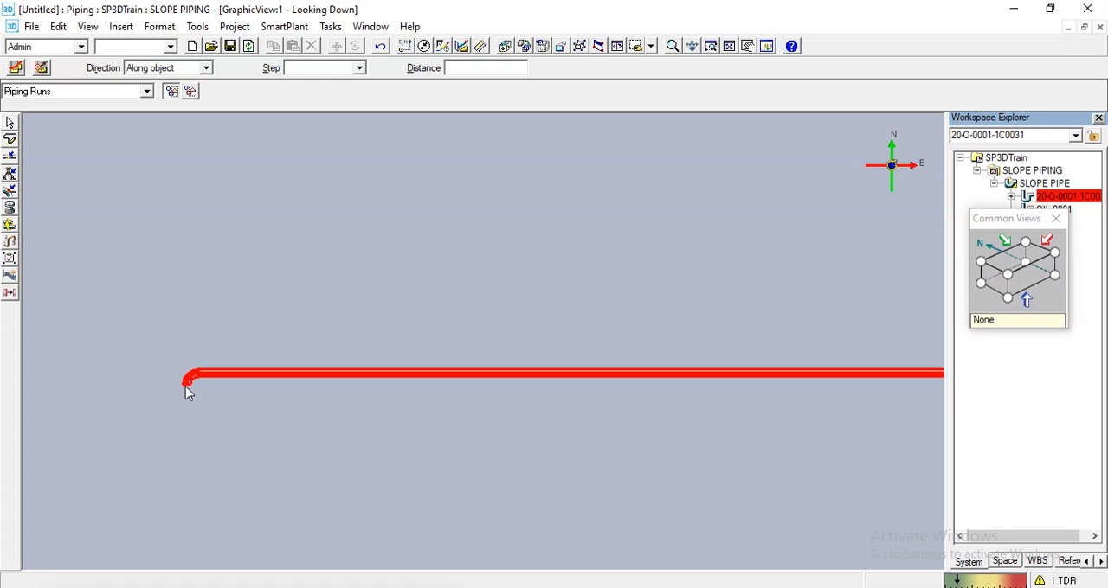
pyautogui.click(41, 93)
pyautogui.click(43, 180)
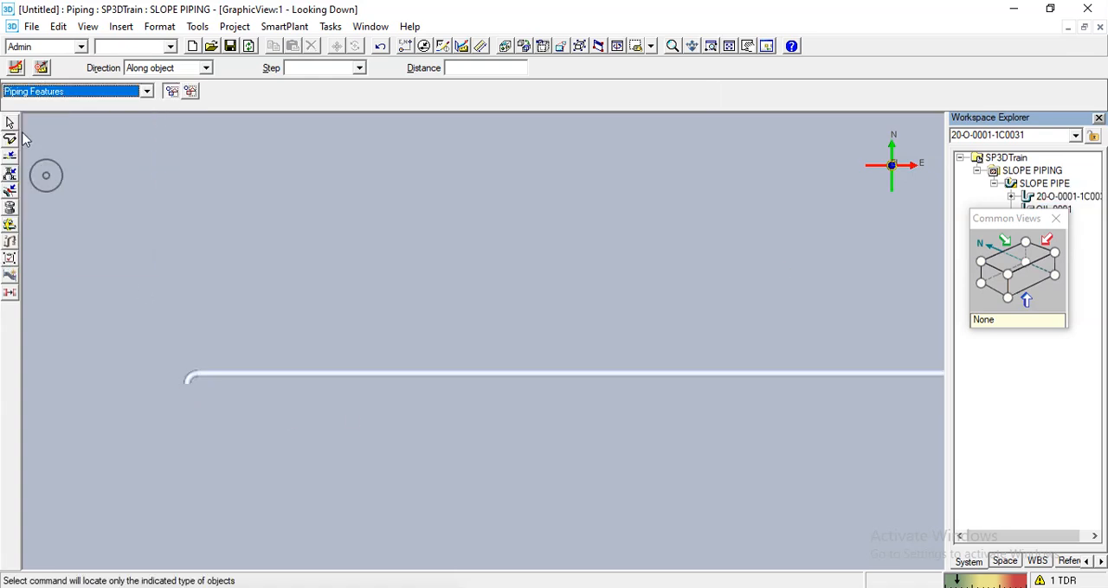
# - Insert a Flange with the Default option at about the middle of the west leg, about 18782 mm along the pipe
pyautogui.scroll(-2, 311, 314)
pyautogui.scroll(4, 316, 312)
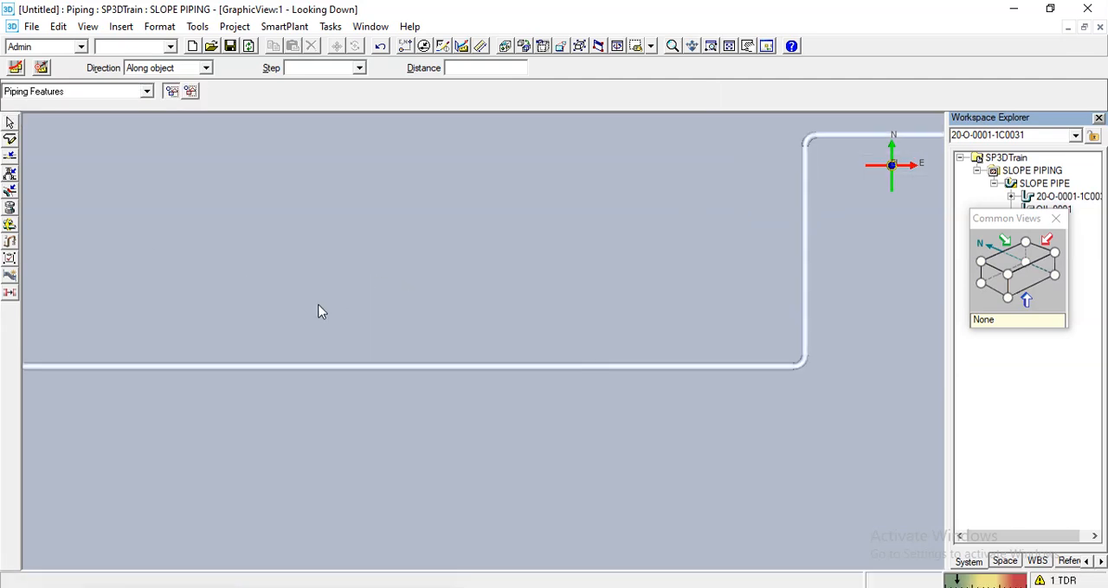
pyautogui.click(10, 173)
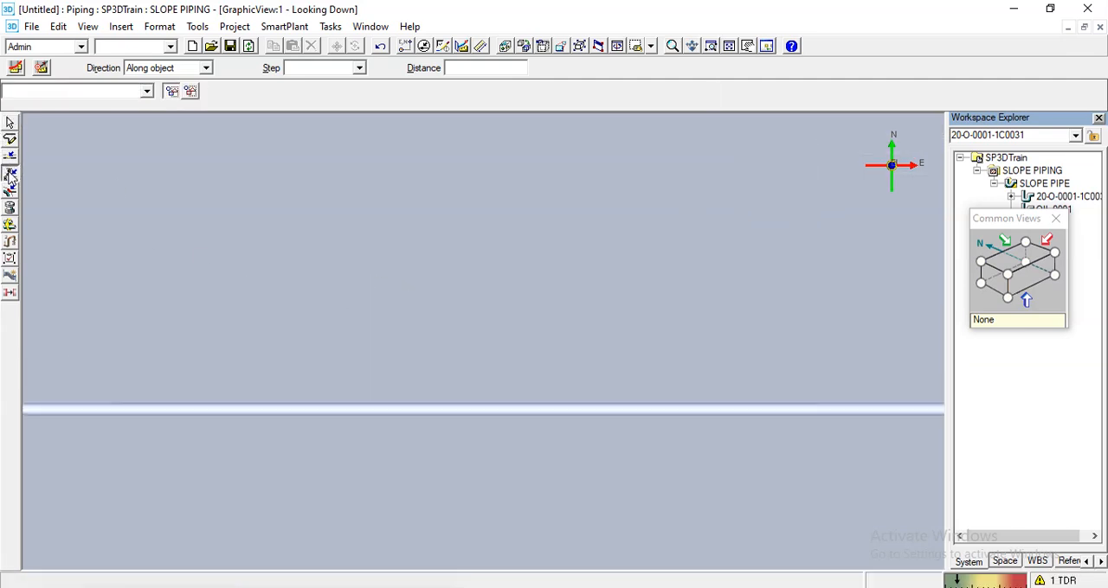
pyautogui.click(503, 408)
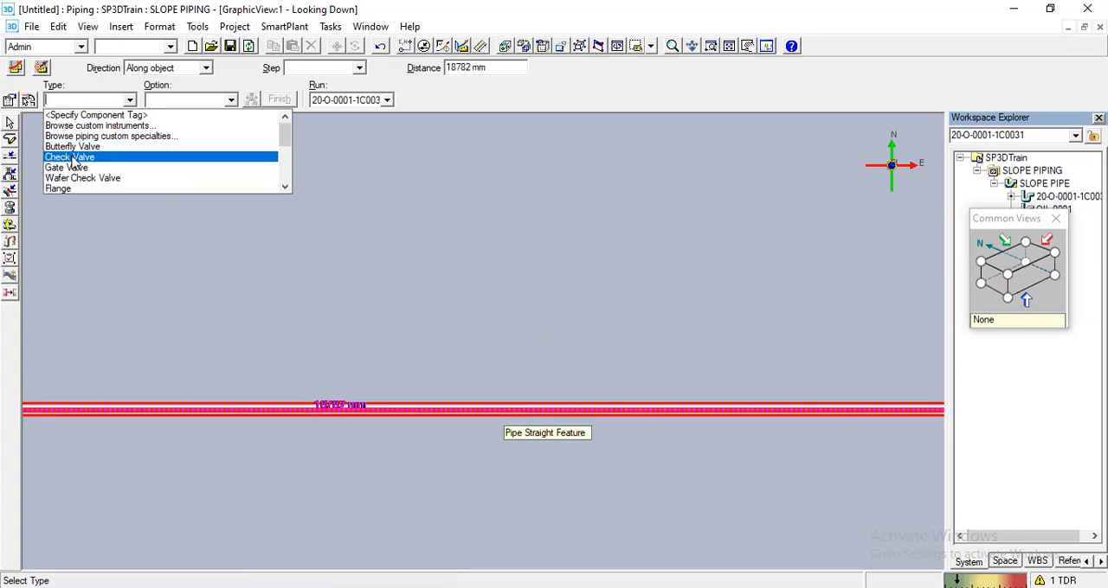
pyautogui.scroll(-2, 74, 161)
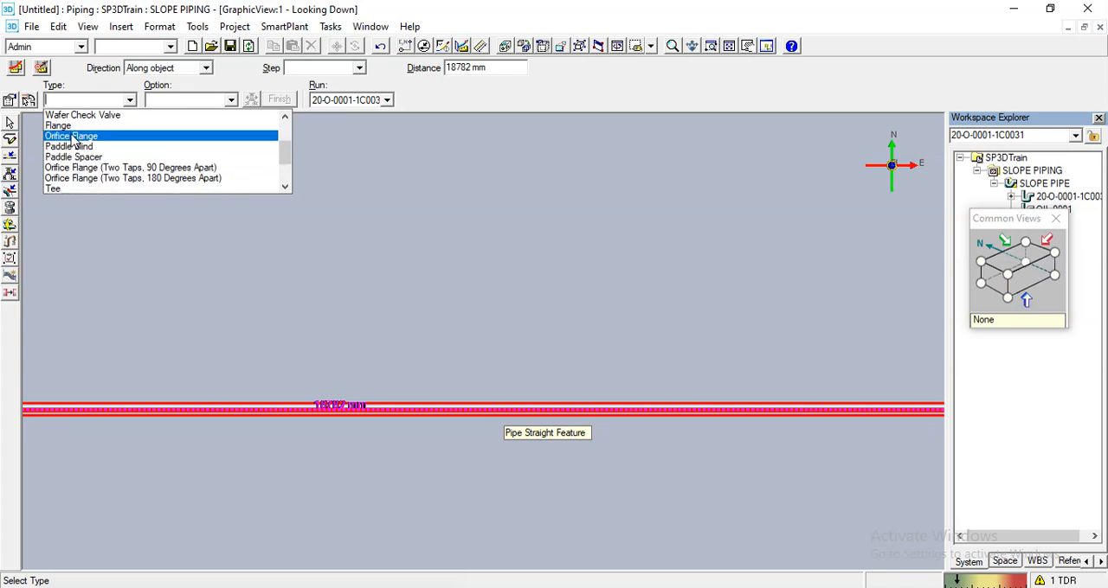
pyautogui.click(69, 126)
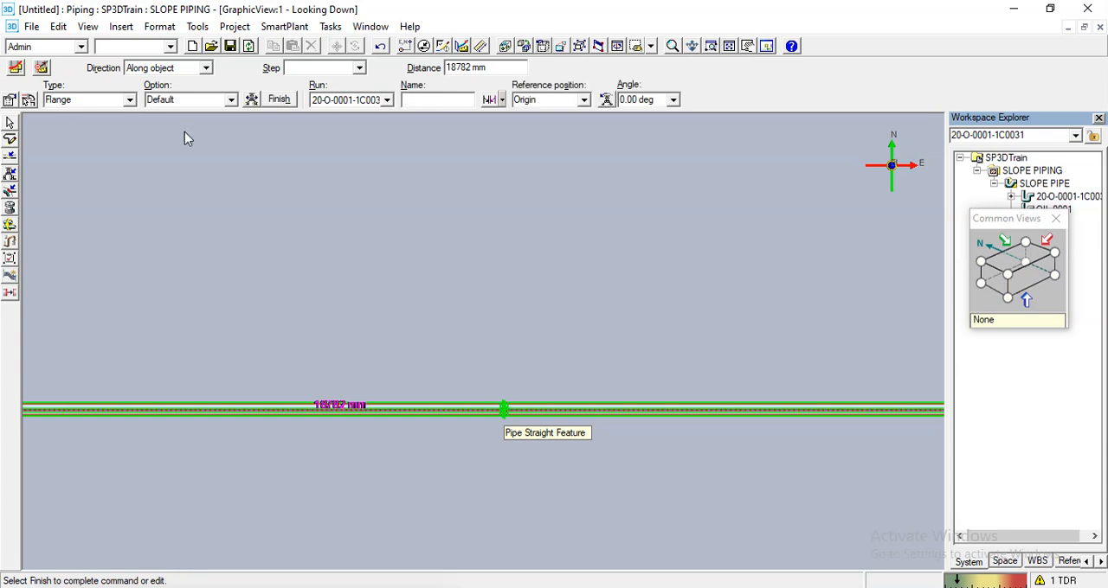
pyautogui.click(279, 101)
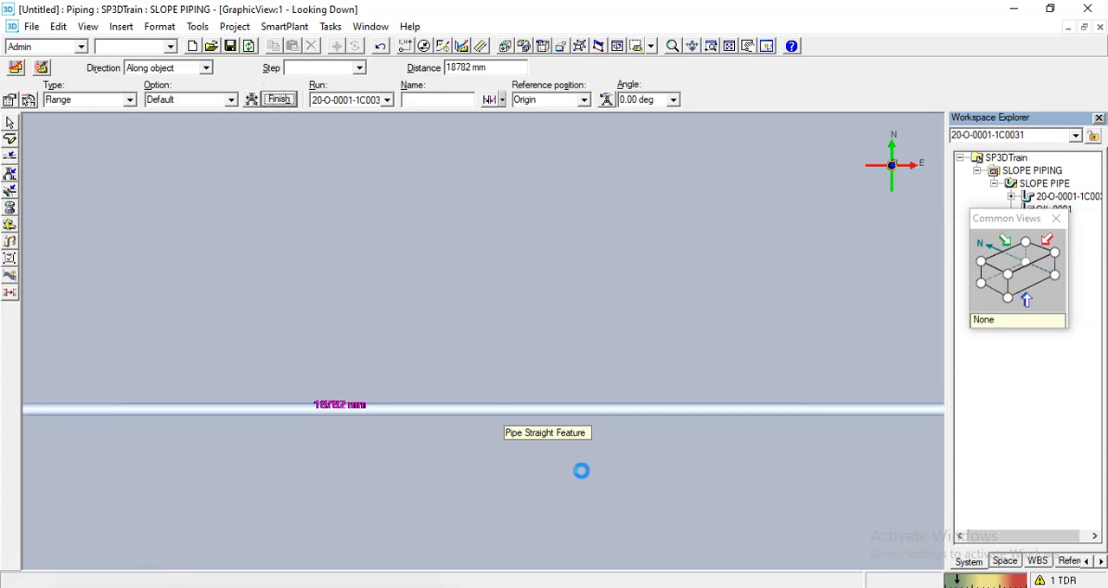
pyautogui.click(9, 123)
pyautogui.scroll(5, 527, 451)
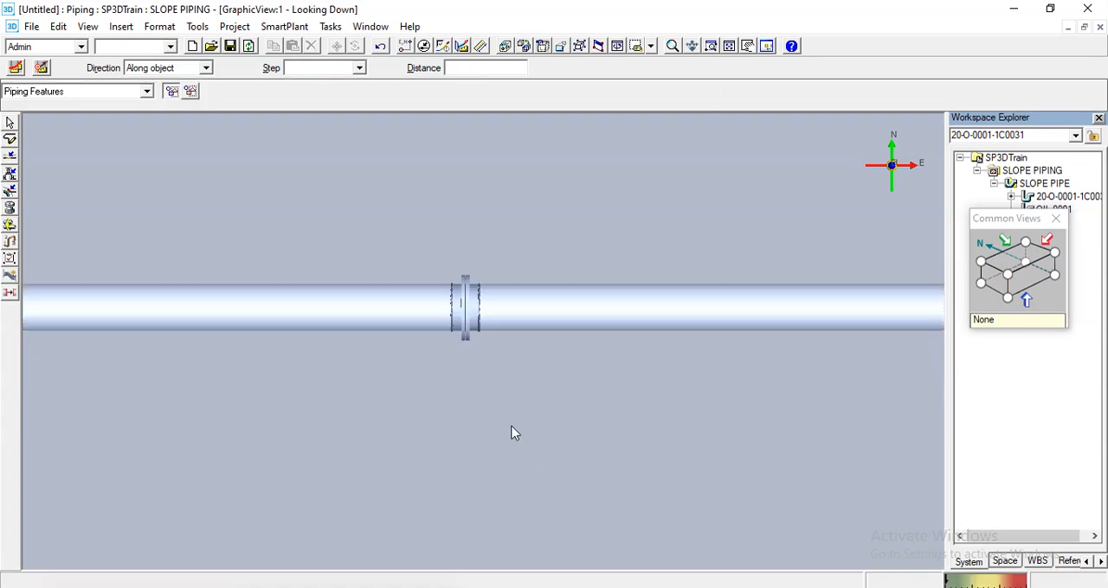
pyautogui.scroll(-5, 394, 383)
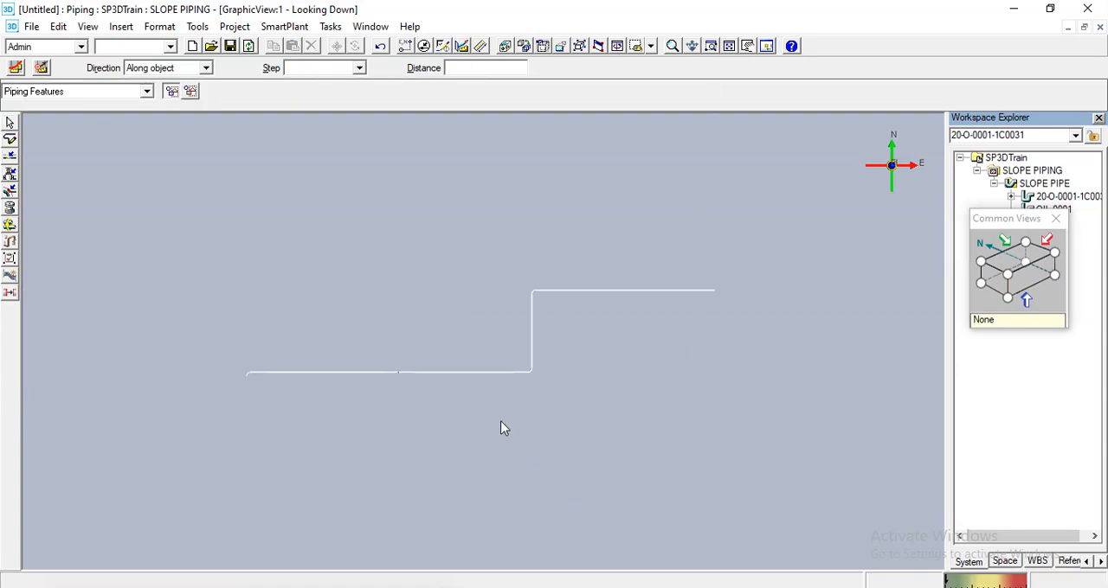
pyautogui.scroll(2, 482, 426)
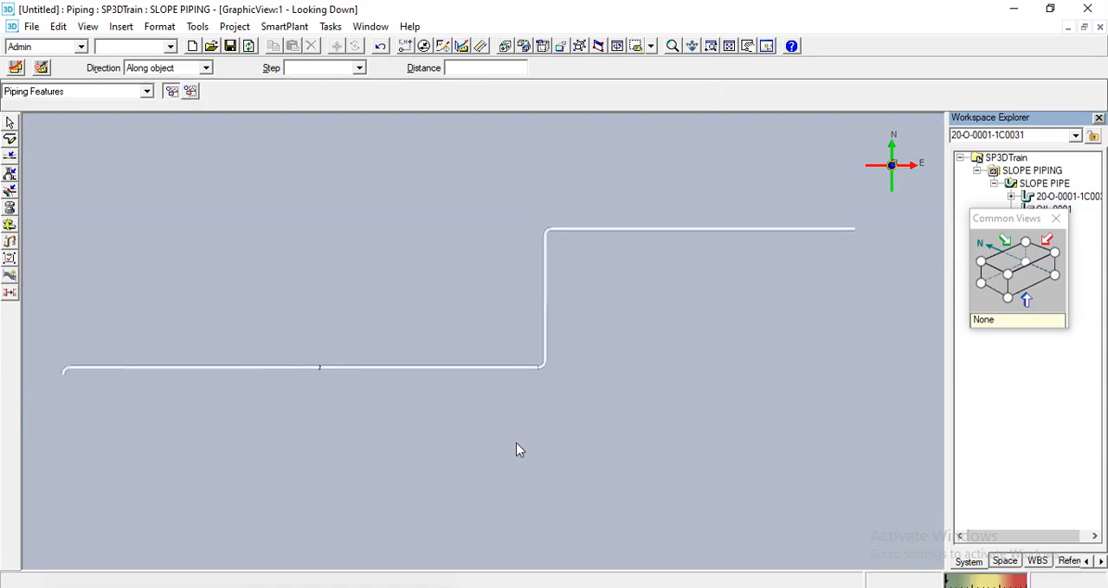
# - Examine the run's slope in the Looking North elevation, from the west end elbow past the inserted flange to the east end
pyautogui.click(1038, 280)
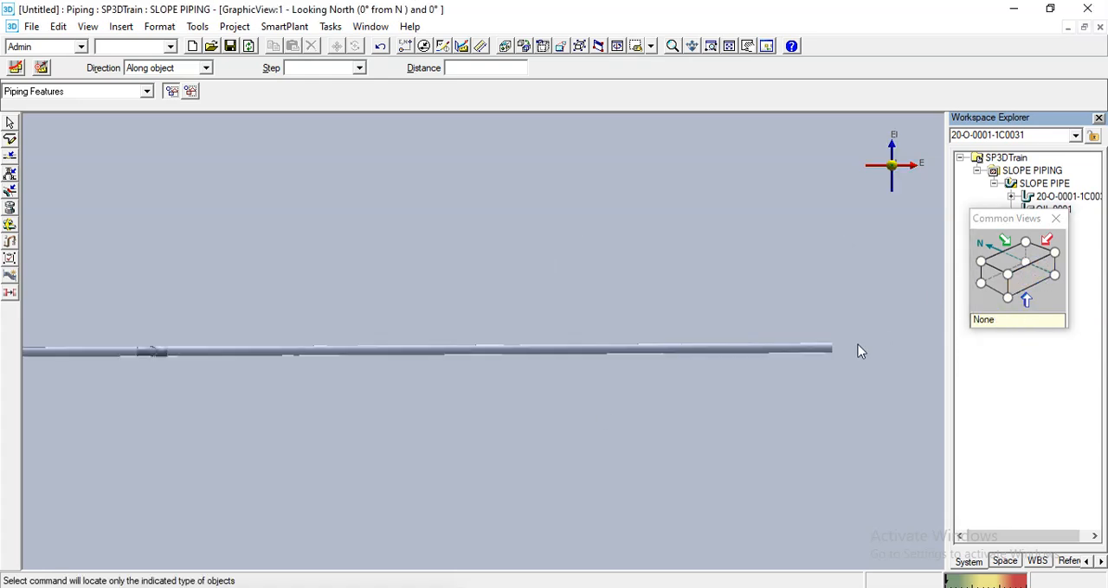
pyautogui.scroll(3, 817, 367)
pyautogui.scroll(-3, 818, 367)
pyautogui.moveTo(372, 391); pyautogui.dragTo(712, 407, button='middle')
pyautogui.moveTo(138, 408); pyautogui.dragTo(594, 413, button='middle')
pyautogui.moveTo(173, 394); pyautogui.dragTo(502, 402, button='middle')
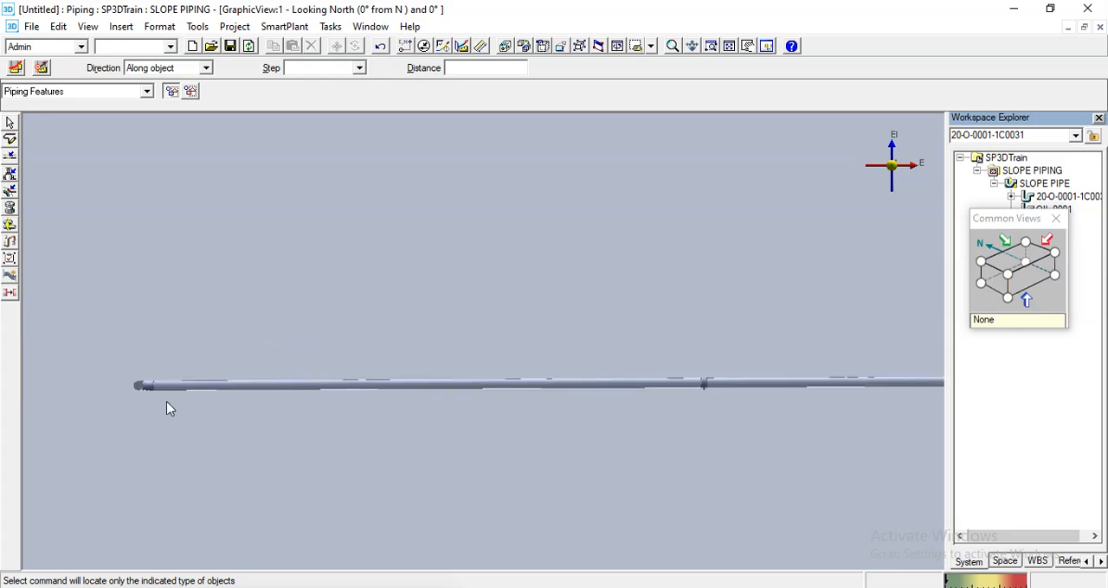
pyautogui.scroll(2, 169, 408)
pyautogui.scroll(3, 134, 393)
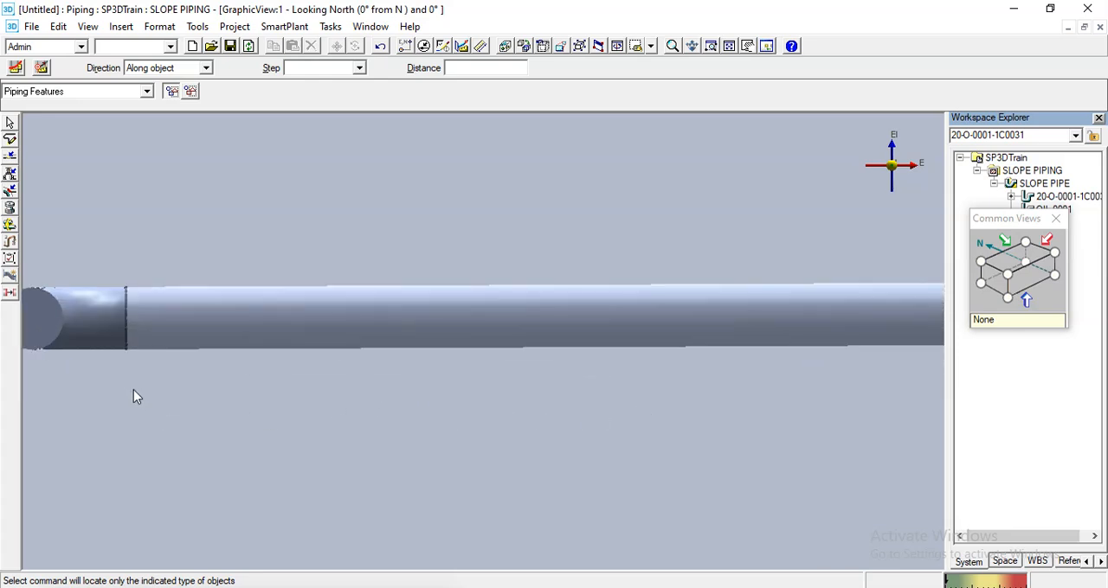
pyautogui.scroll(-4, 133, 389)
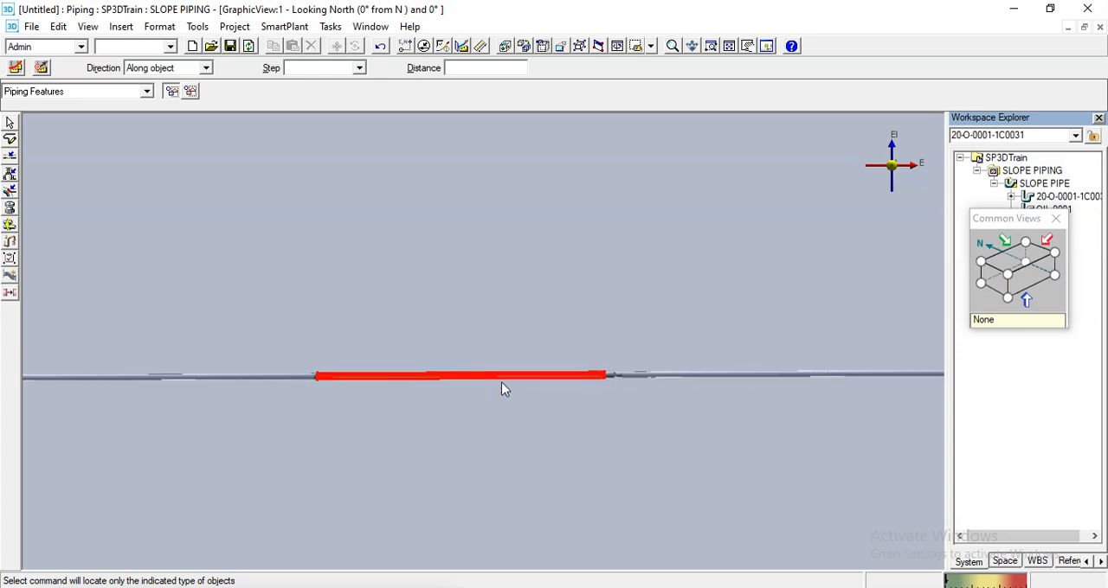
pyautogui.scroll(2, 504, 389)
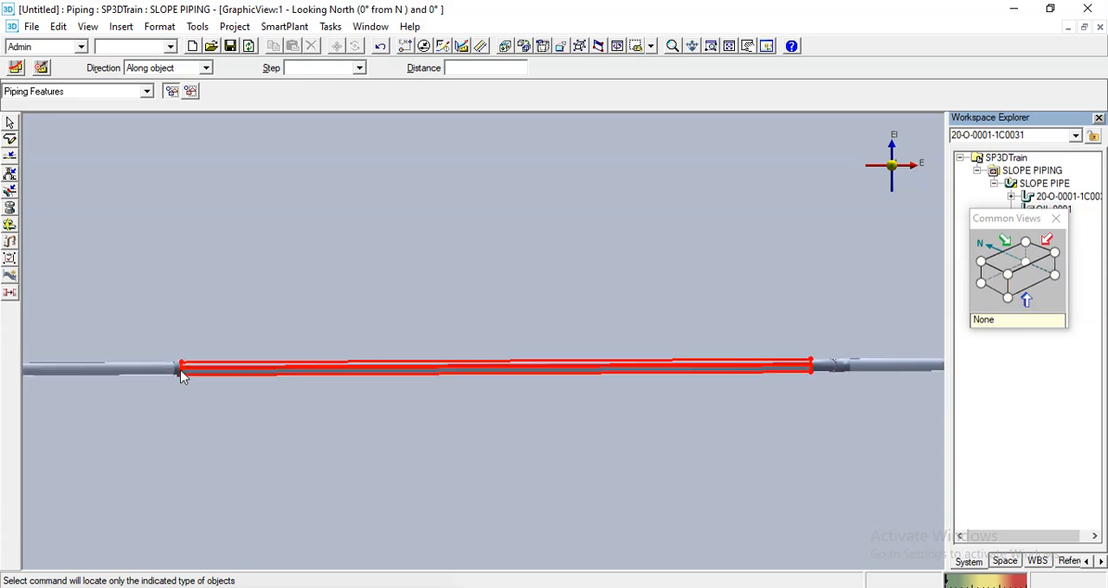
pyautogui.scroll(1, 207, 398)
pyautogui.scroll(-2, 220, 372)
pyautogui.scroll(-1, 620, 404)
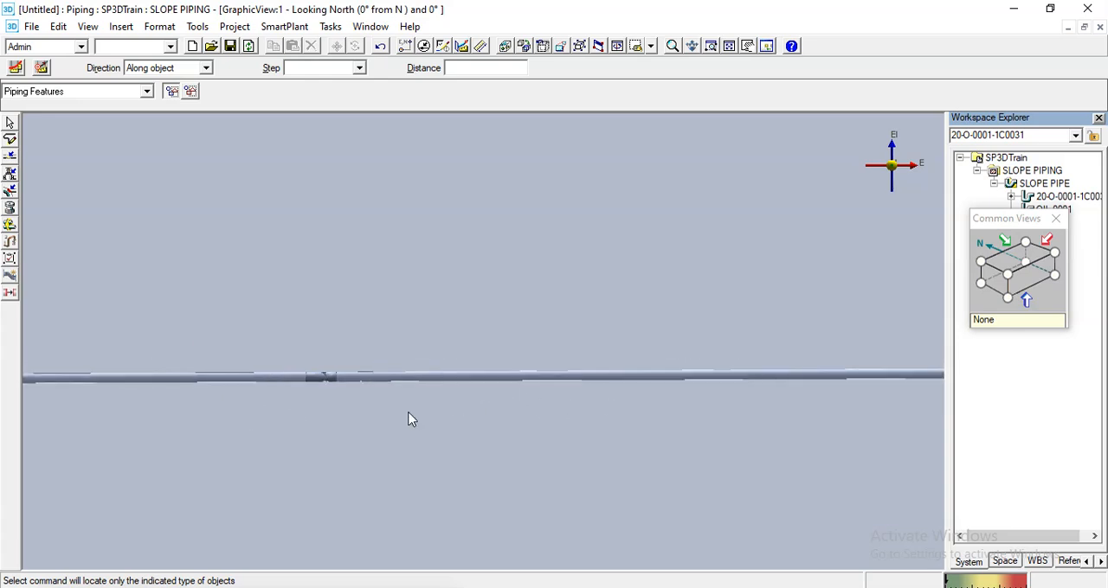
pyautogui.moveTo(408, 413); pyautogui.dragTo(550, 423, button='middle')
pyautogui.scroll(-2, 361, 424)
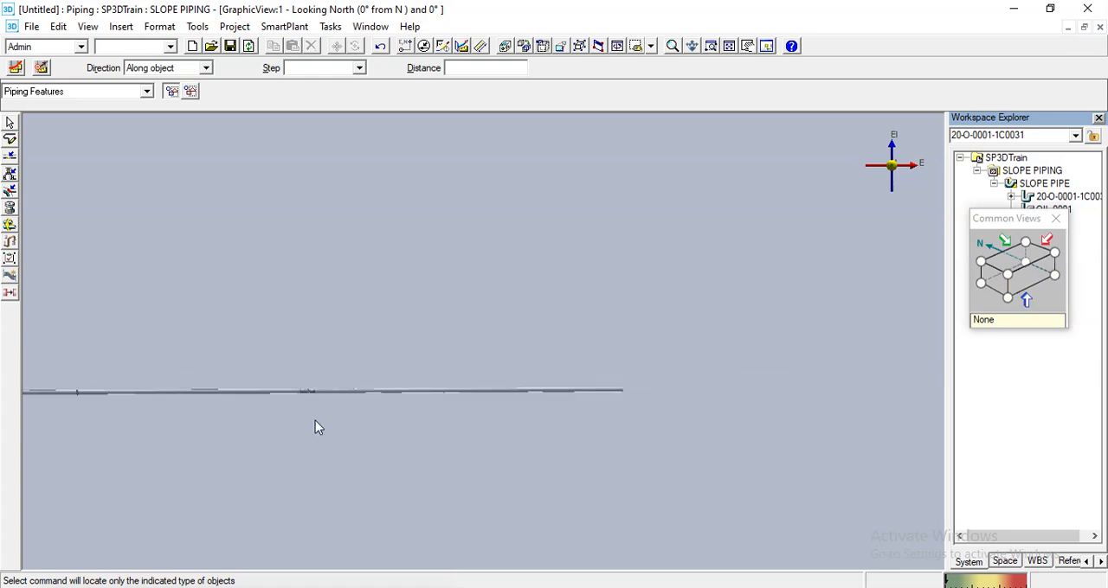
pyautogui.moveTo(278, 423); pyautogui.dragTo(502, 423, button='middle')
pyautogui.scroll(4, 151, 419)
pyautogui.scroll(-2, 220, 397)
pyautogui.moveTo(215, 405); pyautogui.dragTo(299, 408, button='middle')
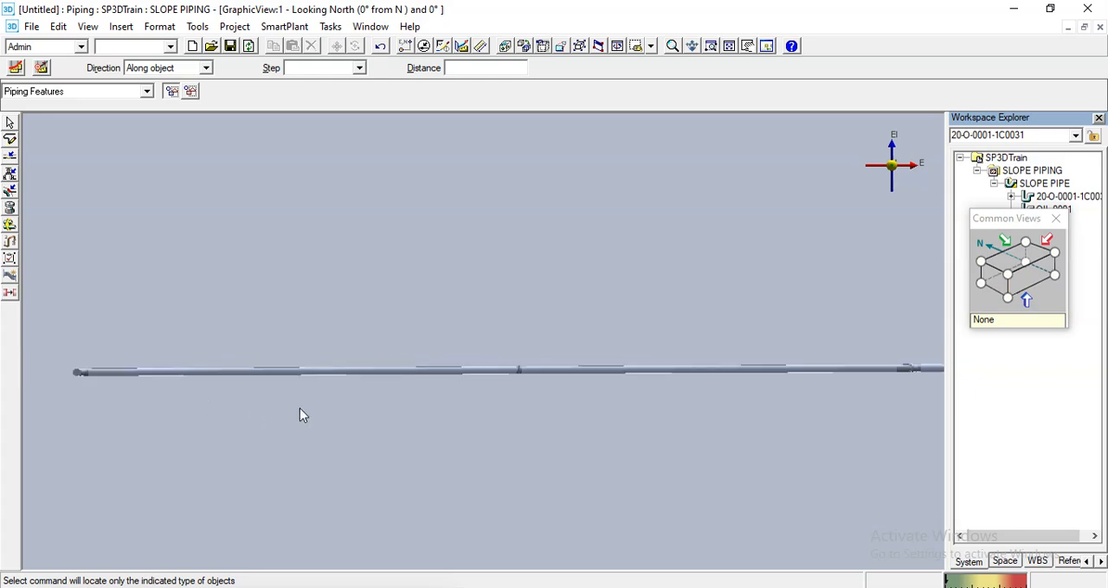
# - Return to the Looking Plan view and look over the whole run with its flanged west leg
pyautogui.click(1019, 256)
pyautogui.scroll(-3, 309, 309)
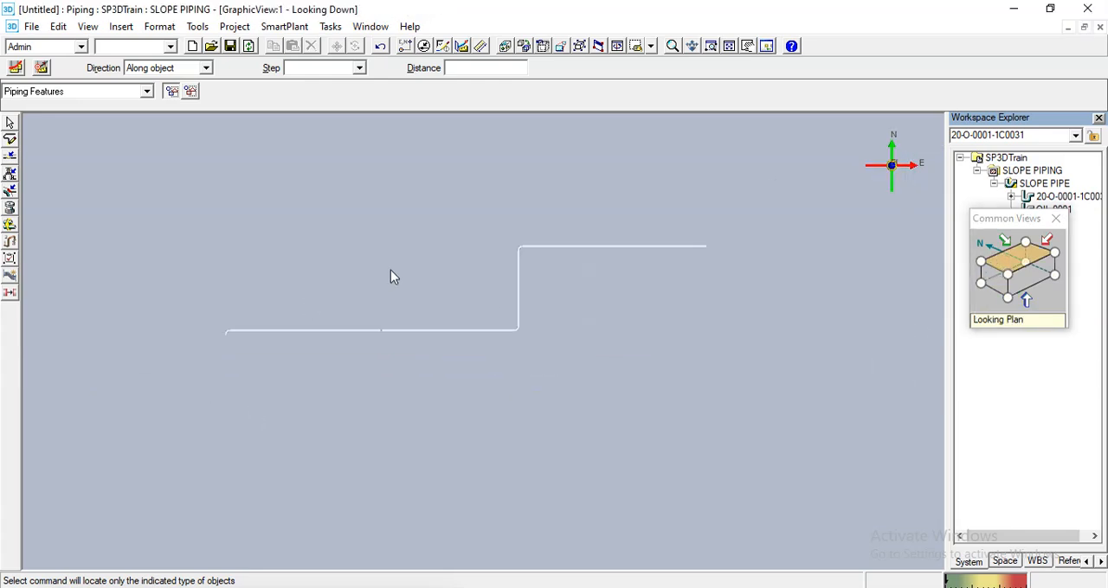
pyautogui.moveTo(390, 277)
pyautogui.mouseDown(button='middle')
pyautogui.moveTo(387, 296)
pyautogui.moveTo(404, 273)
pyautogui.mouseUp(button='middle')
pyautogui.scroll(2, 388, 290)
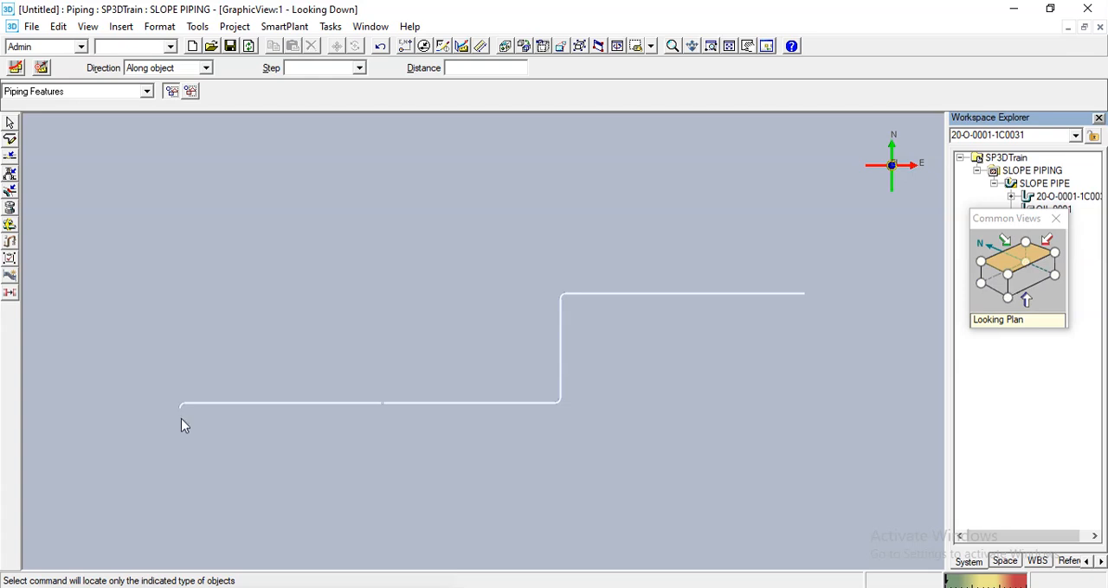
pyautogui.moveTo(181, 420); pyautogui.dragTo(188, 424, button='middle')
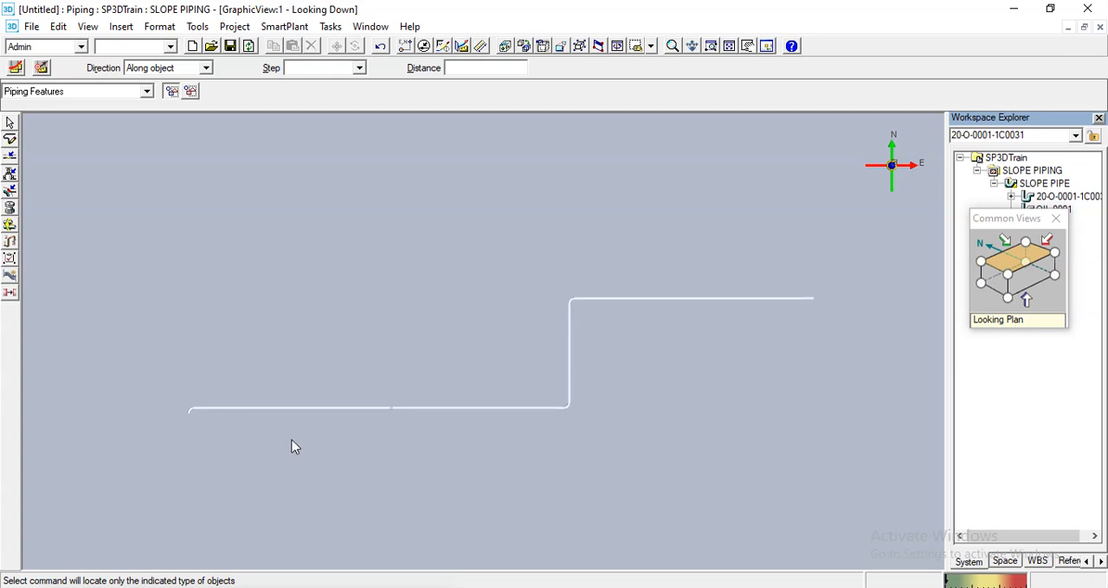
pyautogui.moveTo(291, 445); pyautogui.dragTo(302, 451, button='middle')
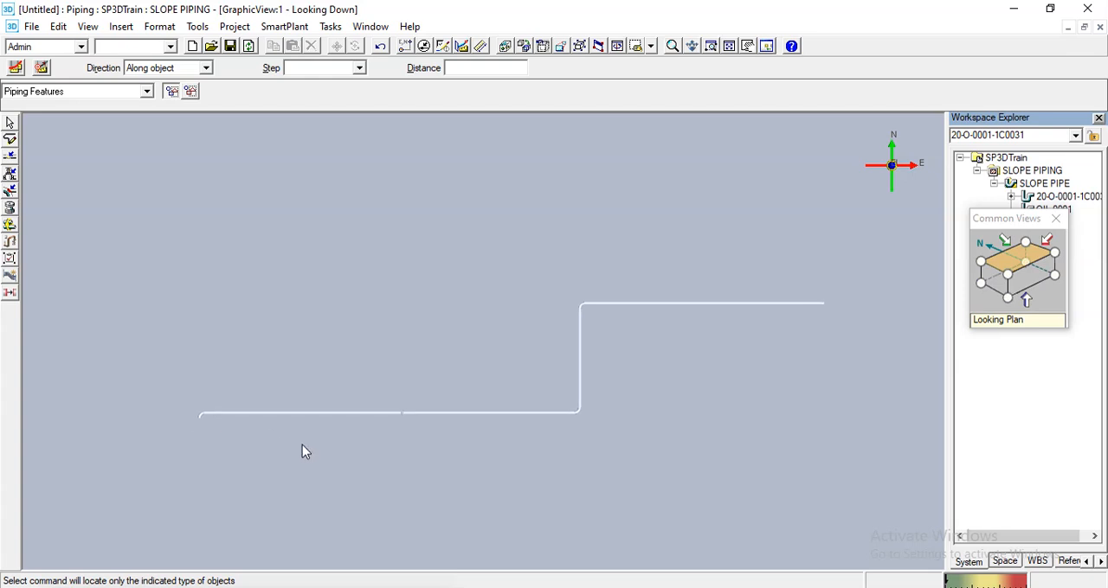